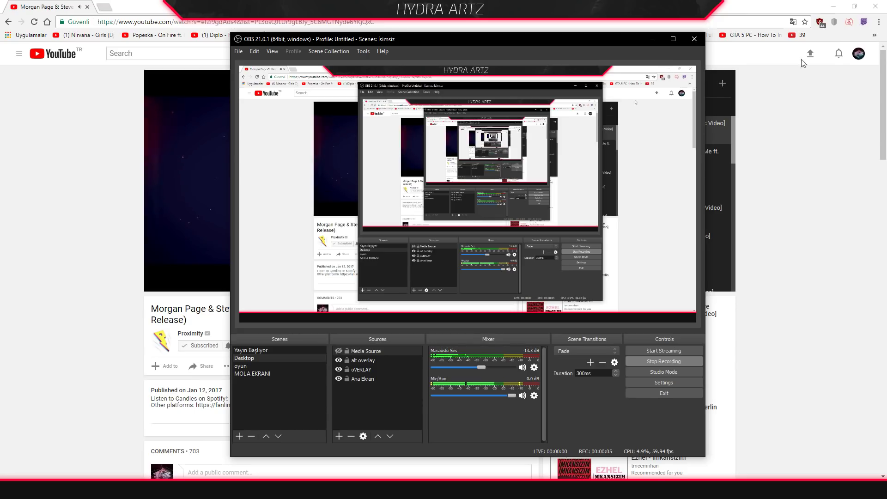
- Minimize the recording software and switch to Photoshop
key("alt+Tab")
left_click(652, 40)
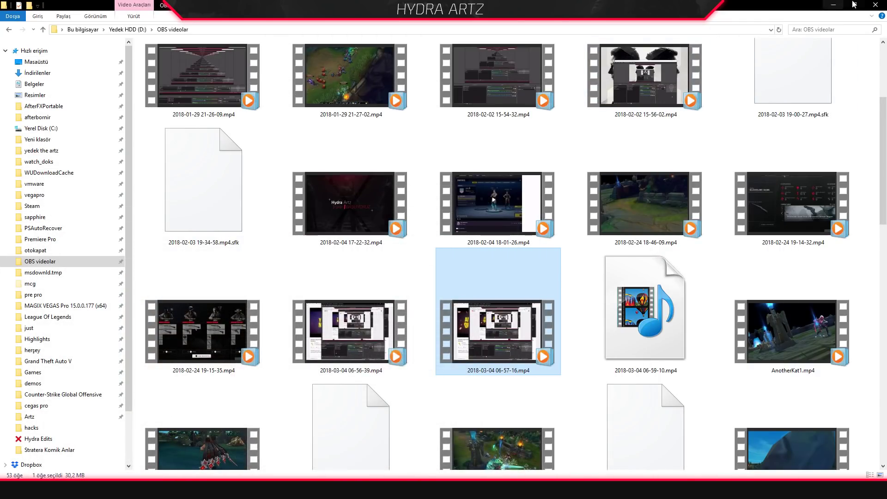
key("super+d")
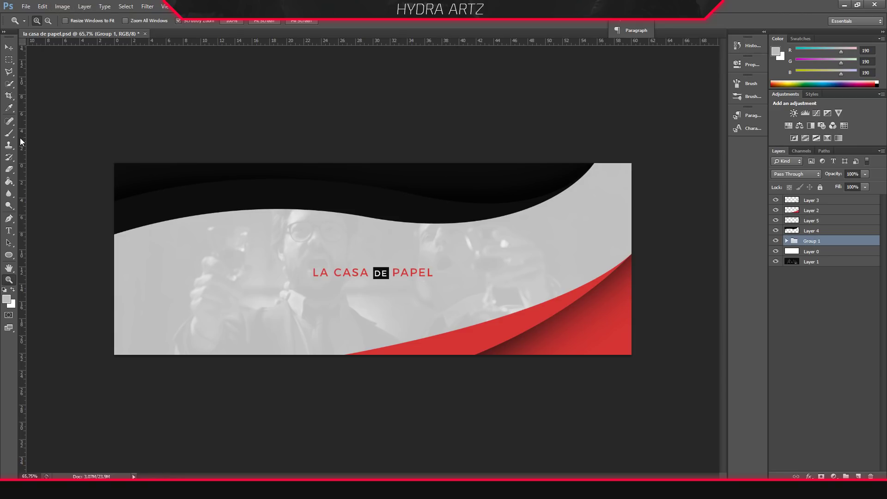
- Start a new document using the Ultra HD facebook preset
left_click(26, 9)
left_click(206, 36)
left_click(26, 9)
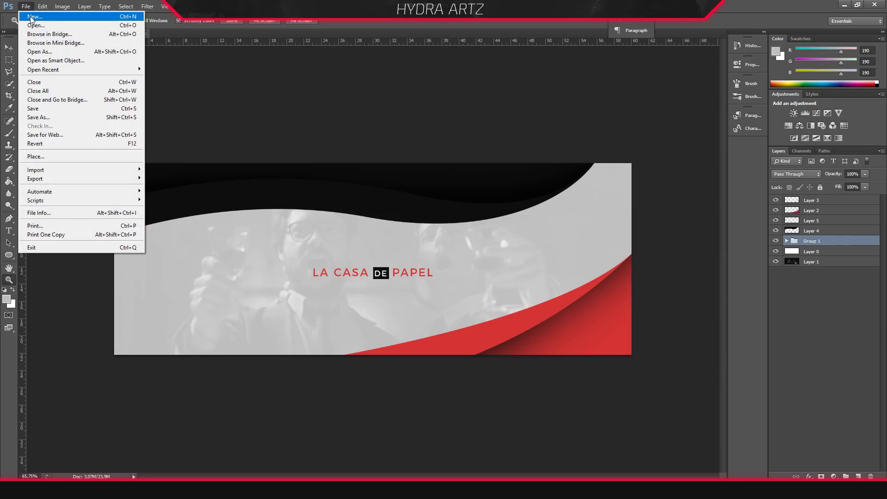
left_click(31, 17)
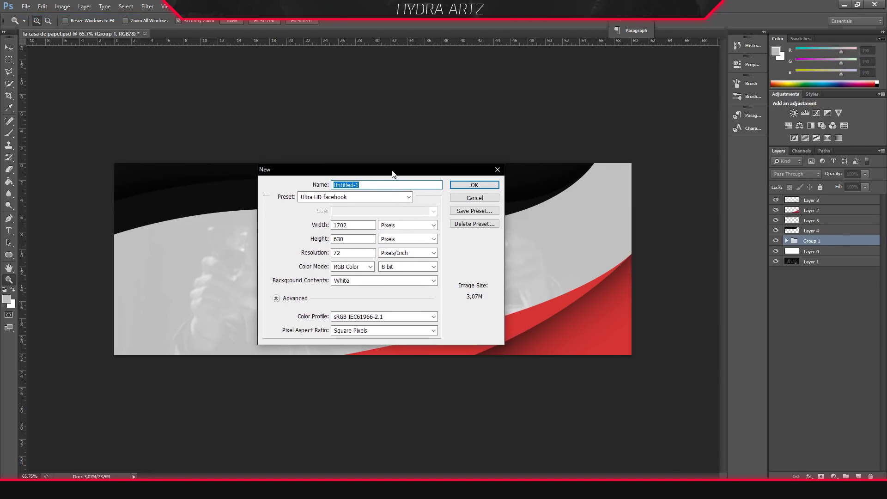
left_click_drag(392, 173, 394, 178)
double_click(342, 229)
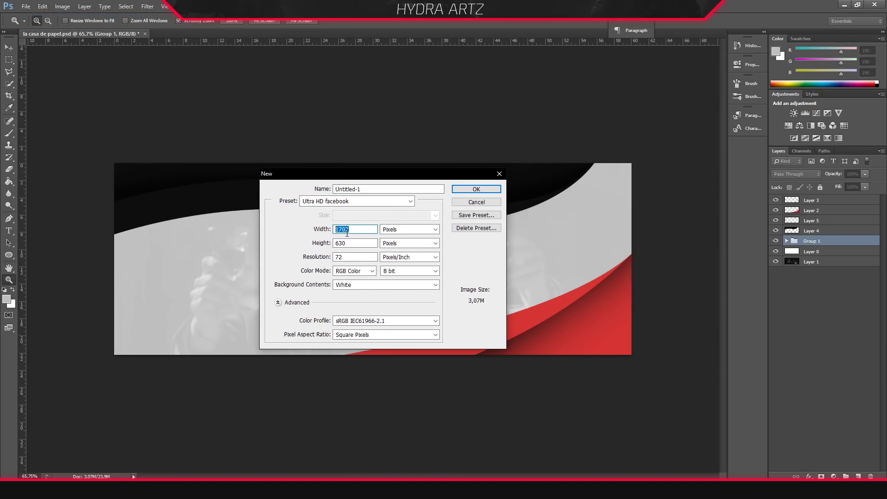
key("Tab")
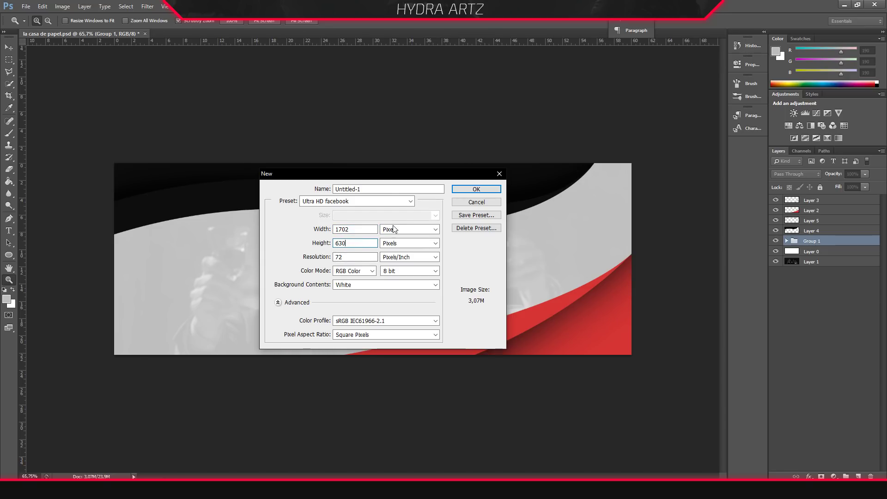
left_click(411, 202)
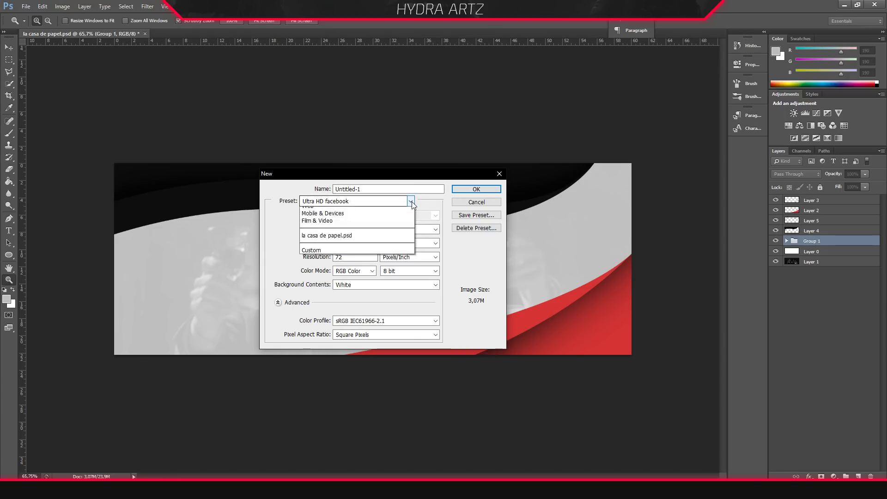
left_click(411, 202)
left_click(410, 203)
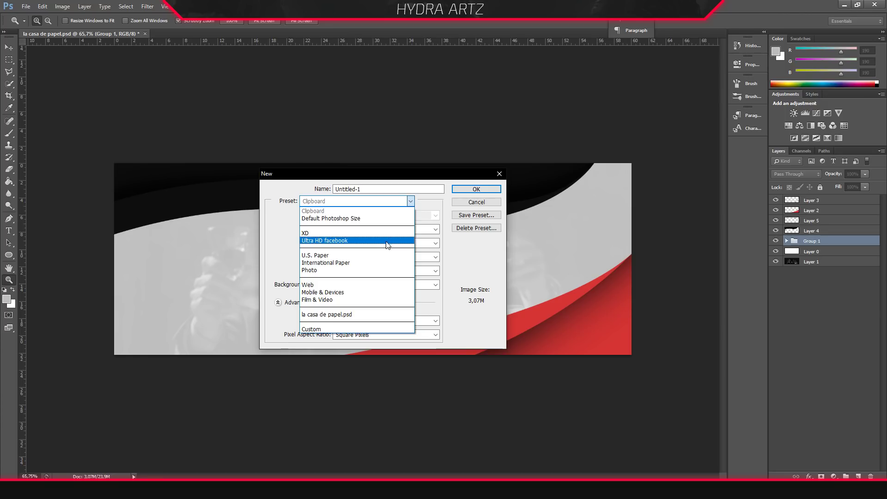
left_click(411, 199)
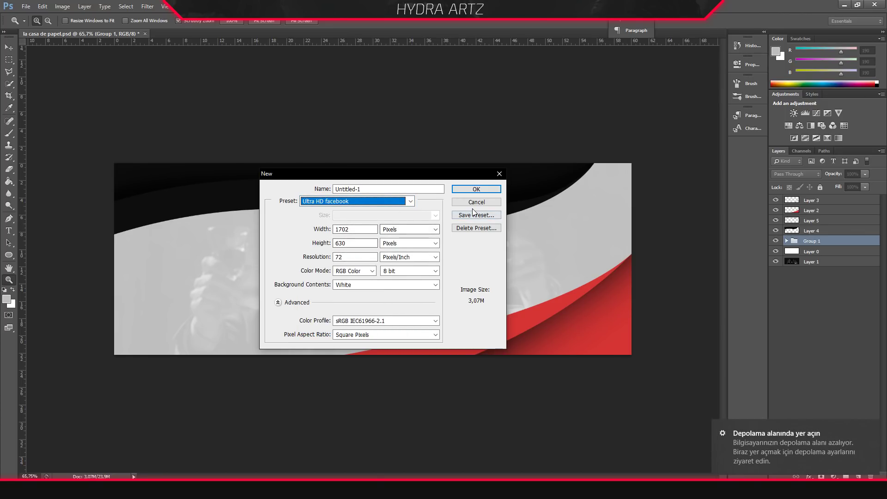
- Set the height to 630 pixels and create the 1702-pixel-wide document with a white background
key("Tab")
key("Tab")
left_click_drag(385, 174, 387, 193)
type("630")
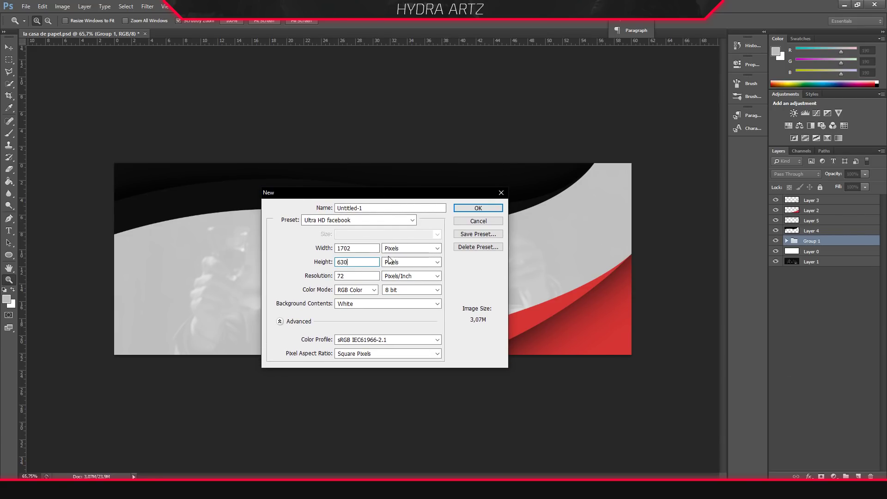
left_click(479, 209)
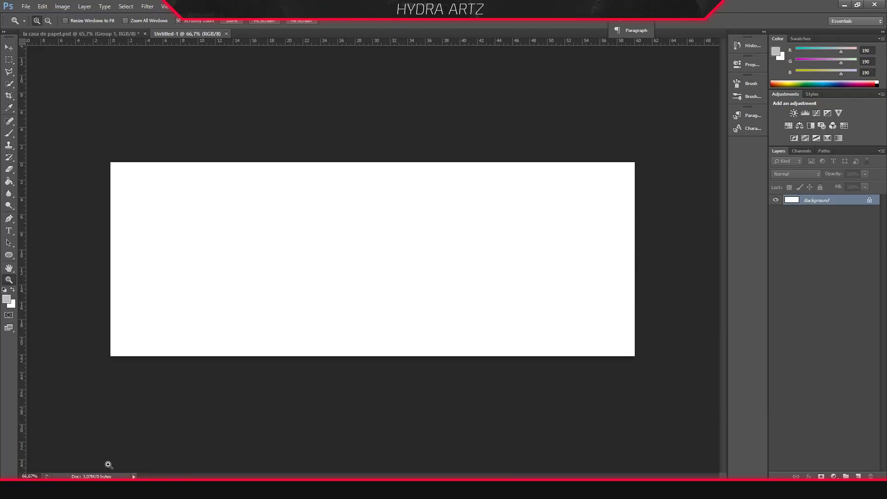
- Switch to the browser and search for "MOUNTAİN WALLPAPER" in a new tab
key("alt+Tab")
key("ctrl+t")
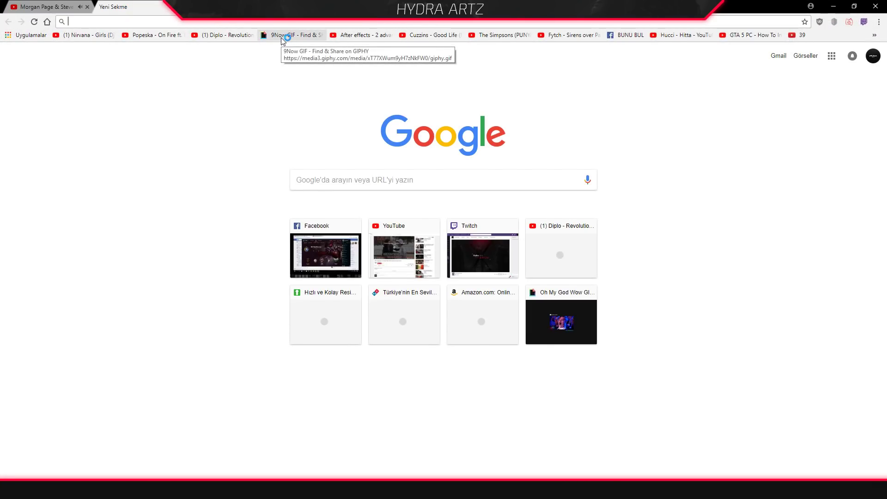
type("MO")
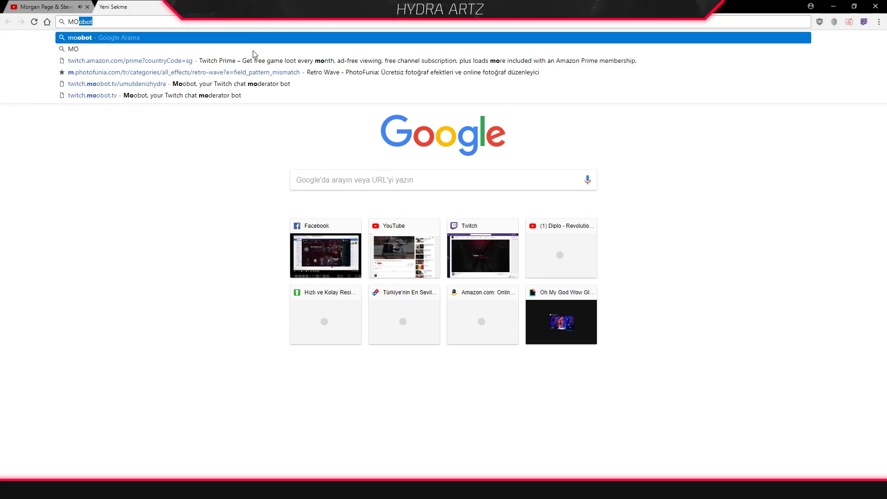
type("UNTAİN WALLPAPER")
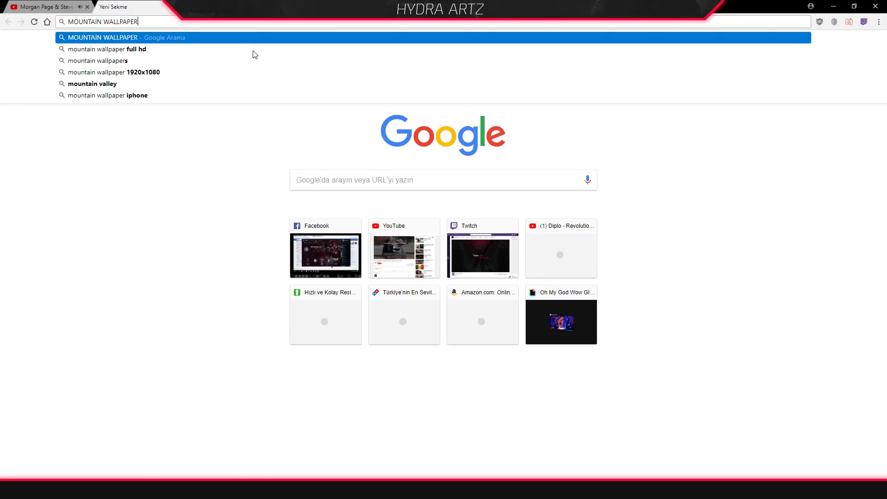
key("Return")
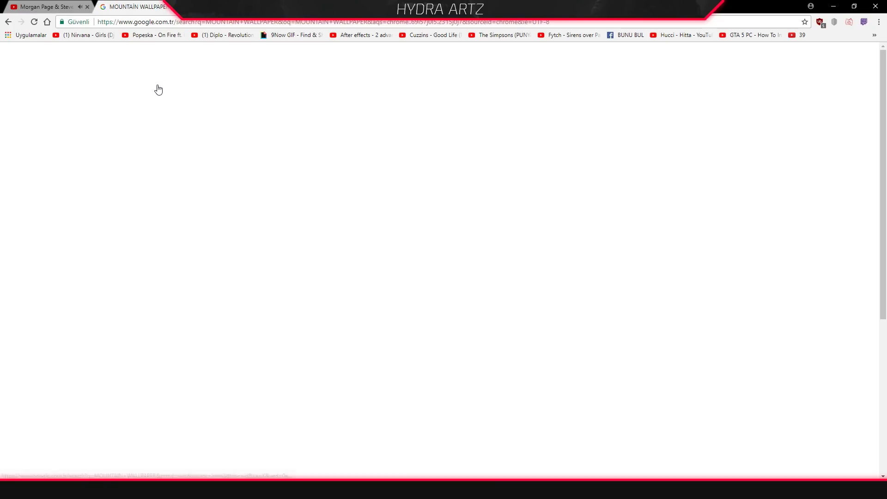
- Retype the second-to-last vowel of the first search word and show the image results for mountain wallpapers
key("BackSpace")
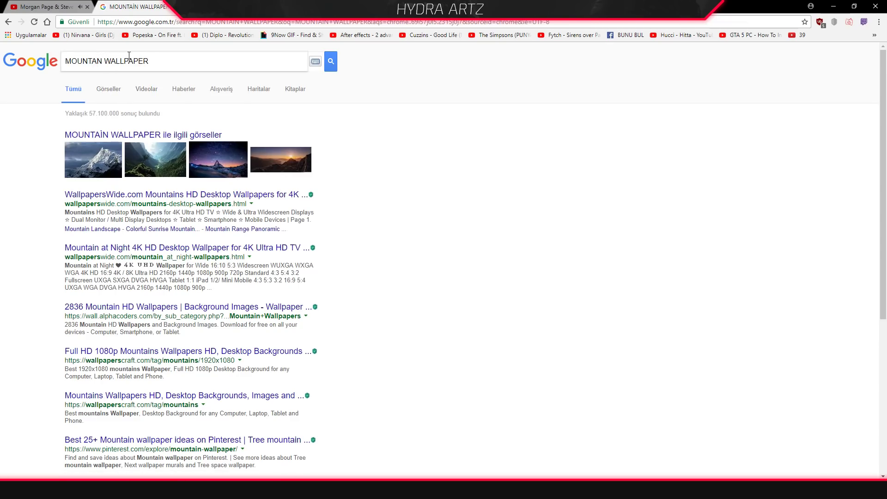
type("I")
left_click(3, 242)
left_click(115, 89)
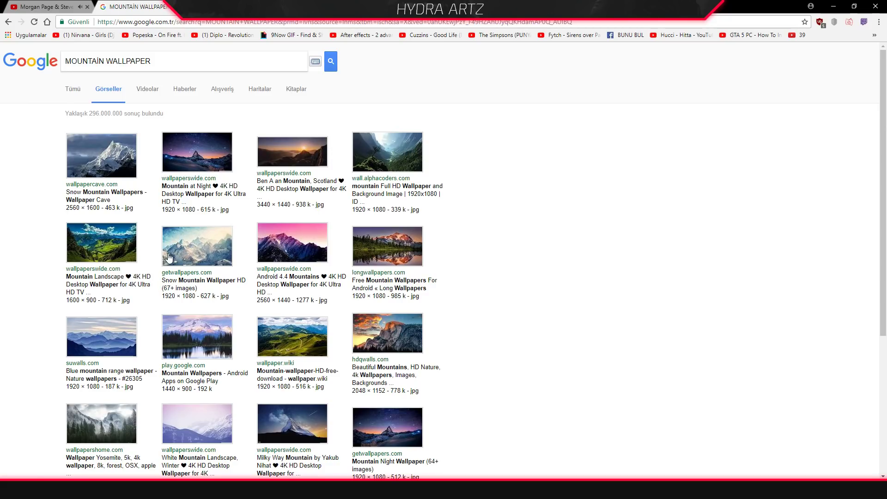
- Browse the image results and open the page of the pink-sky Android 4.4 Mountains wallpaper
scroll(462, 272, "down", 3)
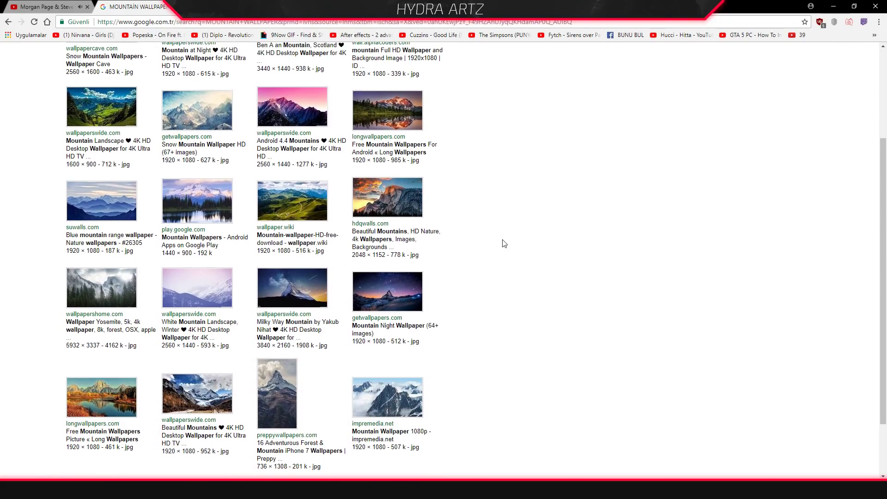
scroll(506, 231, "up", 2)
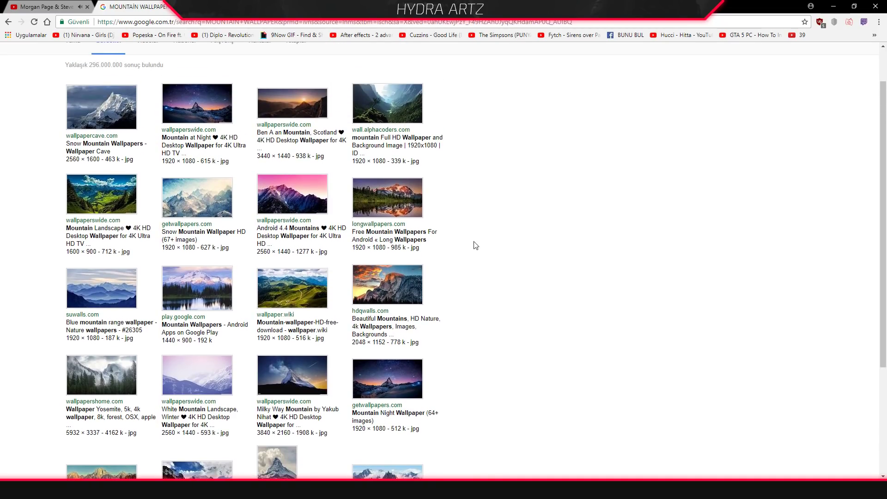
scroll(494, 194, "up", 1)
left_click(299, 257)
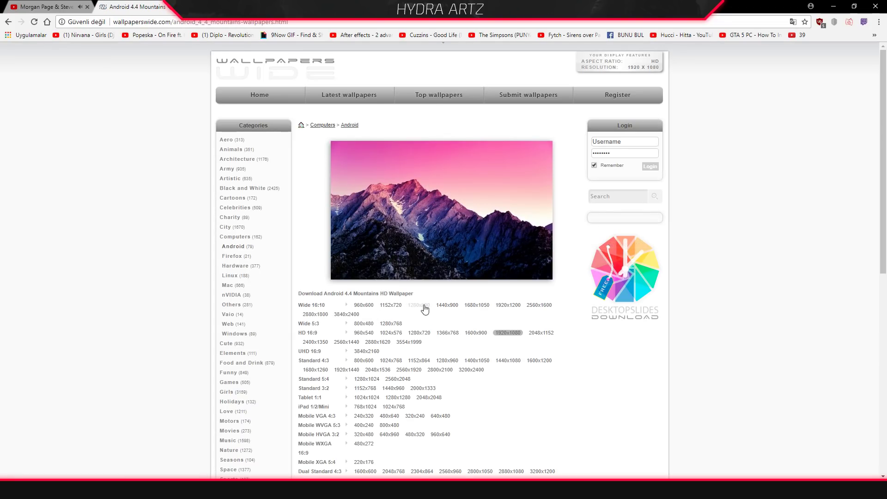
- Download the wallpaper in 1920x1200 resolution and show the downloaded file in its folder
left_click(512, 307)
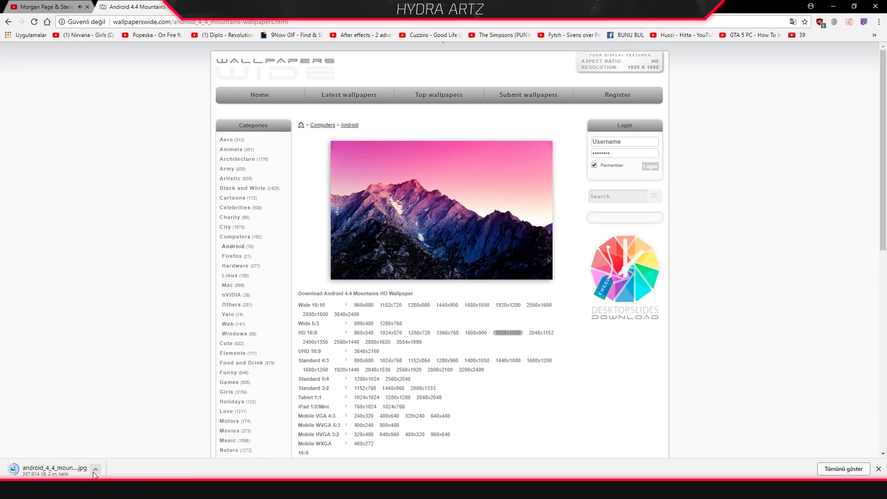
left_click(95, 470)
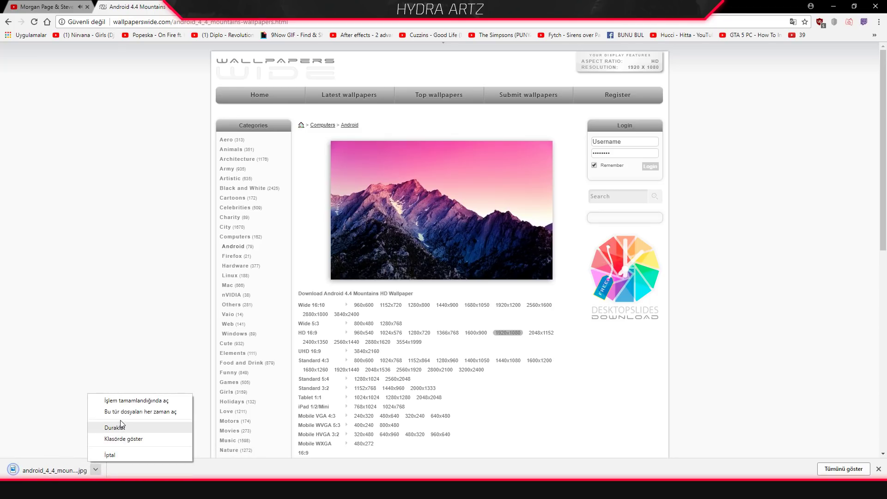
left_click(120, 440)
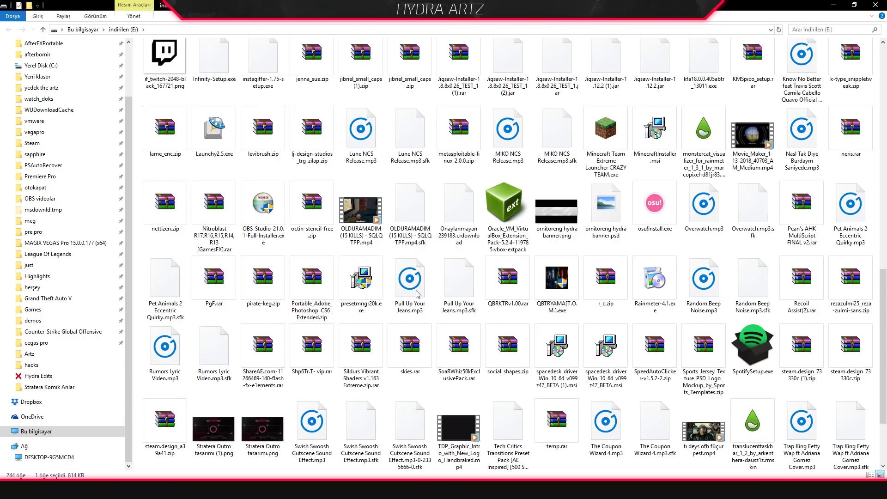
- Place the downloaded mountain wallpaper file in the Artz folder
left_click(540, 302)
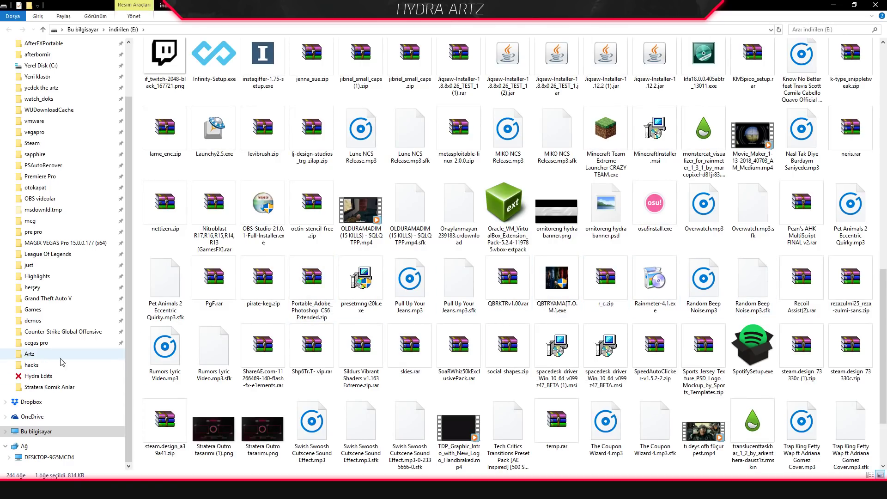
left_click(85, 352)
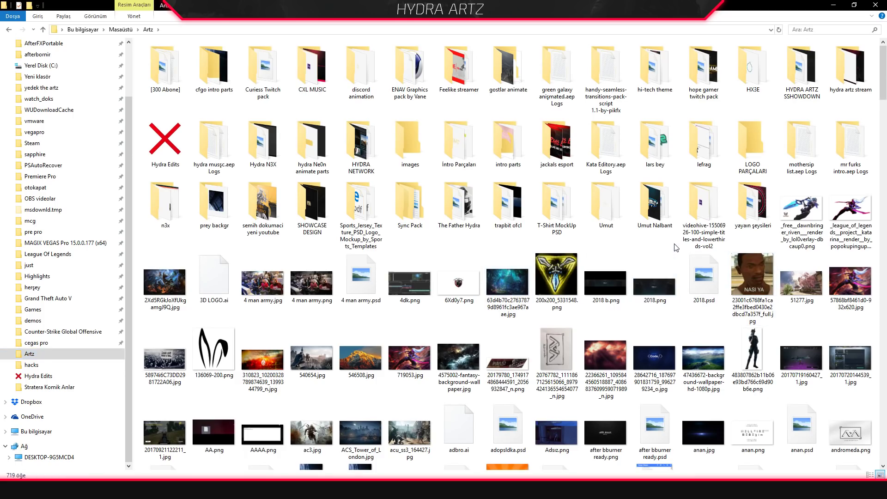
scroll(676, 256, "down", 10)
- Switch to Photoshop and open android_4_4_mountains-wallpaper-1920x1200.jpg from the Artz folder
key("alt+Tab")
key("alt+Tab")
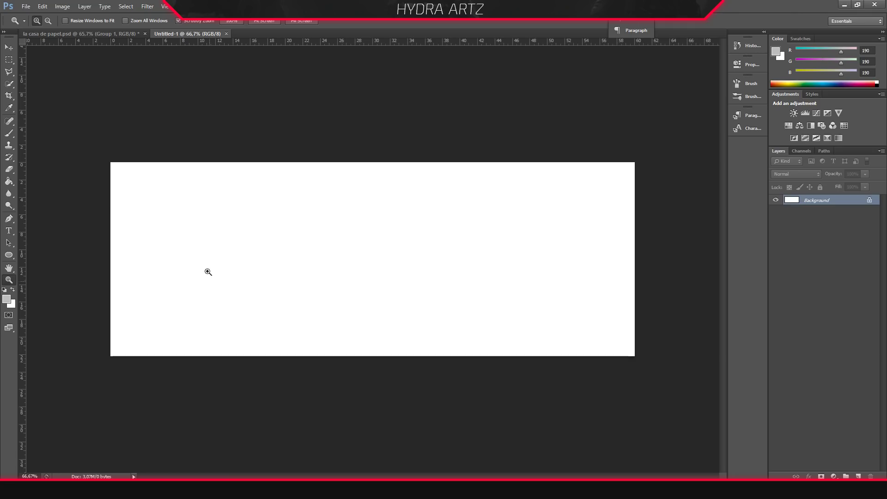
left_click(26, 6)
left_click(29, 24)
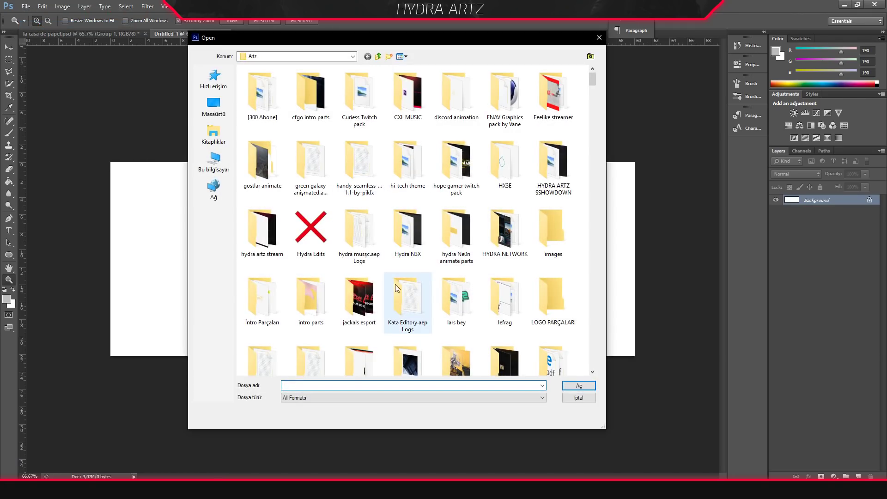
type("win")
key("Down")
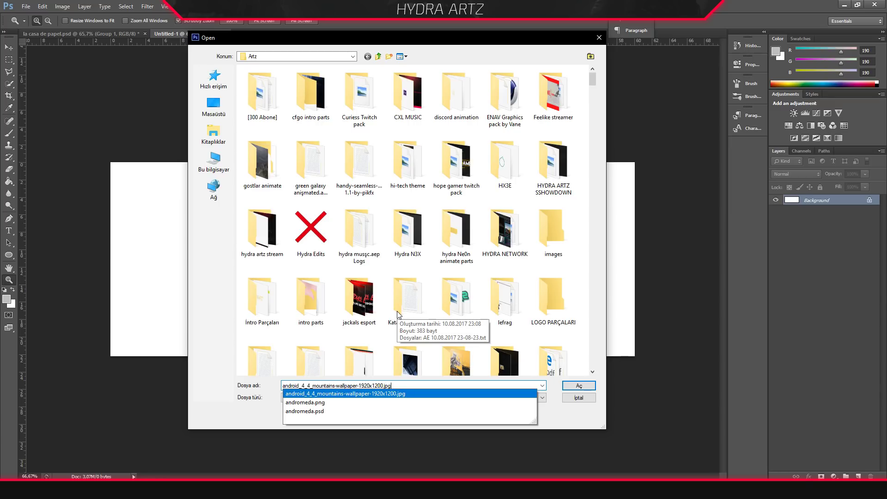
key("Return")
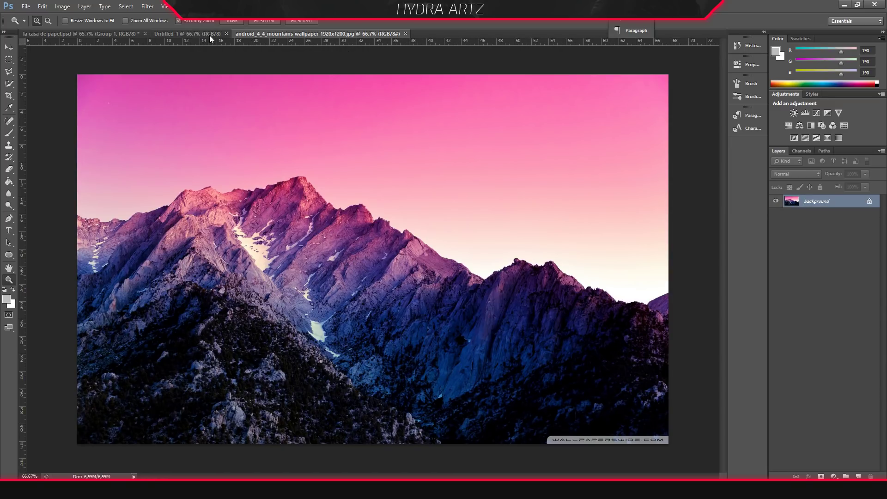
- Detach the wallpaper into a floating window and move its image into the Untitled-1 document as a layer
left_click_drag(268, 35, 325, 87)
key("v")
left_click_drag(388, 272, 228, 297)
left_click_drag(414, 87, 215, 105)
- Switch to OBS, hide the alt overlay and oVERLAY sources, and minimize OBS
key("alt+Tab")
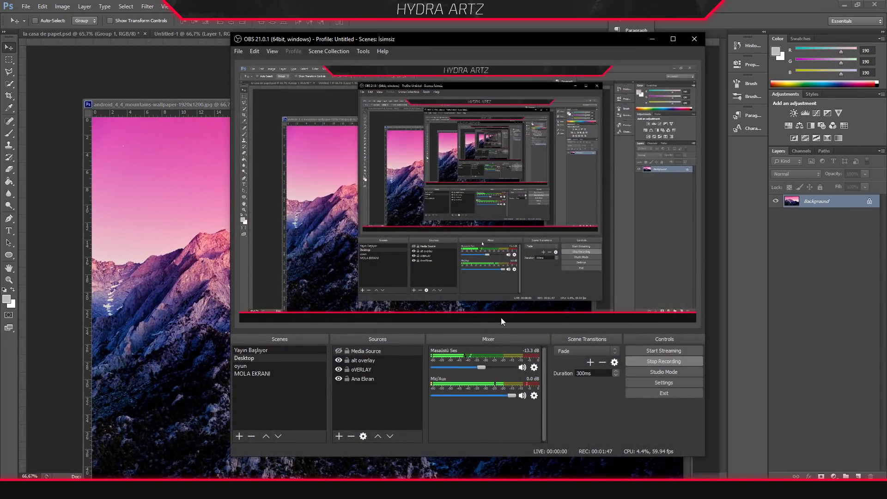
left_click(339, 360)
left_click(339, 369)
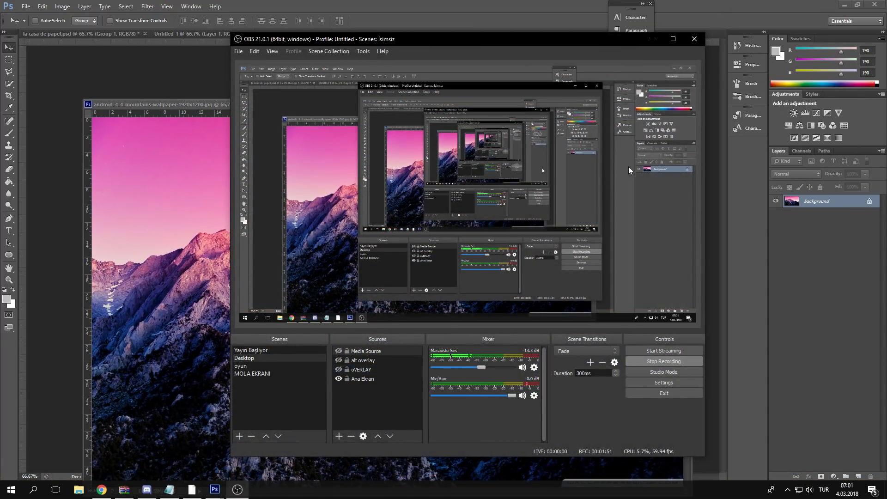
left_click(652, 39)
- Close the floating wallpaper window and position the mountain image so it covers the whole banner
left_click_drag(375, 104, 553, 247)
left_click(537, 234)
left_click_drag(428, 291, 381, 290)
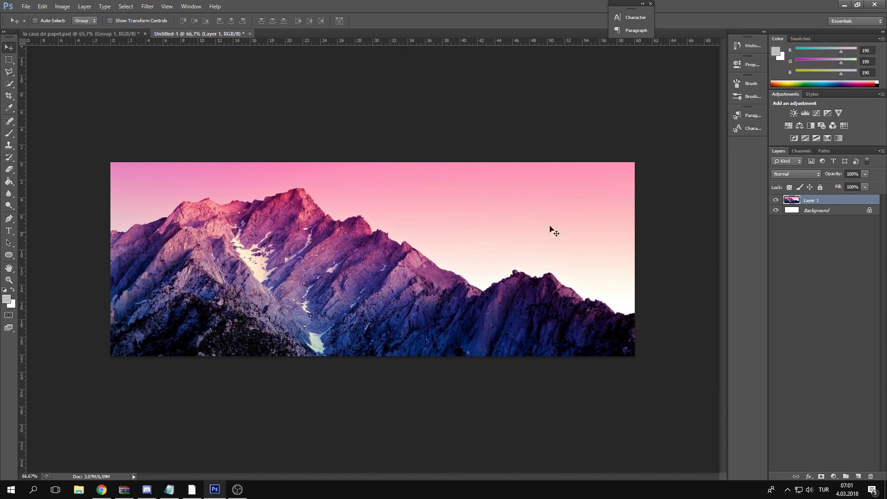
- Add a new empty layer above the mountain image layer
double_click(823, 202)
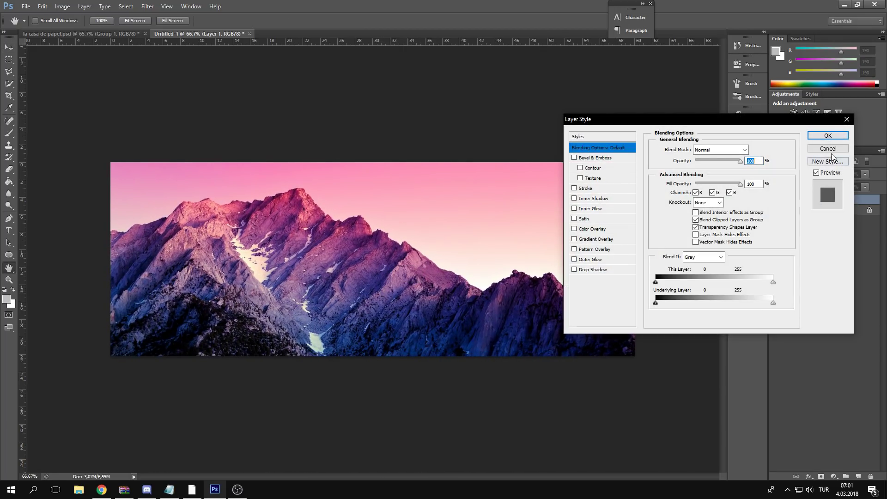
left_click(831, 154)
left_click(858, 476)
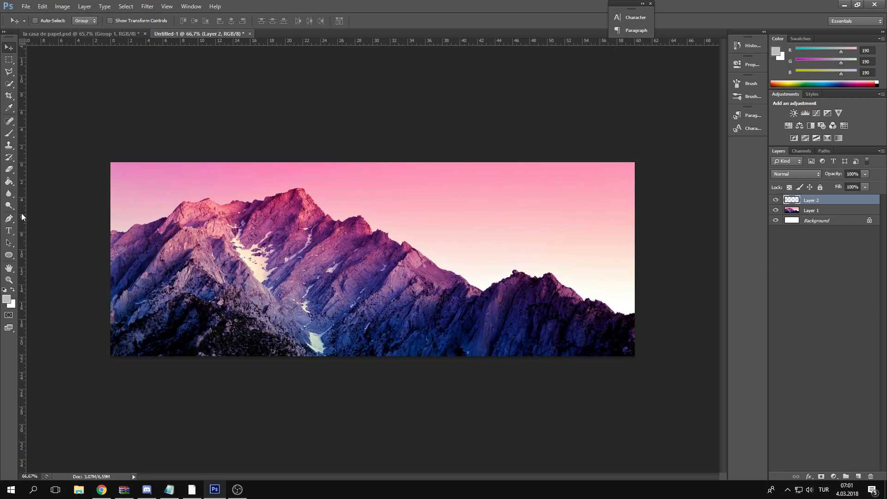
- Choose the Paint Bucket tool and set the foreground colour to #1e1e1e
left_click(9, 181)
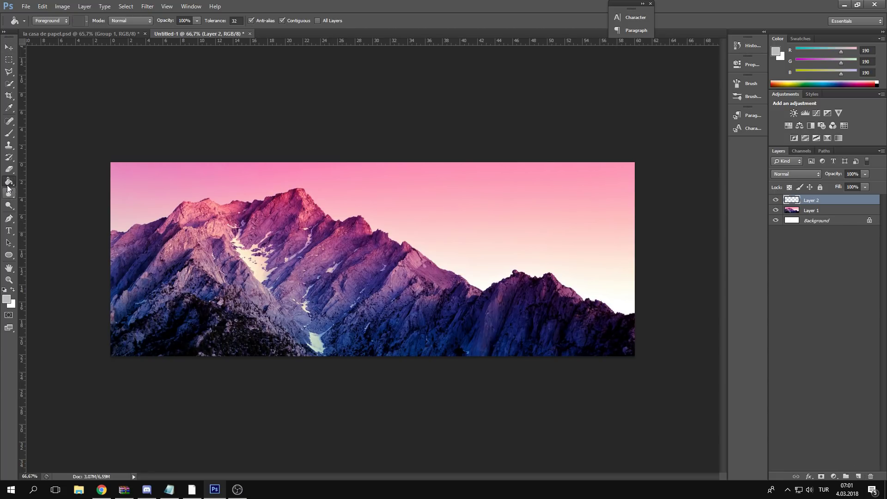
left_click(7, 300)
type("1e1e1e")
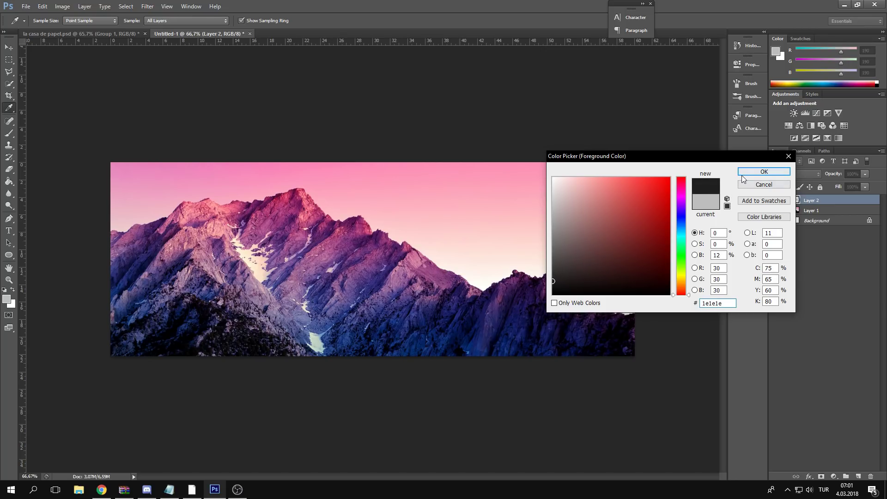
left_click(764, 171)
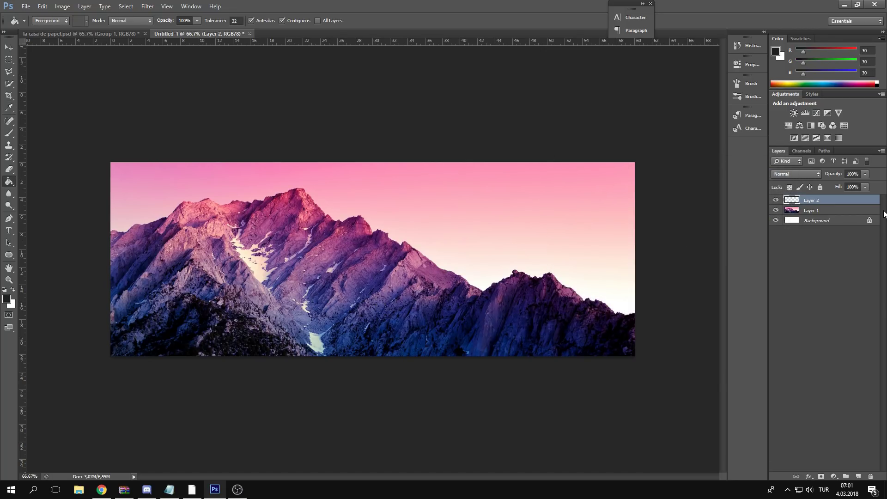
- Desaturate the mountain image on Layer 1 with Hue/Saturation, setting Saturation to -86
left_click(846, 211)
key("ctrl+u")
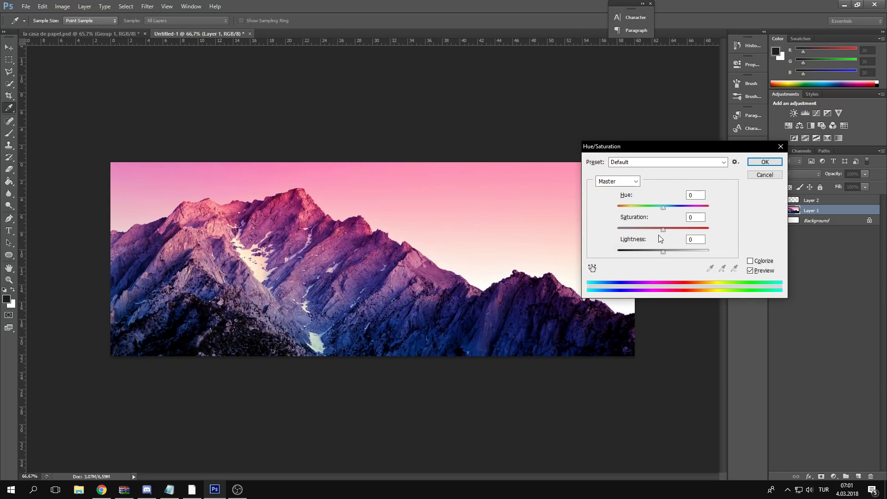
left_click(752, 175)
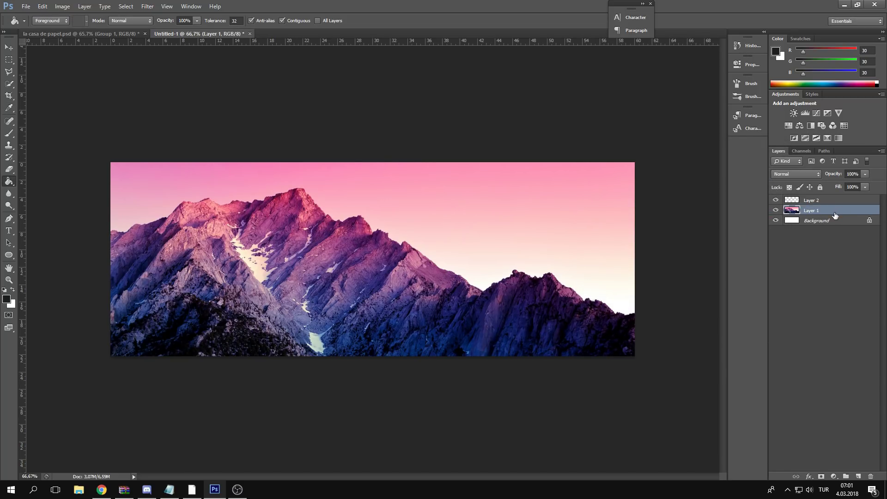
key("ctrl+u")
left_click_drag(669, 146, 715, 170)
left_click_drag(706, 256, 667, 254)
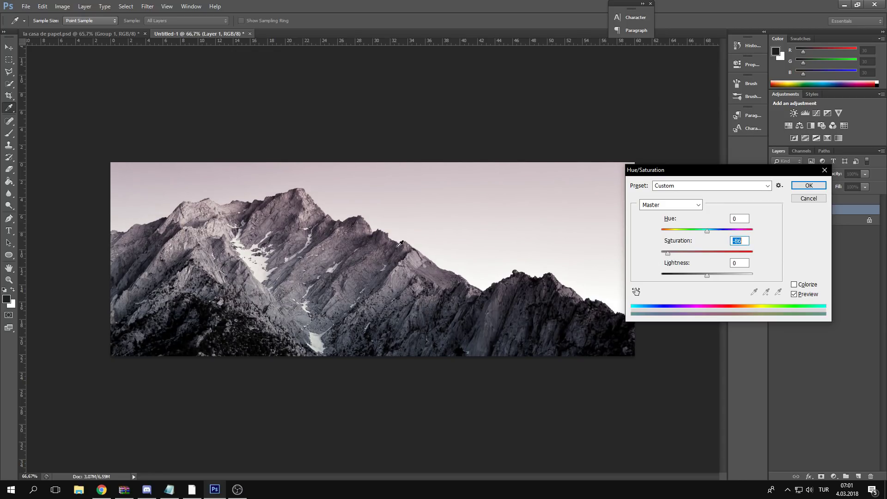
left_click(806, 186)
key("g")
left_click(801, 281)
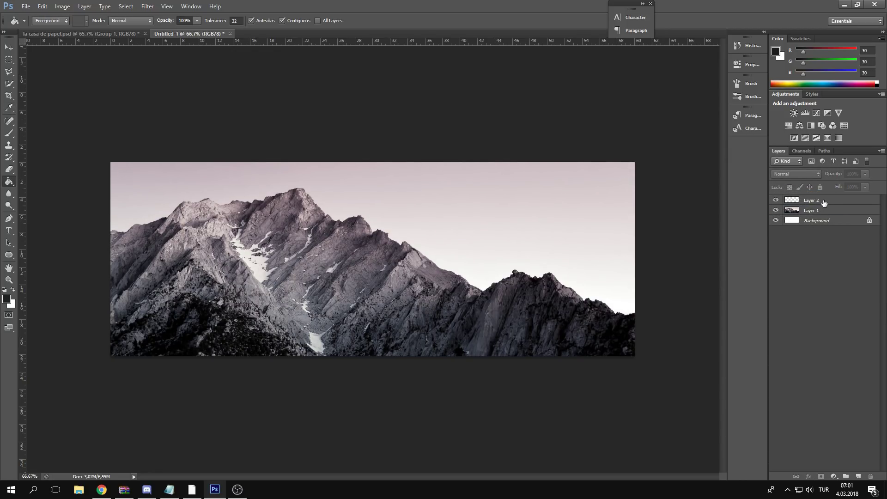
- Set the foreground colour to #ffffff and fill the empty Layer 2 with it
left_click(823, 202)
left_click(7, 298)
type("090909")
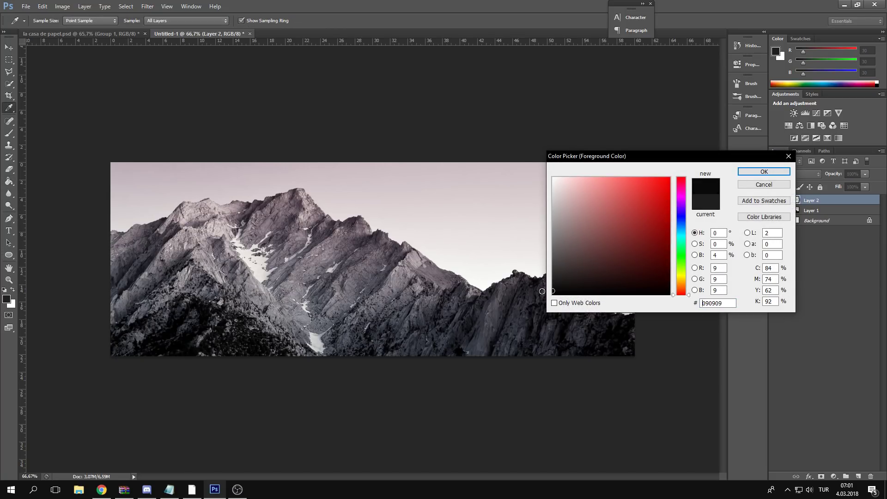
type("ffffff")
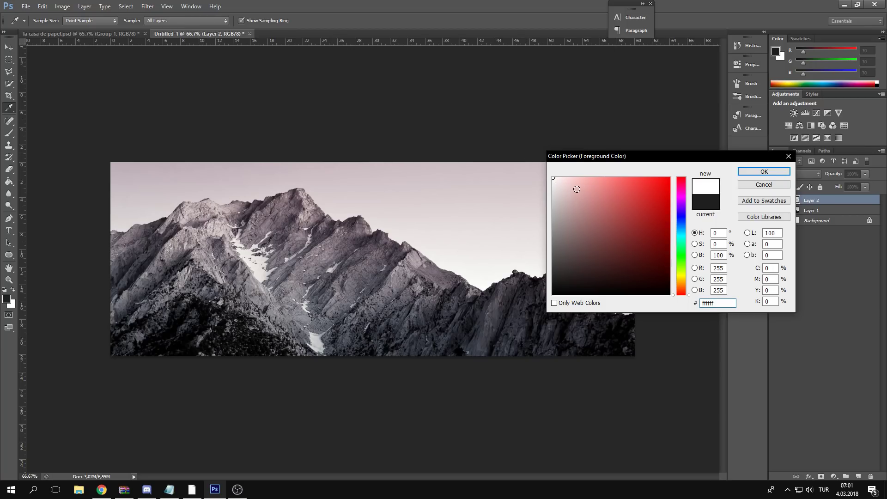
key("Return")
key("g")
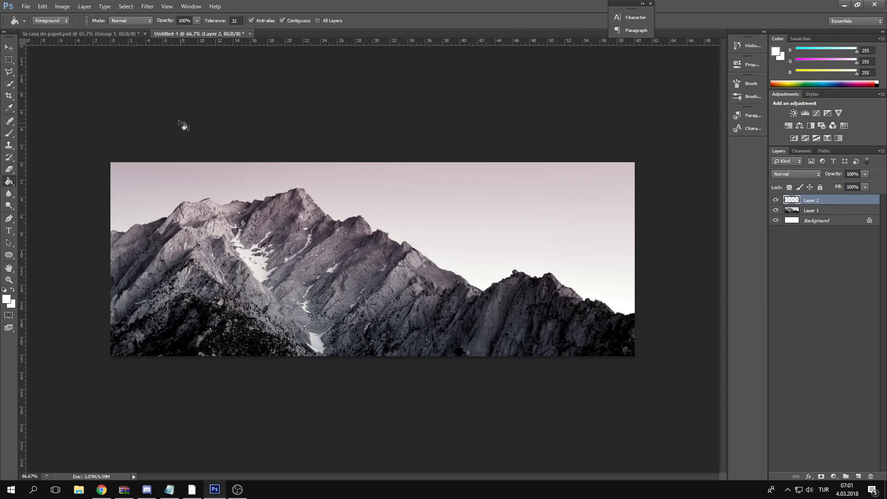
left_click(129, 33)
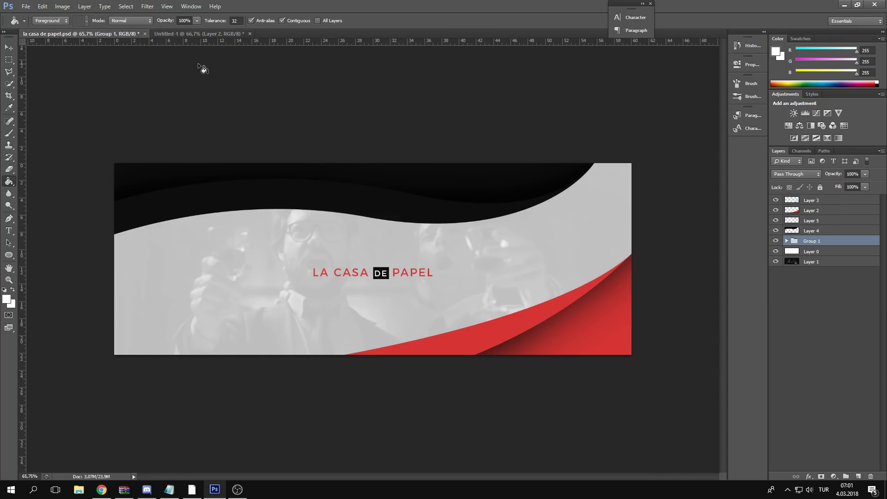
left_click(209, 35)
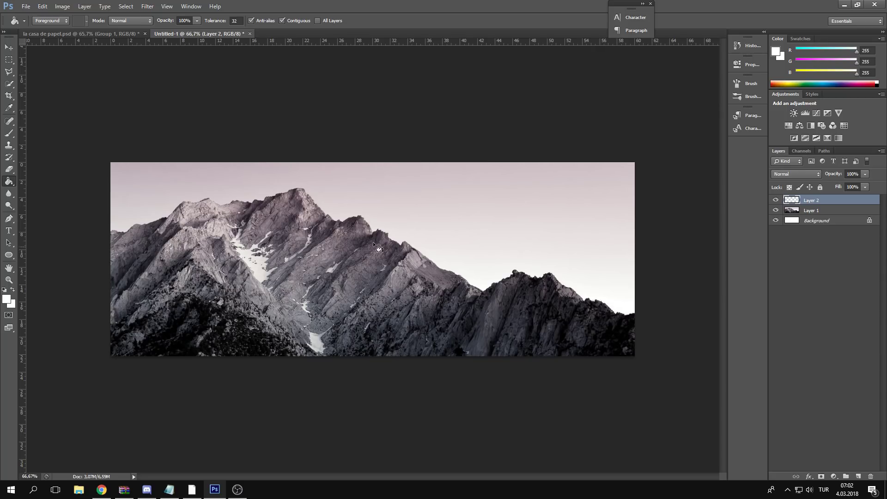
left_click(821, 212)
left_click(823, 205)
left_click(350, 267)
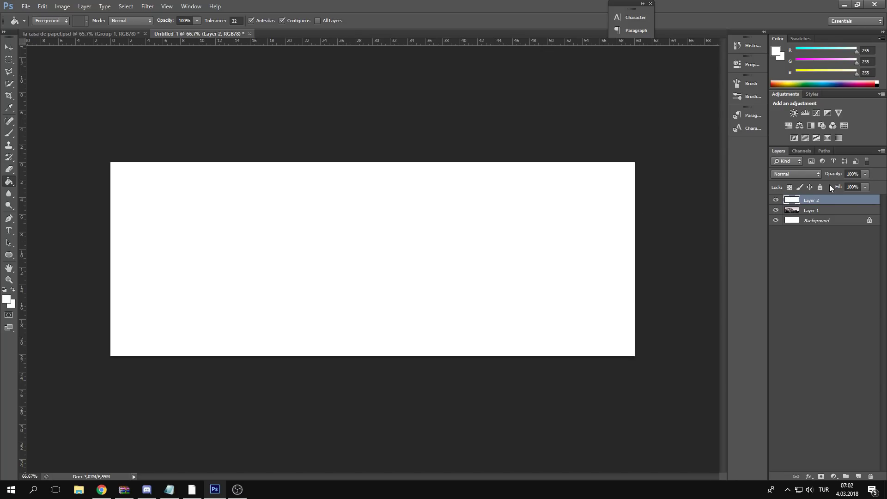
- Rename the white-filled layer as beyaz katman and the mountain layer as arkaplan
double_click(815, 201)
type("beyaz katman")
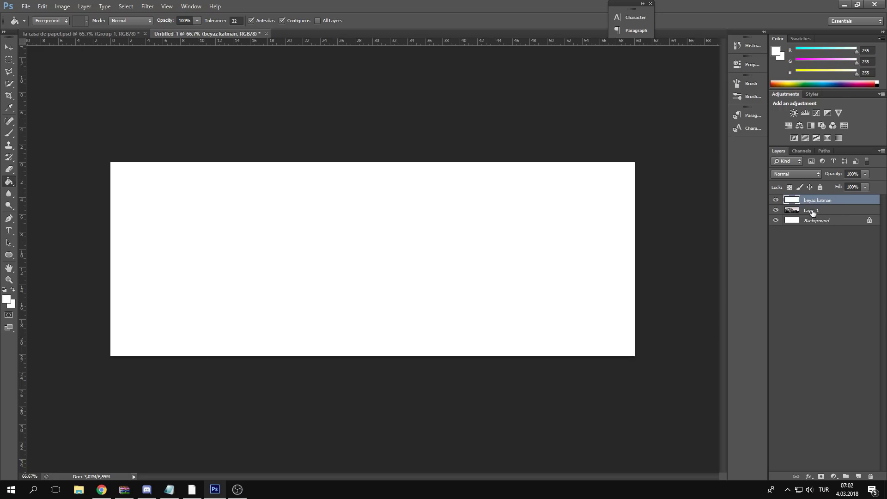
double_click(813, 210)
type("arkaplan")
key("Return")
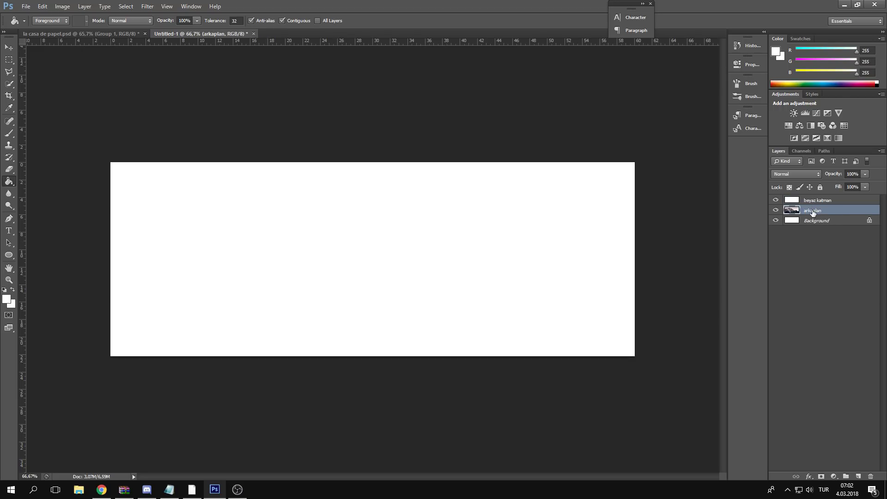
- Reduce the beyaz katman layer's opacity to 85% so the mountain shows through faintly
left_click(820, 200)
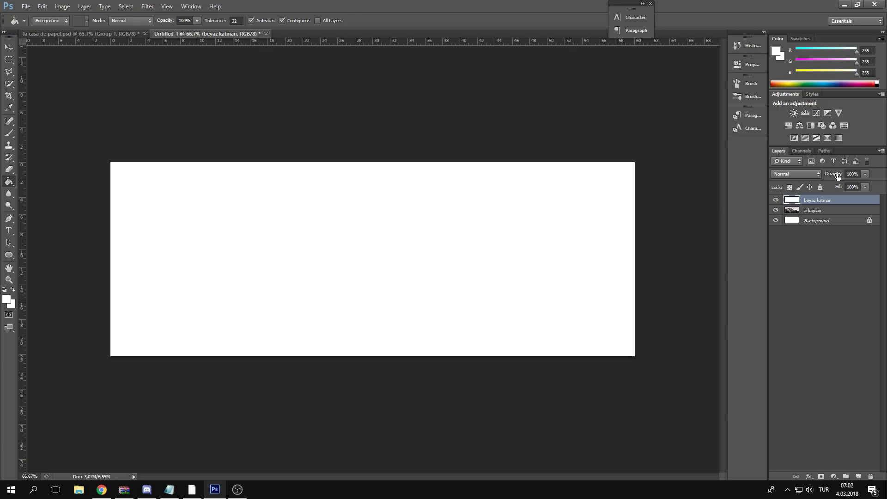
left_click_drag(838, 176, 829, 178)
key("z")
mouse_move(358, 261)
left_mouse_down()
mouse_move(370, 259)
mouse_move(356, 262)
left_mouse_up()
left_click(356, 262)
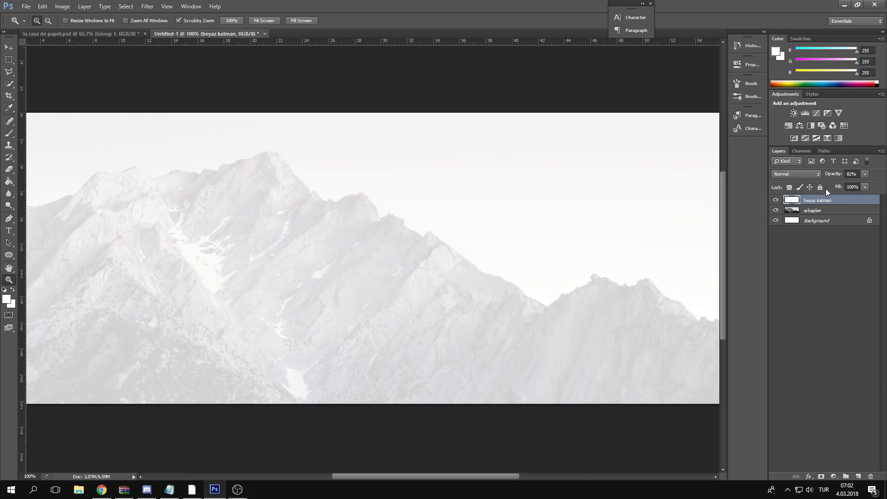
left_click_drag(836, 175, 837, 175)
left_click_drag(428, 255, 516, 251)
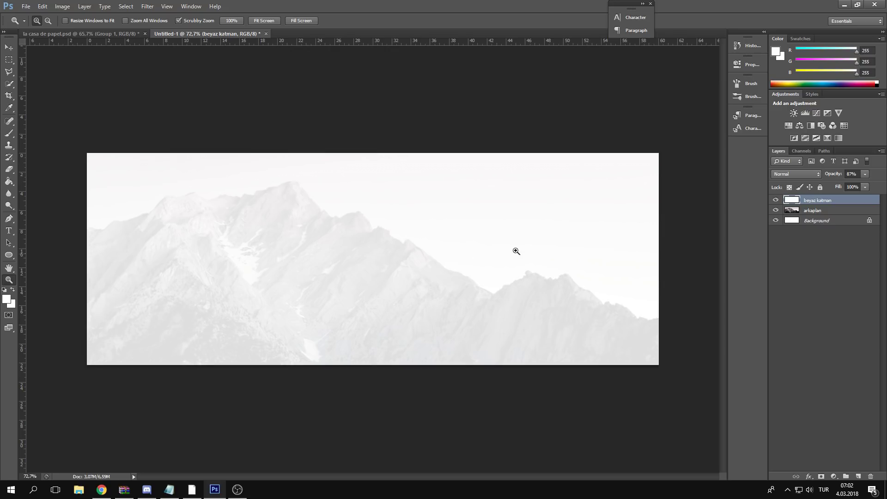
left_click_drag(837, 176, 835, 176)
left_click_drag(236, 191, 380, 275)
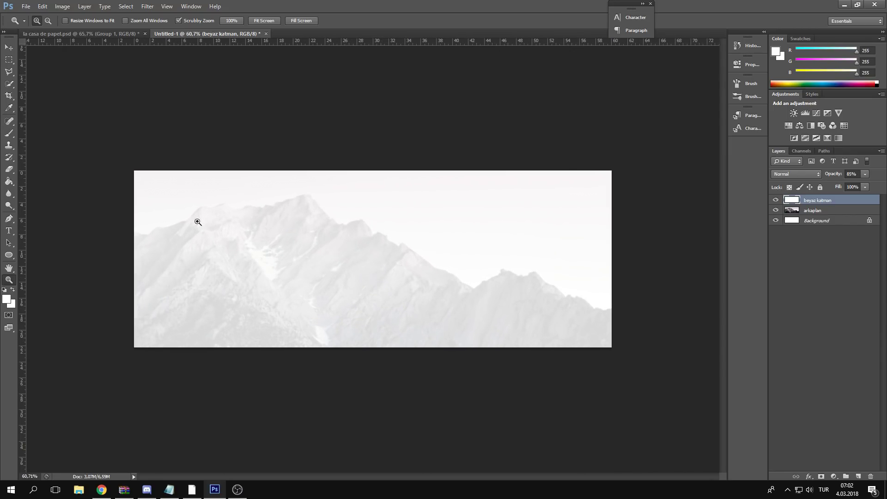
- Duplicate the bottom photo layer, Layer 1, of la casa de papel.psd into the Untitled-1 document
key("ctrl+Tab")
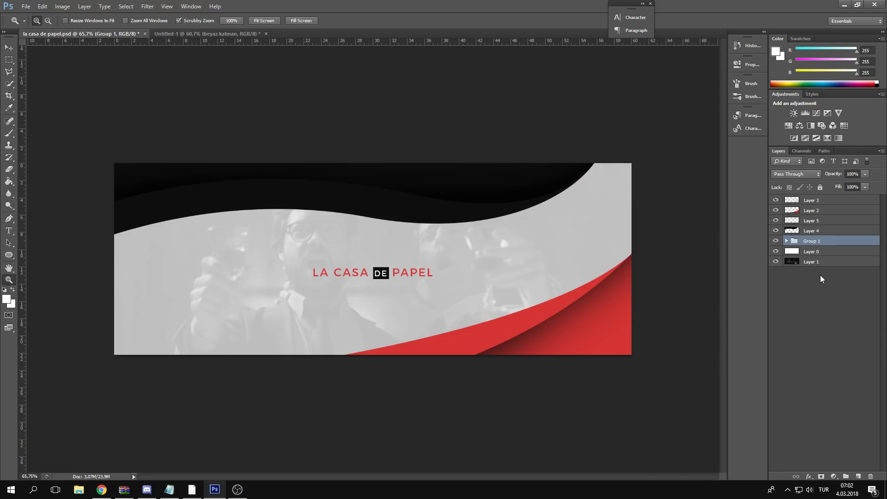
right_click(820, 259)
left_click(758, 186)
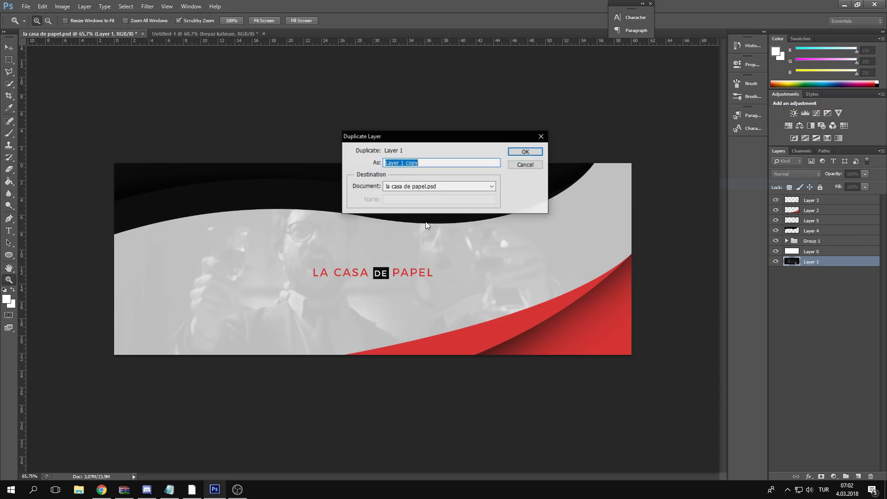
left_click(436, 186)
left_click(423, 207)
key("Return")
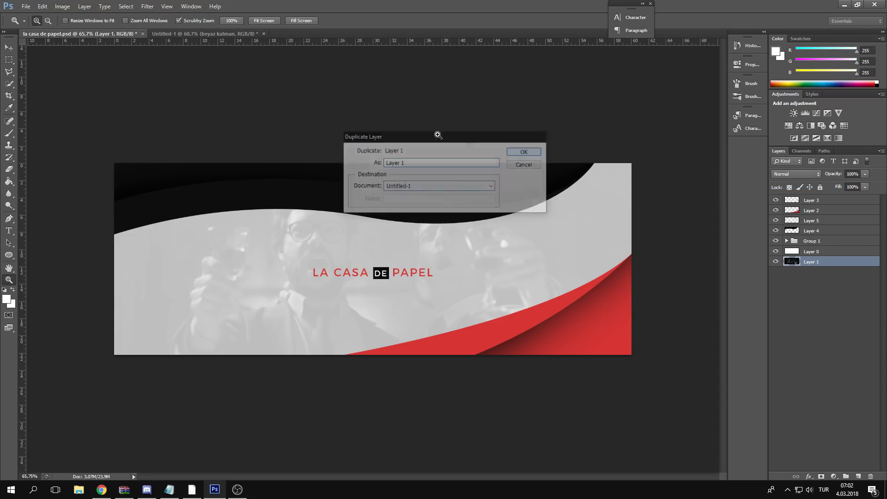
- In Untitled-1, place the copied photo layer beneath beyaz katman and remove the arkaplan layer
left_click(211, 33)
left_click_drag(830, 203, 827, 216)
left_click(828, 220)
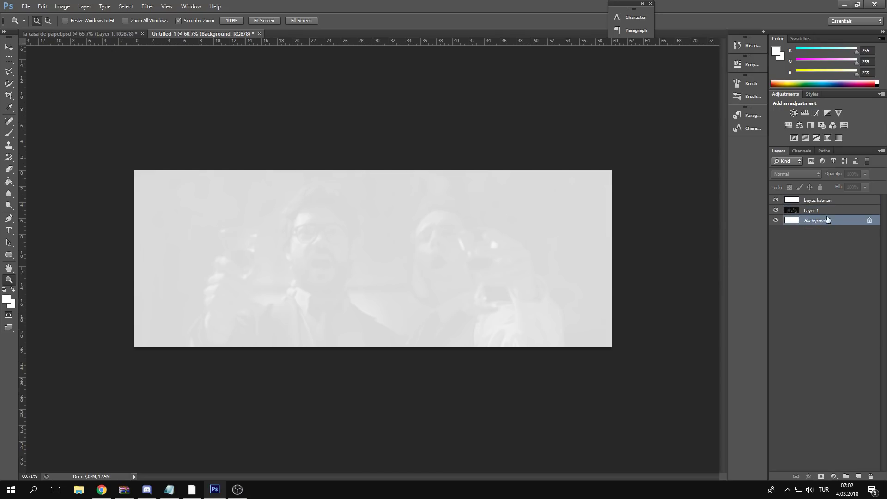
- Set the beyaz katman layer's opacity to 78%
left_click(830, 210)
left_click(831, 200)
left_click_drag(835, 179, 831, 178)
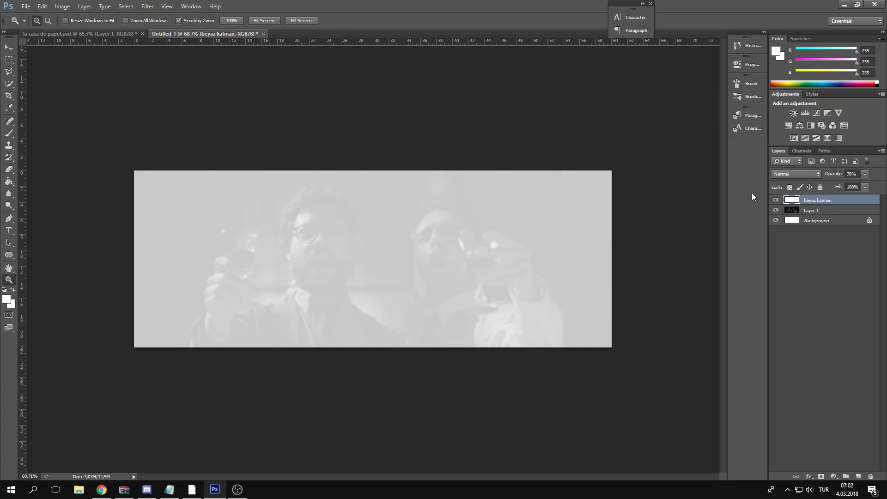
left_click_drag(339, 288, 350, 283)
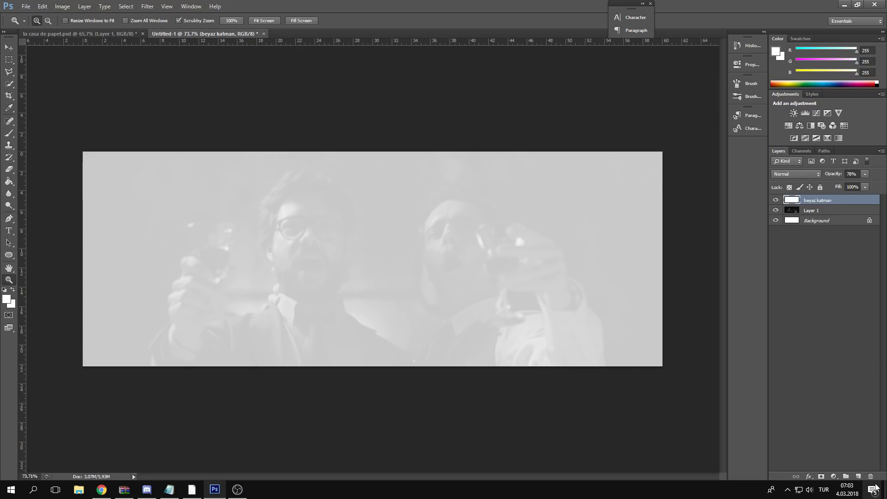
- Check the curved shapes in la casa de papel.psd, and name the empty top layer of Untitled-1 çizgiler
left_click(92, 34)
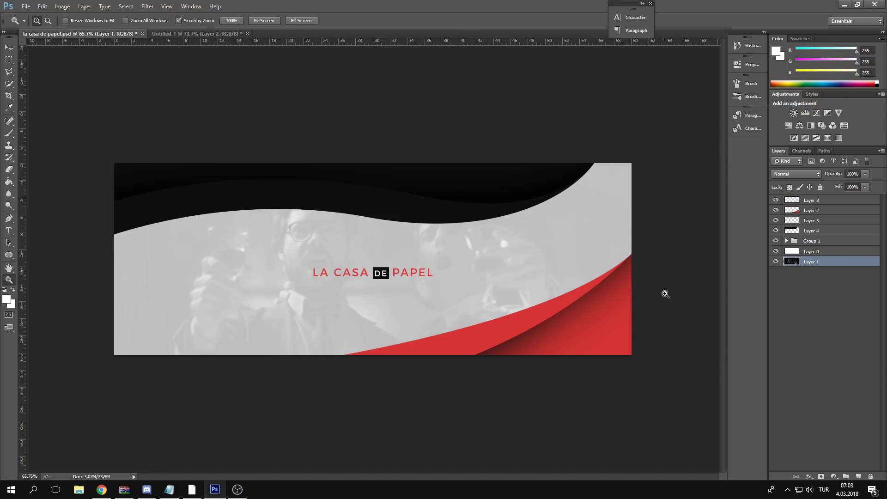
left_click(186, 34)
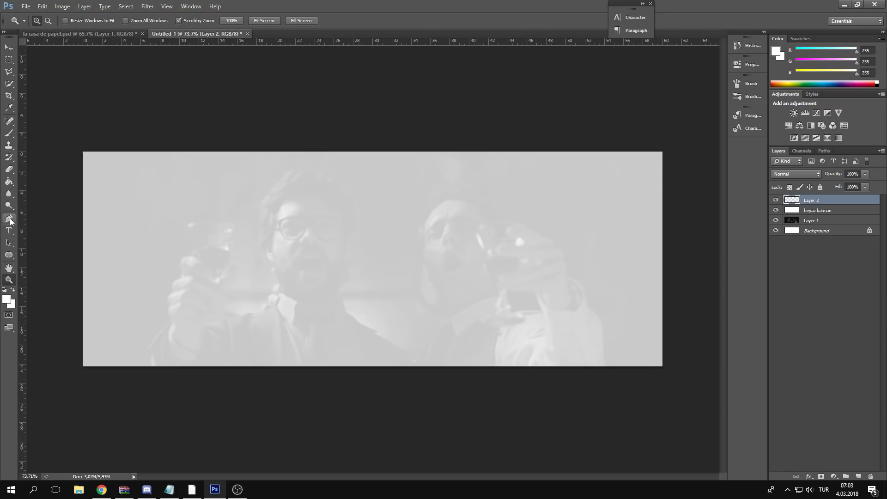
left_click(9, 218)
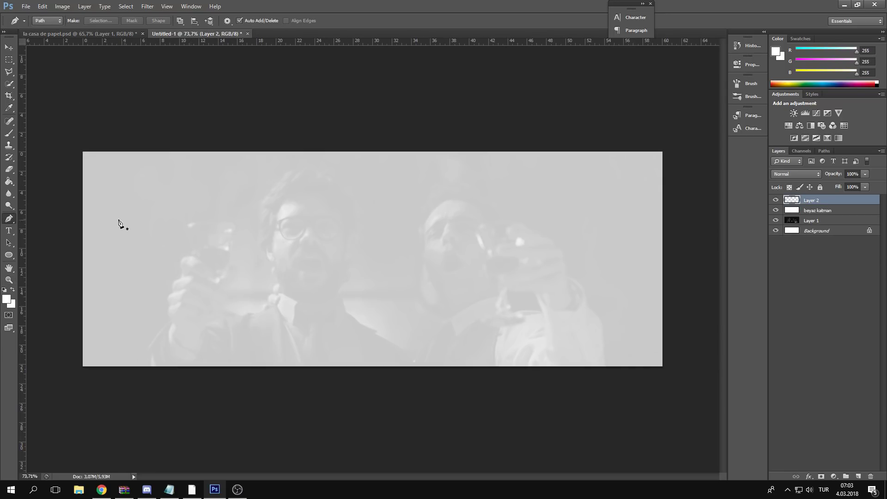
left_click(68, 33)
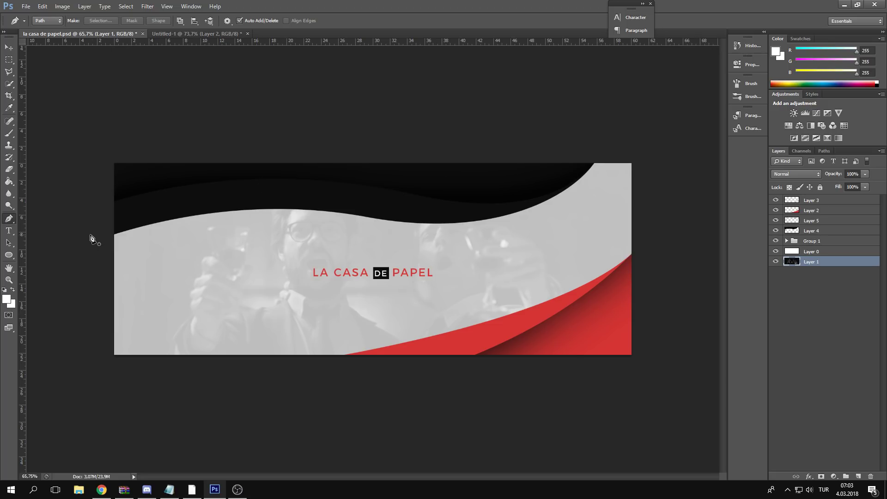
left_click(202, 35)
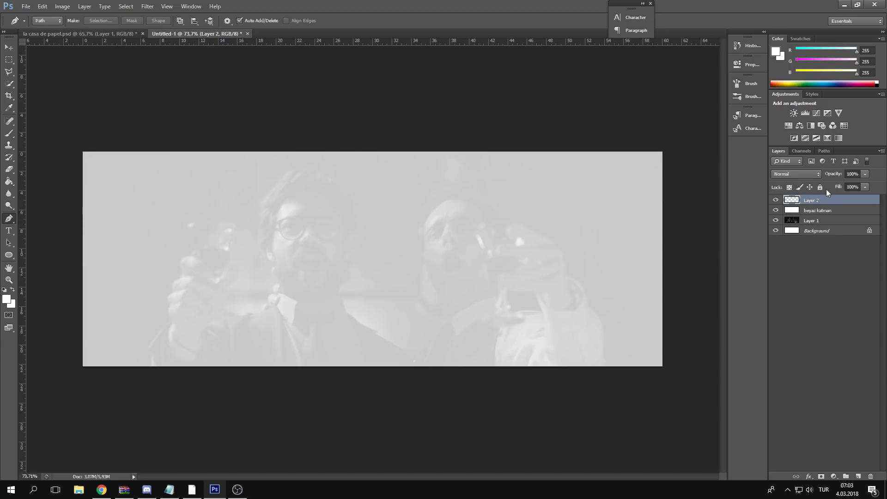
left_click(776, 200)
double_click(815, 202)
type("çizgiler")
key("Return")
- Draw a Pen path on the çizgiler layer that curves gently up across the banner's lower part, from below its left corner past its right edge
key("z")
left_click_drag(277, 346, 269, 342)
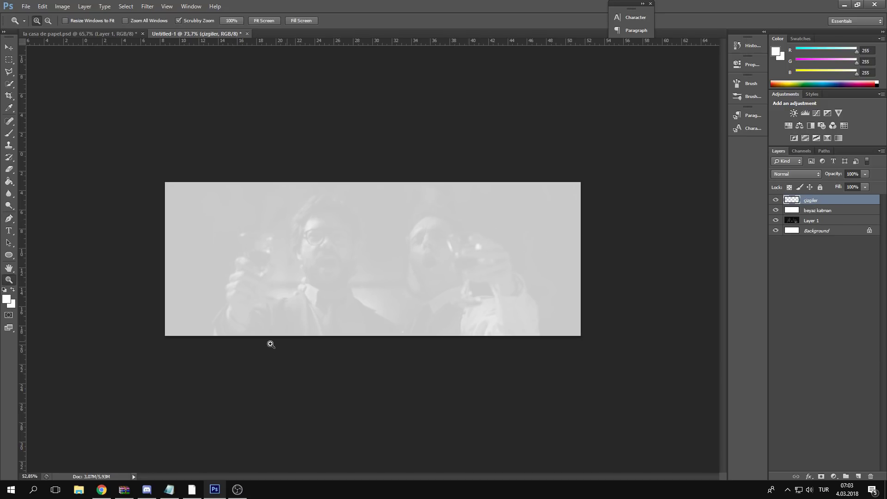
key("p")
left_click(116, 313)
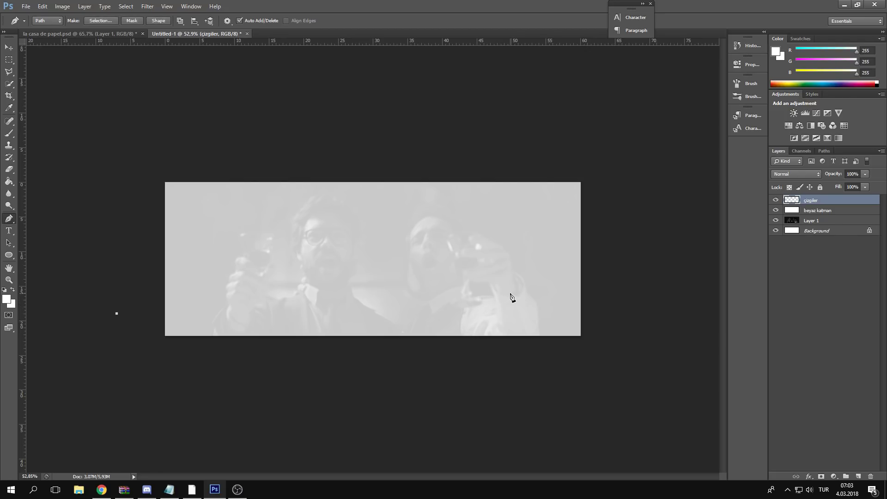
key("ctrl+z")
left_click(123, 351)
left_click_drag(477, 283, 633, 287)
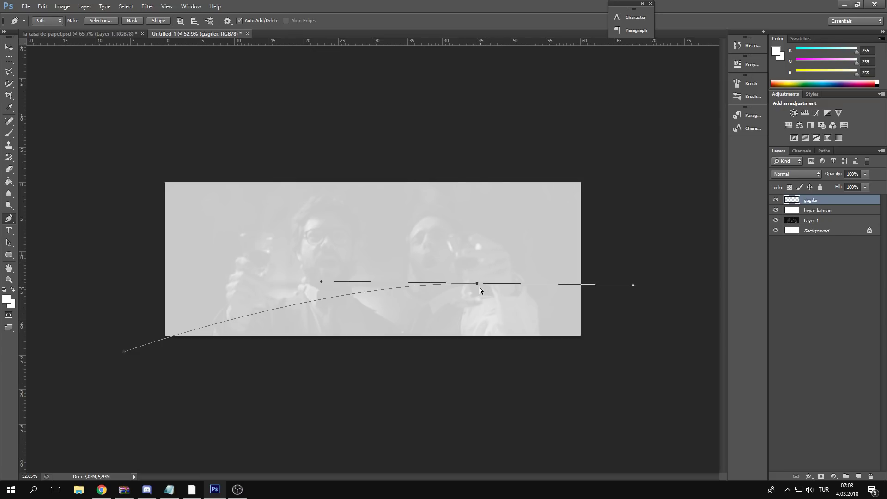
mouse_move(477, 284)
left_mouse_down()
mouse_move(487, 271)
mouse_move(489, 303)
mouse_move(481, 301)
left_mouse_up()
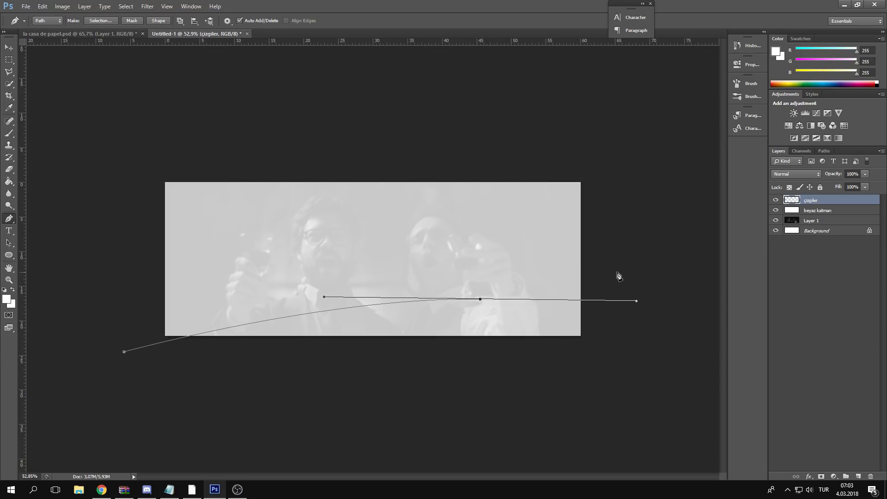
left_click(641, 264)
key("v")
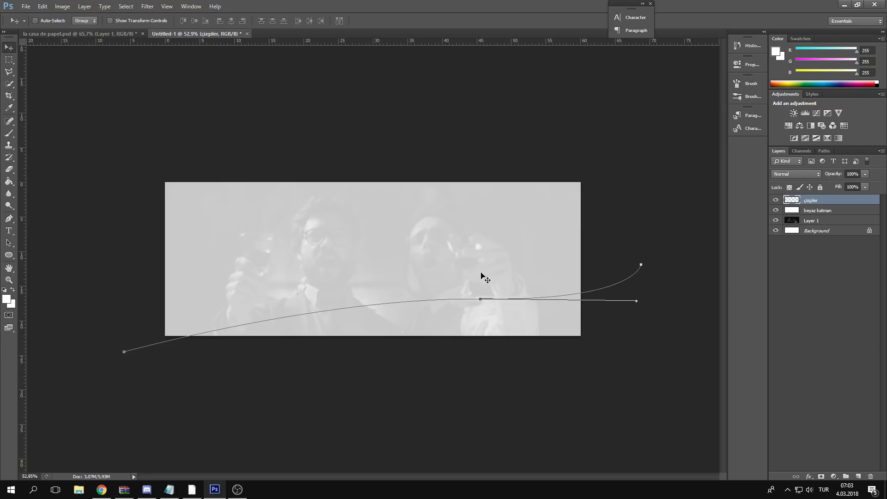
- Close the curved path outside the canvas, running around below the banner back to its starting point
key("p")
left_click(647, 334)
left_click_drag(606, 382, 587, 387)
left_click_drag(485, 394, 443, 395)
left_click_drag(174, 368, 143, 356)
left_click(124, 352)
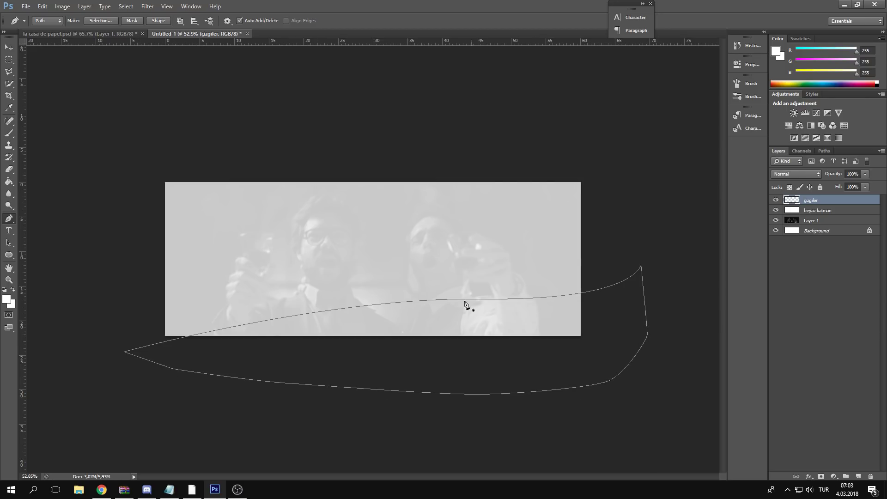
right_click(475, 312)
right_click(453, 359)
right_click(446, 314)
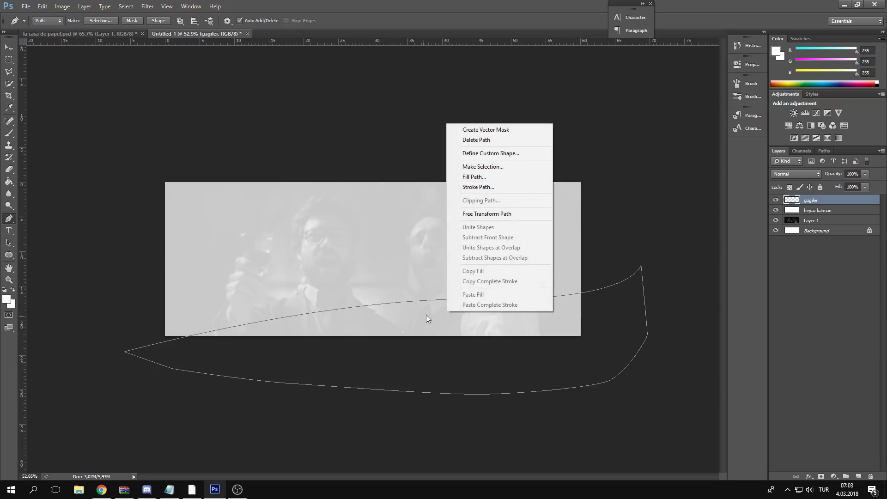
left_click(513, 178)
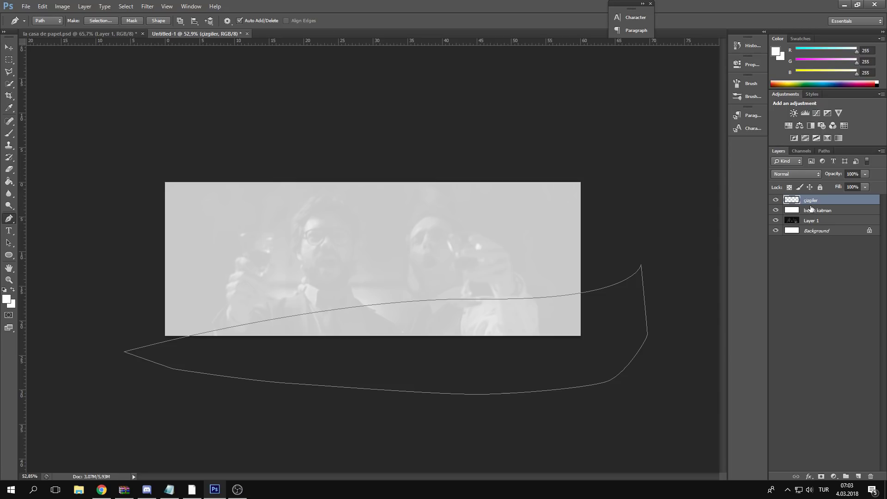
left_click(823, 259)
right_click(484, 317)
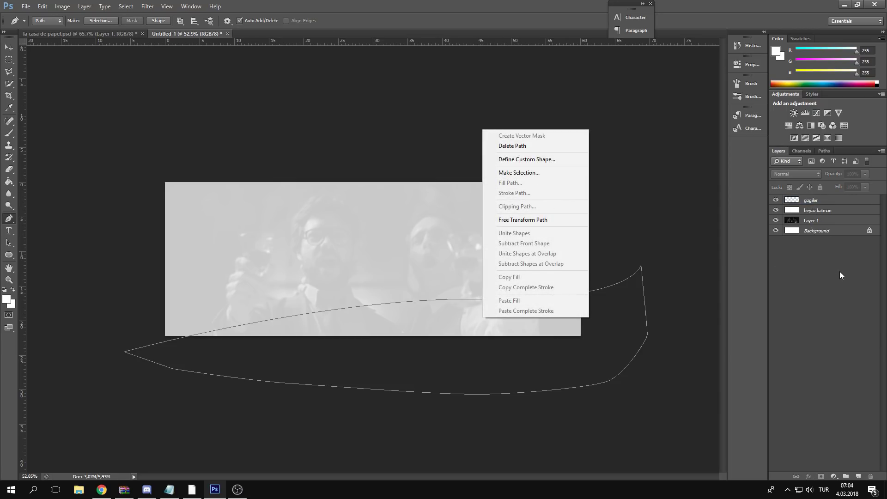
left_click(825, 284)
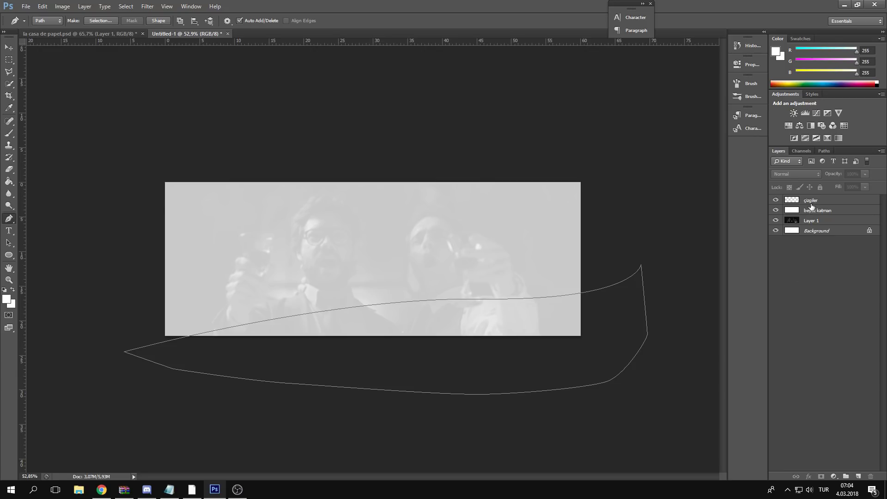
left_click(827, 202)
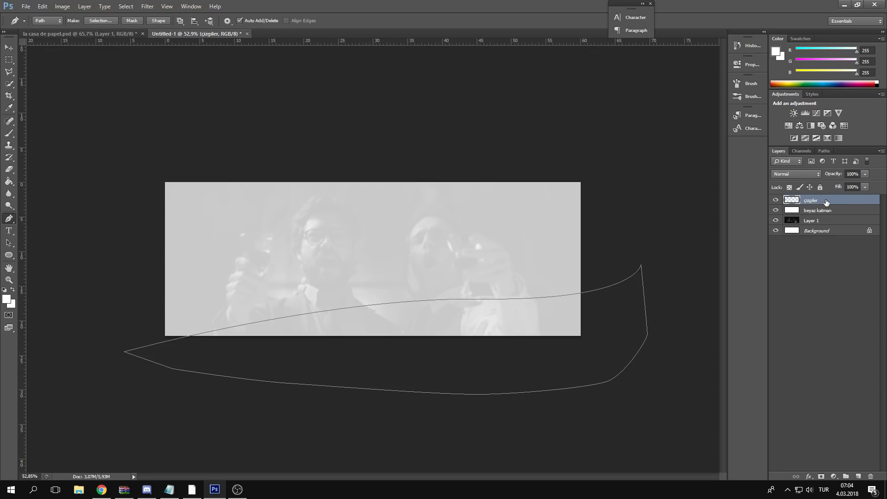
- Try filling the curved path on the çizgiler layer with red #ff001e, and undo the fill
right_click(471, 318)
left_click(504, 184)
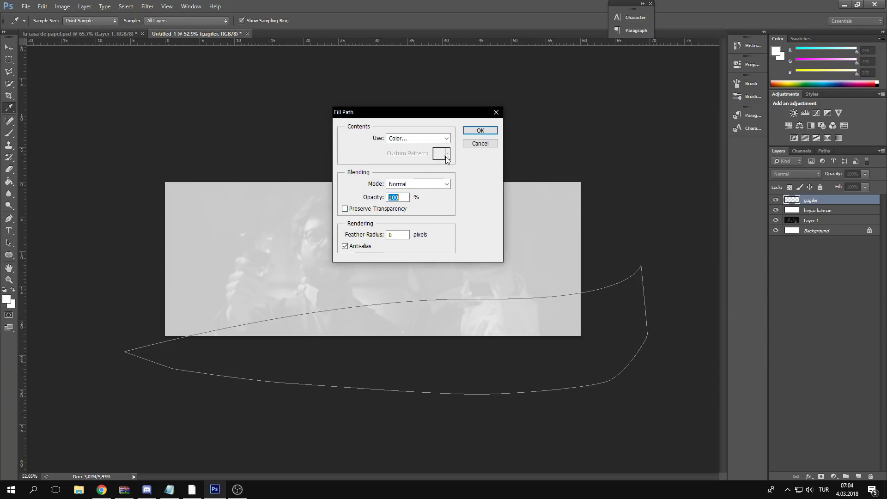
left_click(446, 139)
left_click(444, 161)
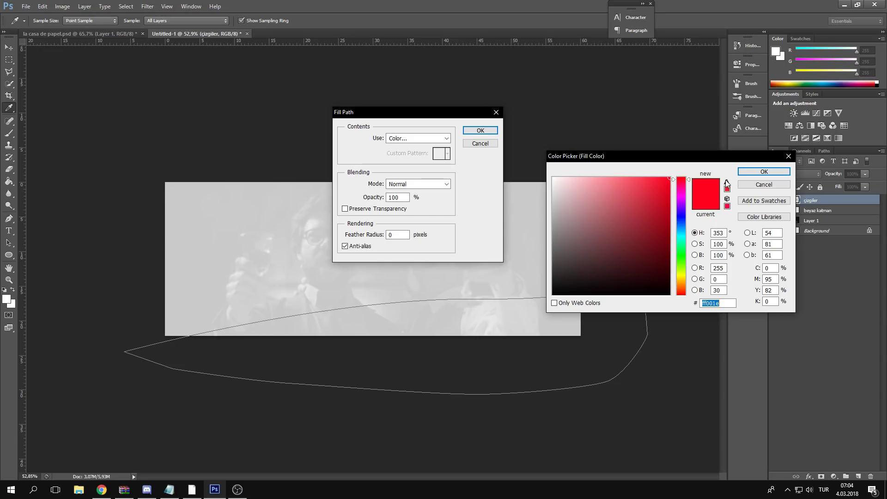
left_click(753, 172)
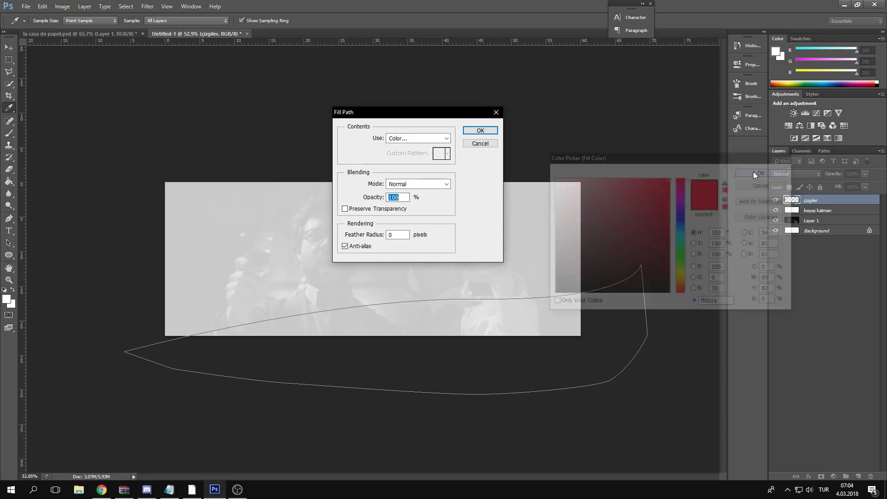
left_click(481, 130)
key("Escape")
key("ctrl+z")
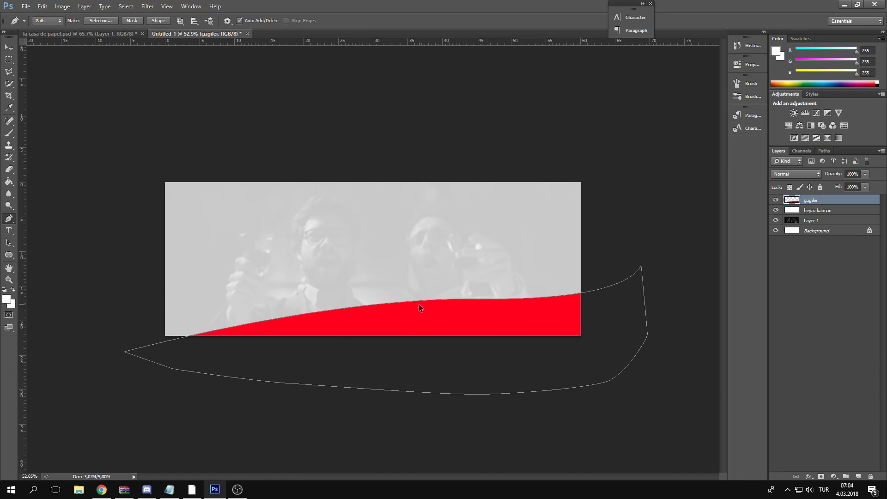
key("ctrl+alt+z")
- Try filling the curved path with the lighter red #ff4e63, and undo the fill
right_click(453, 315)
left_click(472, 180)
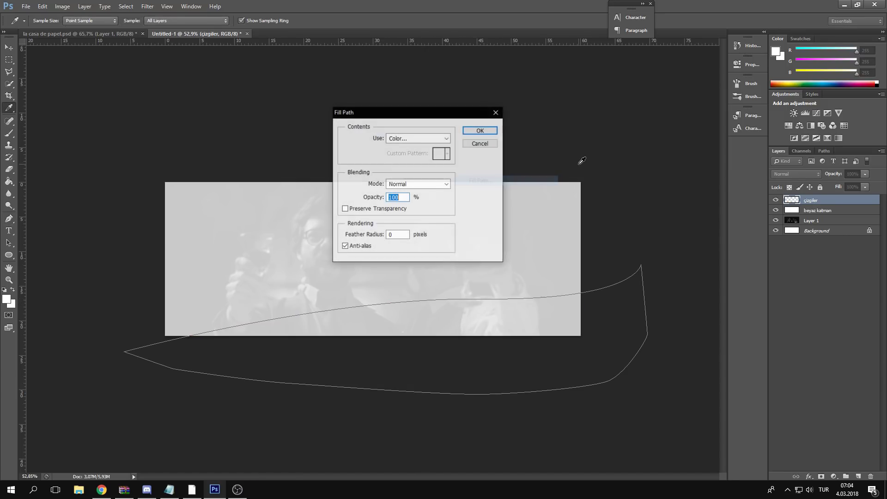
left_click(447, 138)
left_click(397, 162)
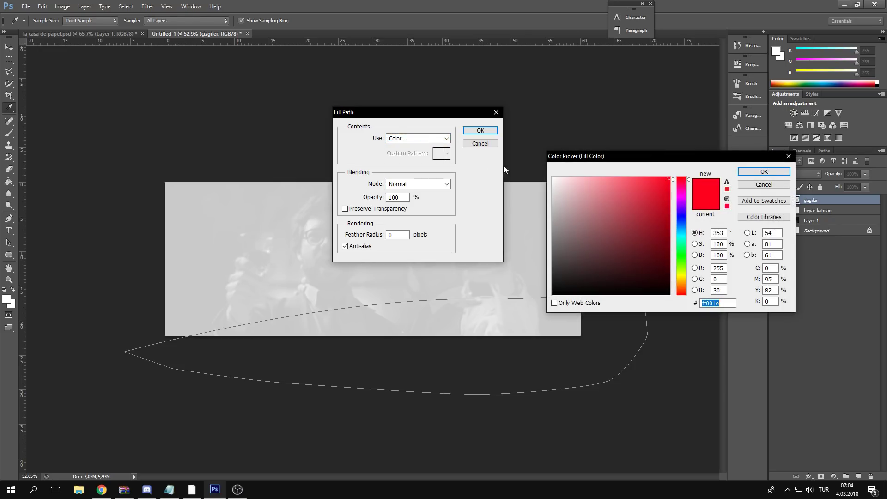
left_click(773, 171)
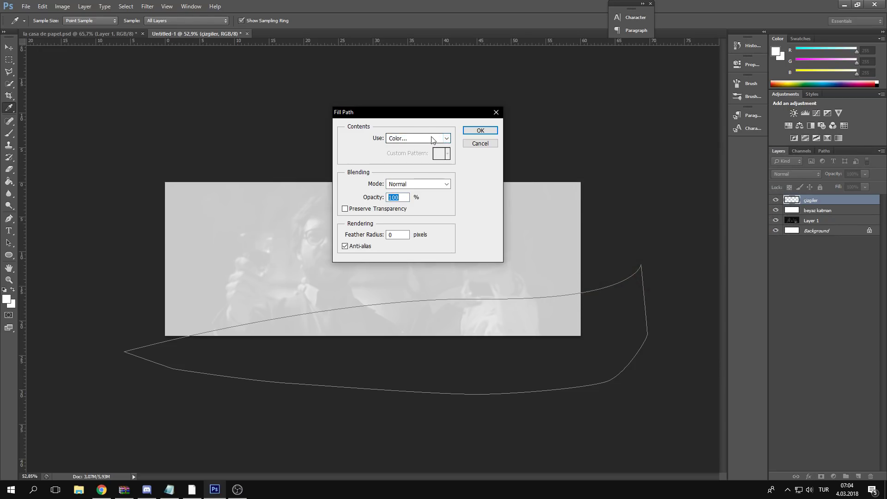
left_click(402, 140)
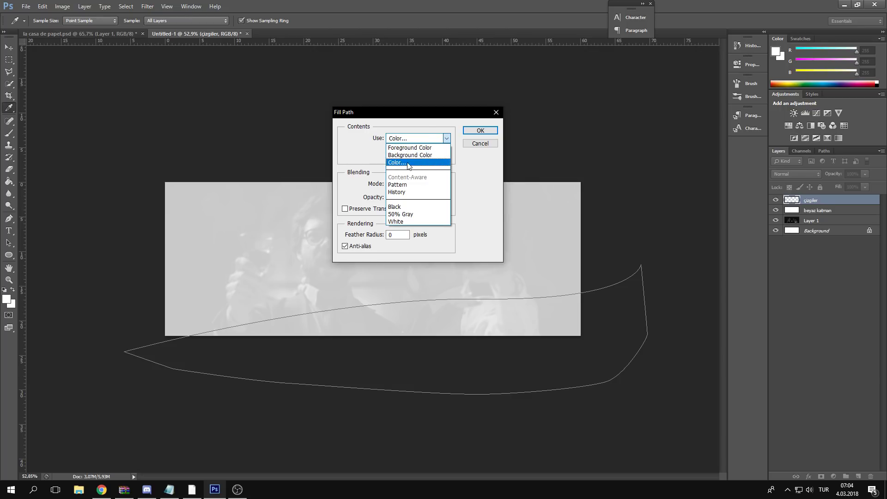
left_click(430, 163)
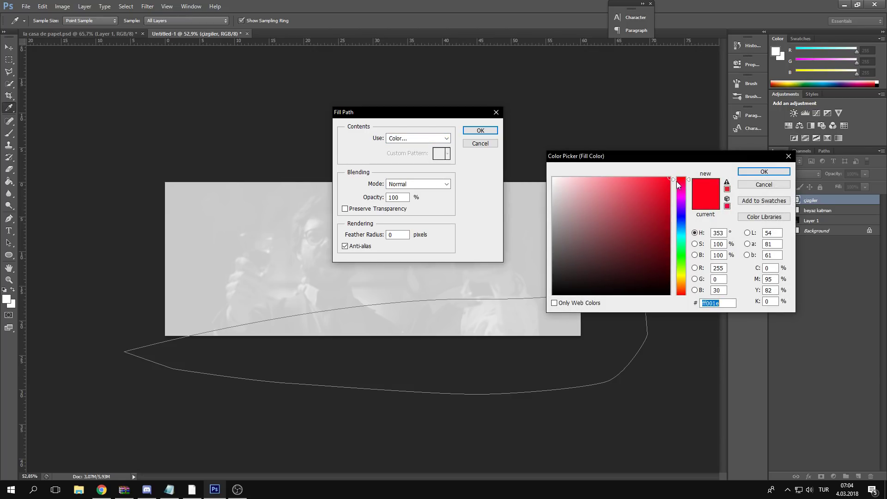
left_click_drag(683, 183, 634, 172)
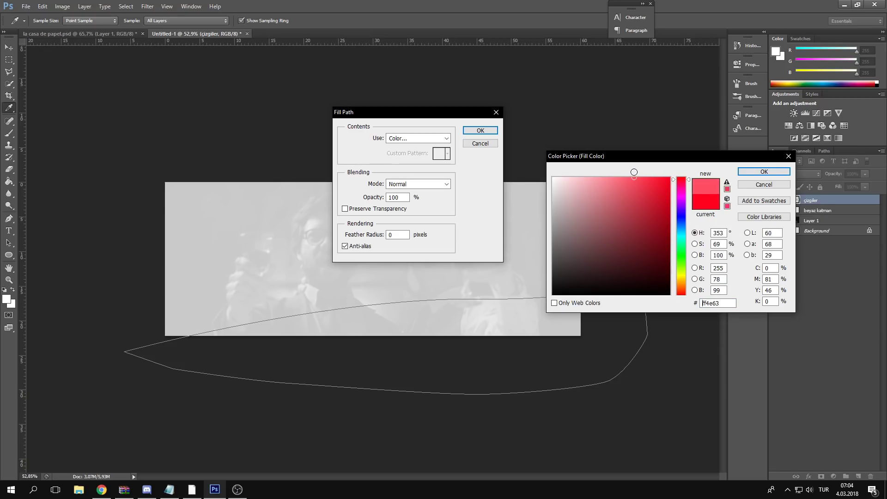
left_click(763, 172)
key("Return")
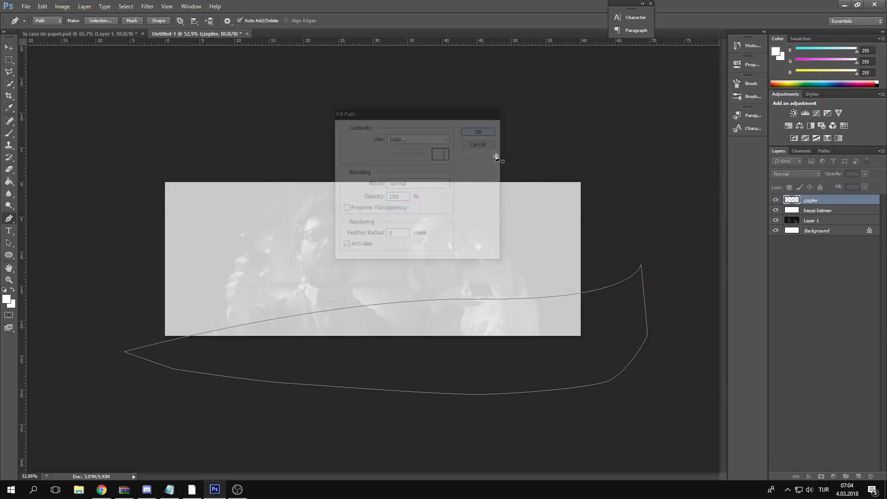
key("ctrl+z")
- Fill the curved path on the çizgiler layer with a bright, slightly pinkish red at 100% opacity, and dismiss the path outline
right_click(416, 327)
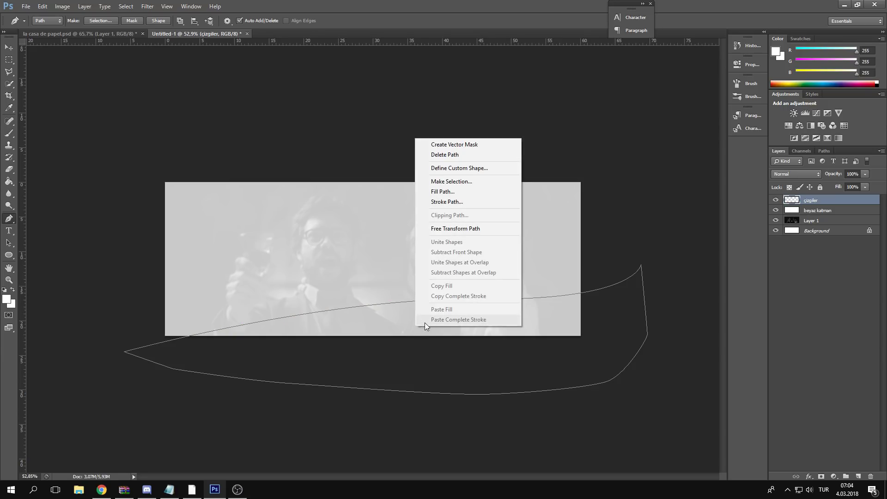
left_click(444, 193)
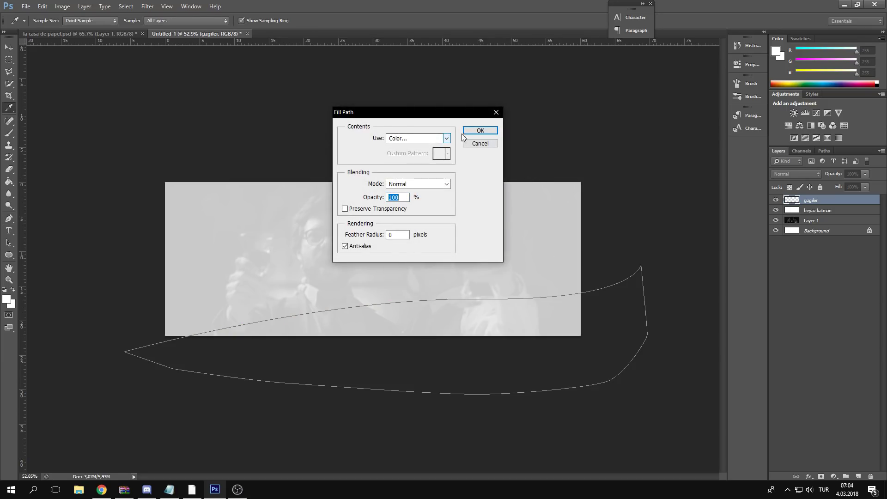
left_click(447, 139)
left_click(417, 162)
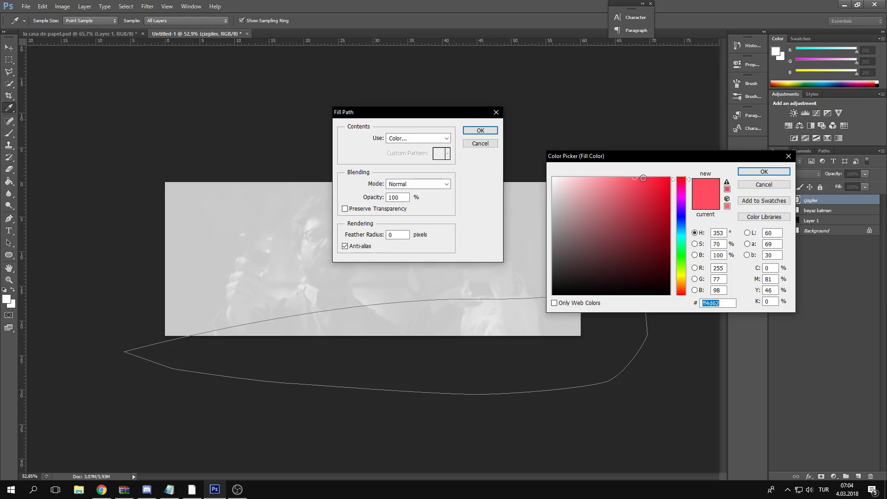
left_click(763, 171)
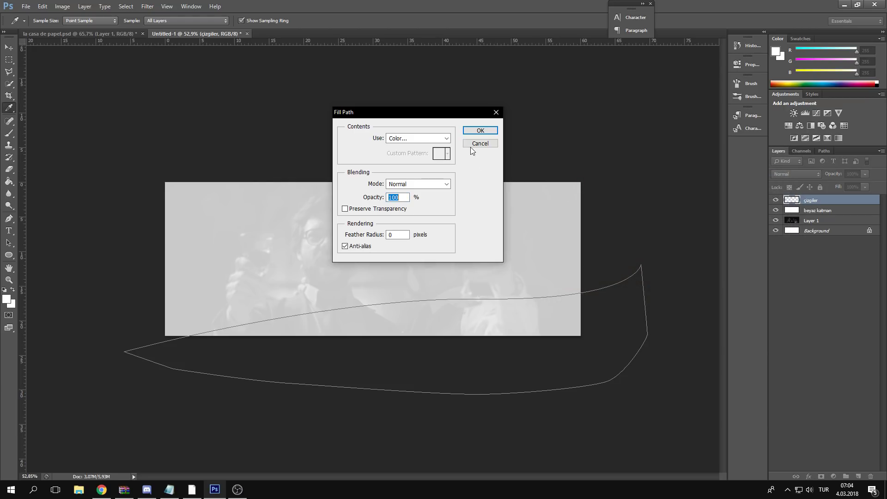
left_click(480, 130)
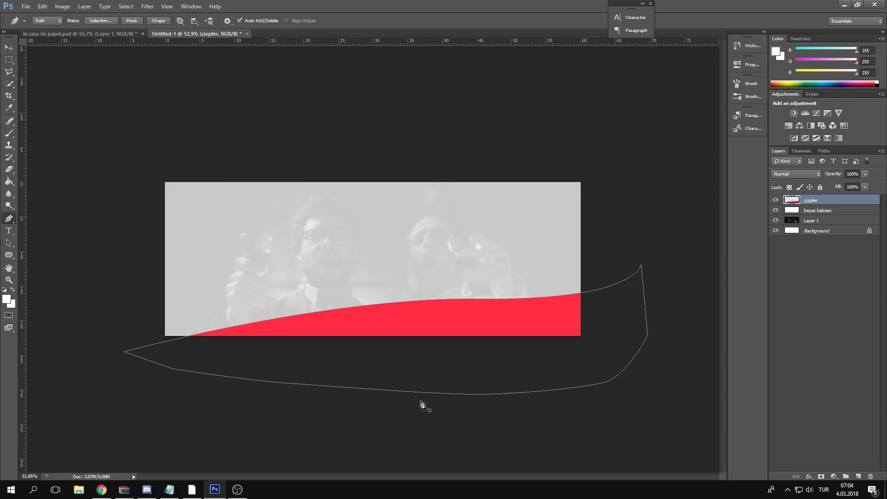
key("Return")
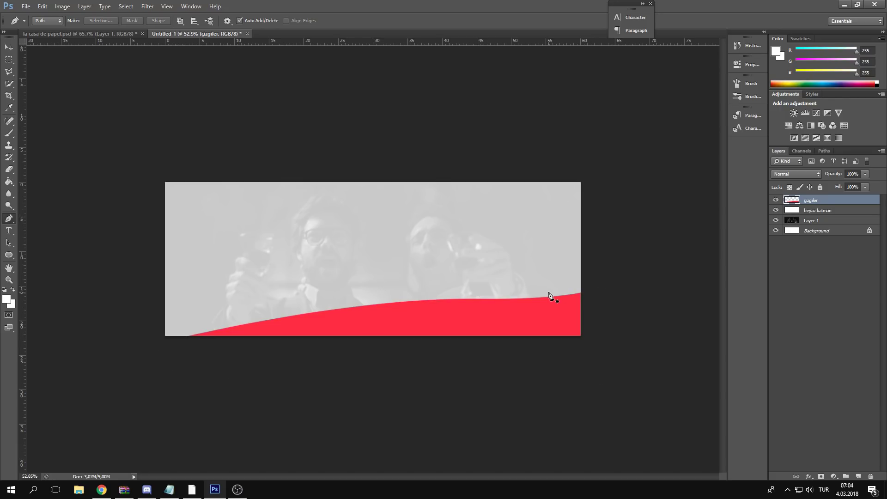
key("ctrl+z")
left_click(872, 477)
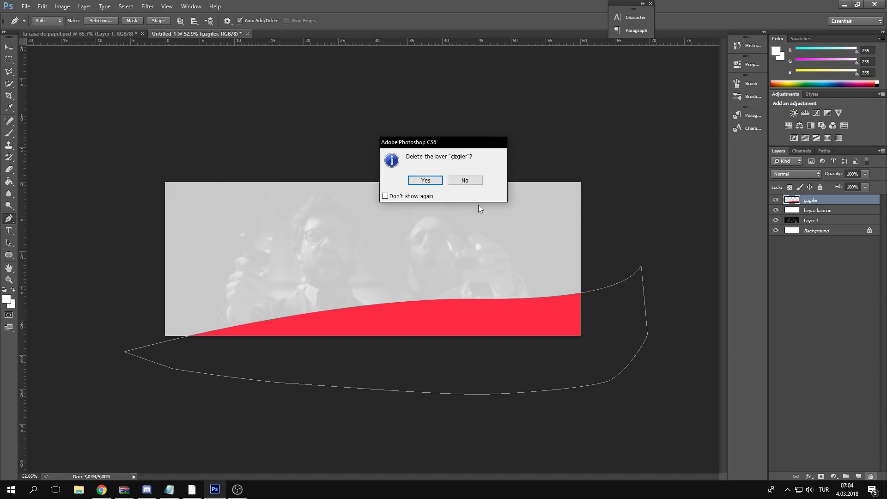
left_click(463, 180)
key("Return")
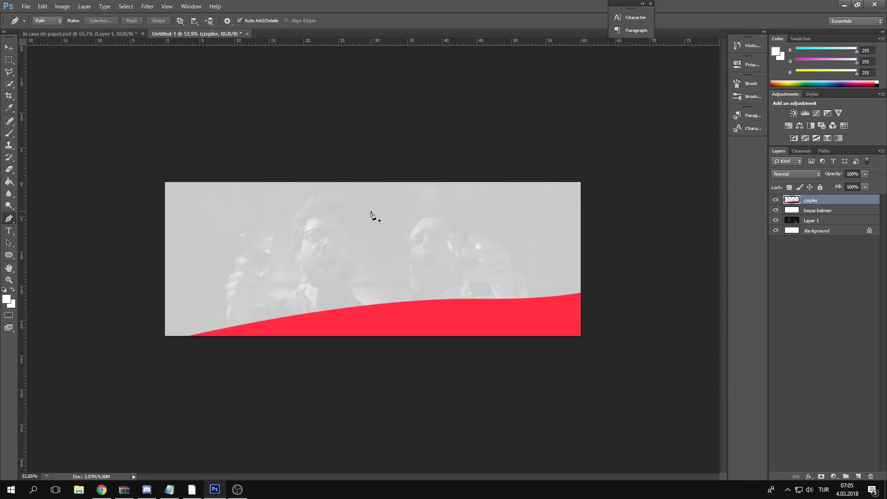
- Add a new empty layer above çizgiler
left_click(9, 49)
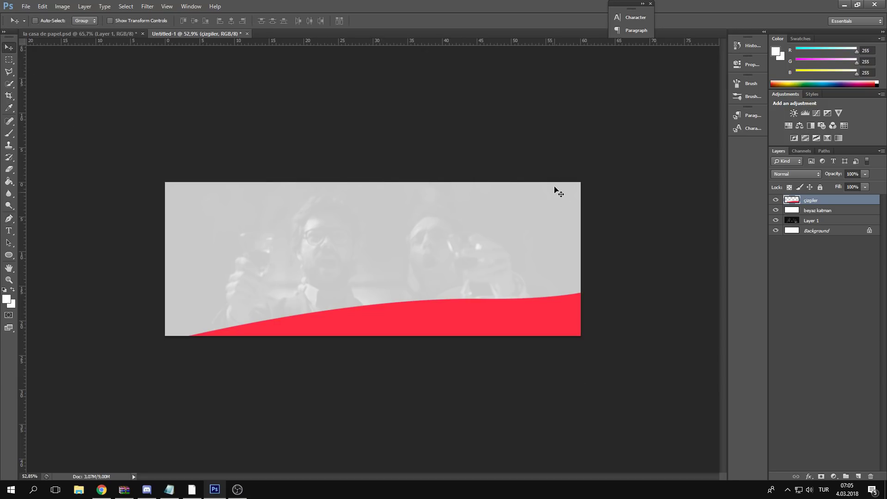
key("z")
mouse_move(430, 319)
left_mouse_down()
mouse_move(447, 319)
mouse_move(433, 318)
left_mouse_up()
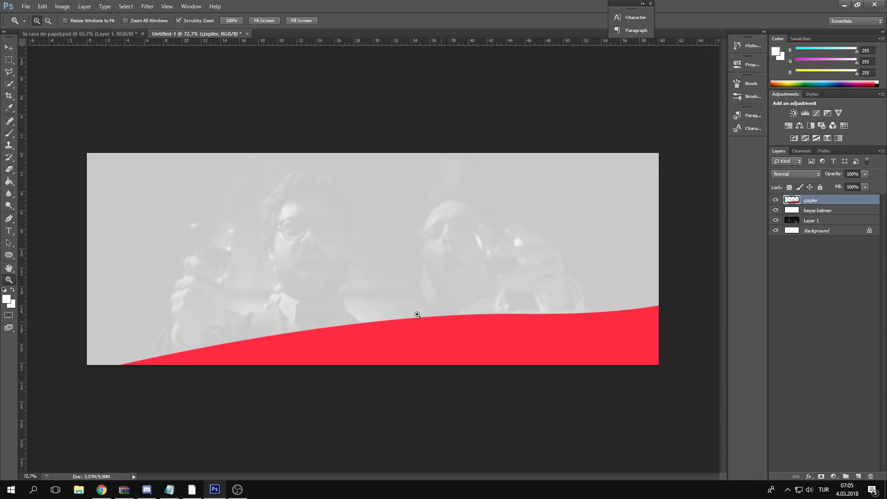
left_click(7, 219)
left_click(858, 476)
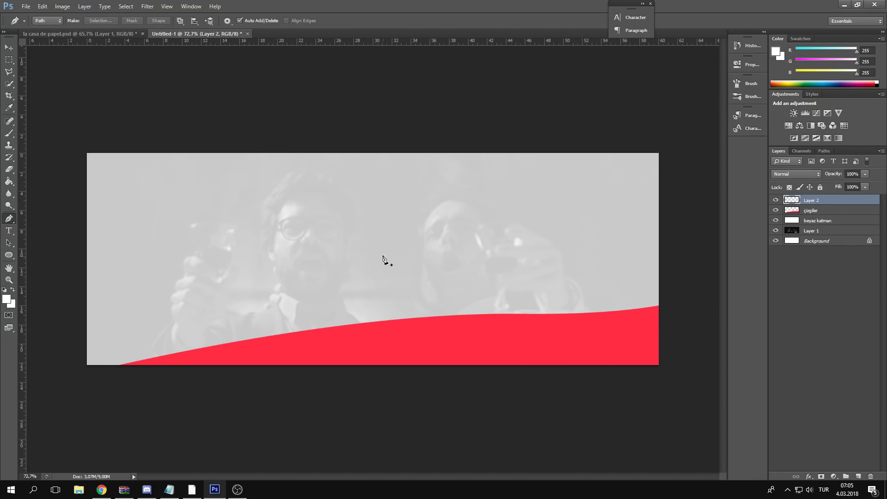
- Draw a closed Pen path on the new layer with a wavy lower edge across the banner's upper part, closing it above the canvas
left_click(44, 111)
left_click_drag(341, 200, 474, 159)
left_click_drag(600, 206, 645, 220)
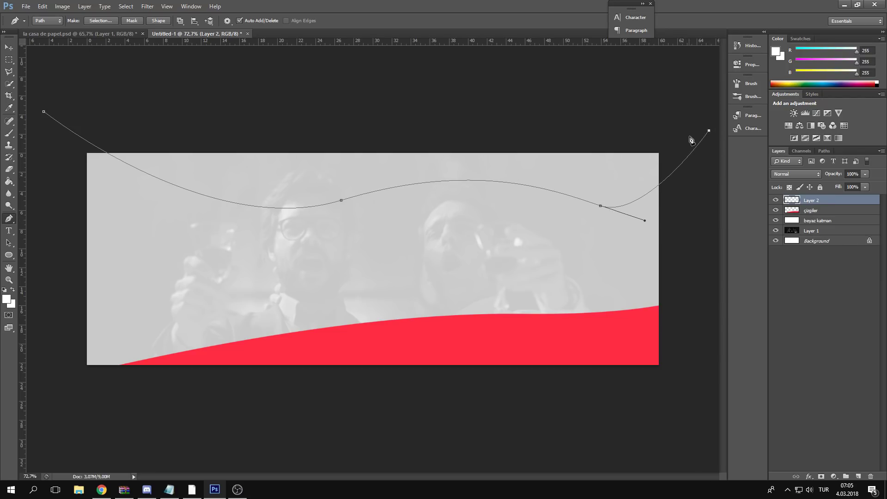
left_click_drag(706, 228, 683, 81)
left_click(44, 112)
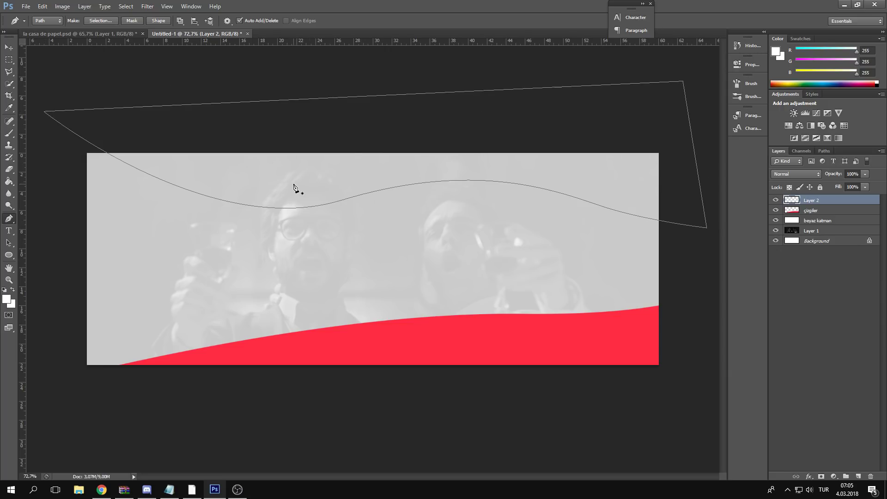
- Fill the wavy path on Layer 2 with near-black #141414 at 100% opacity, and dismiss the path outline
right_click(289, 181)
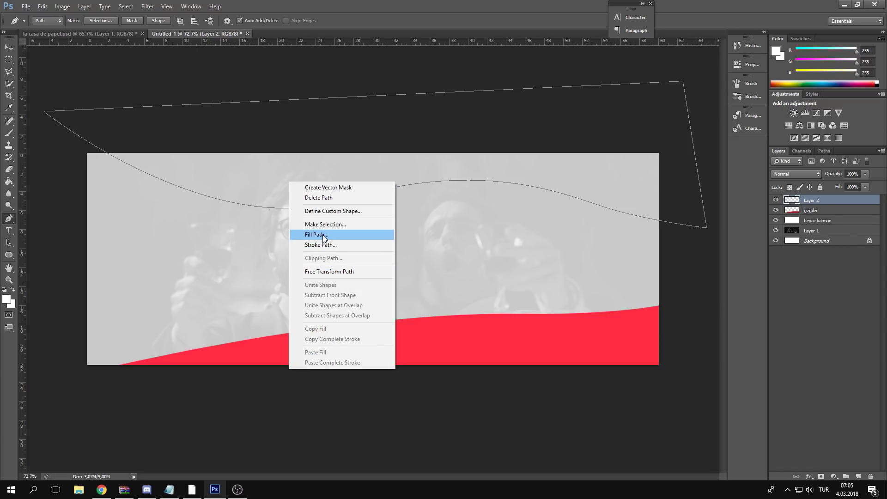
left_click(324, 235)
left_click(447, 138)
left_click(430, 162)
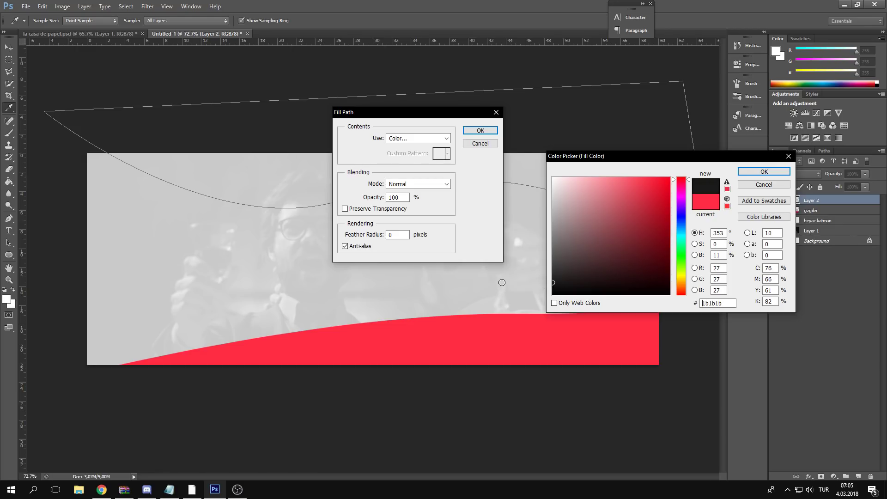
left_click(764, 171)
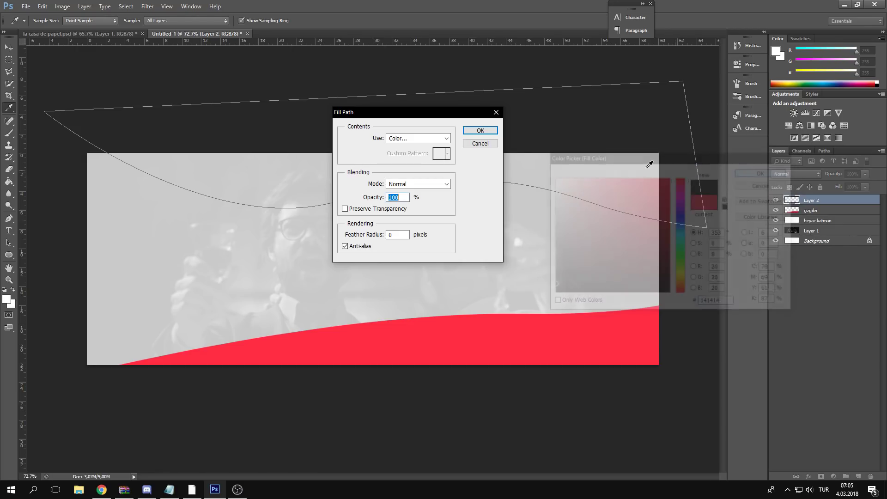
left_click(480, 130)
key("Escape")
- Erase the red shape from the çizgiler layer using a rectangular selection over the banner's lower half, and deselect
key("z")
left_click_drag(408, 185, 422, 310)
left_click(8, 60)
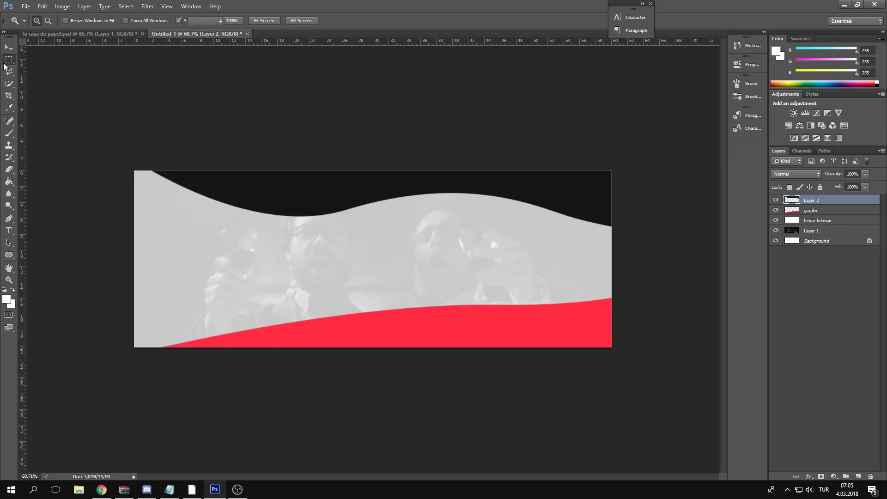
left_click_drag(96, 263, 623, 386)
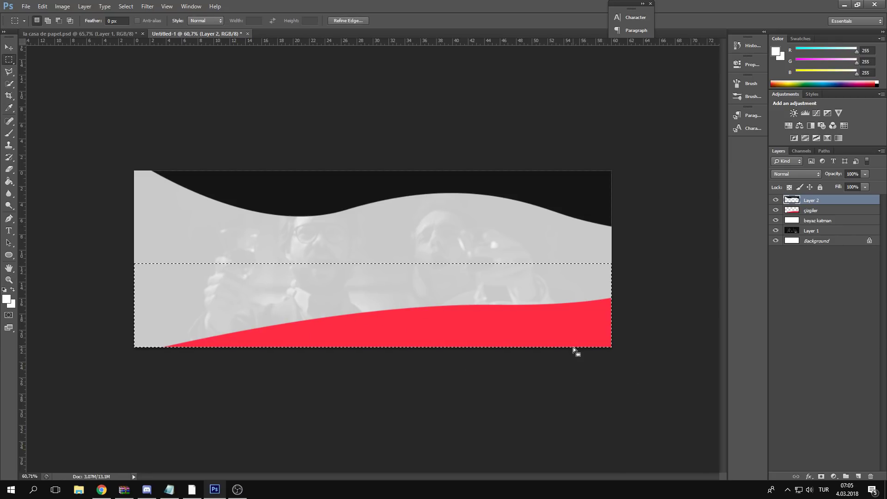
left_click(831, 211)
key("Delete")
key("ctrl+d")
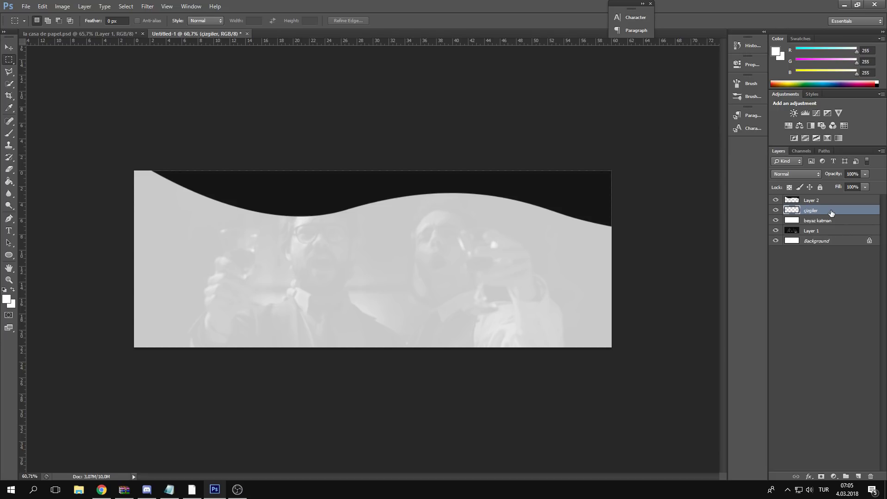
- Draw a closed Pen path on the çizgiler layer with a wavy upper edge across the banner's lower part, closing it below the canvas
left_click(9, 219)
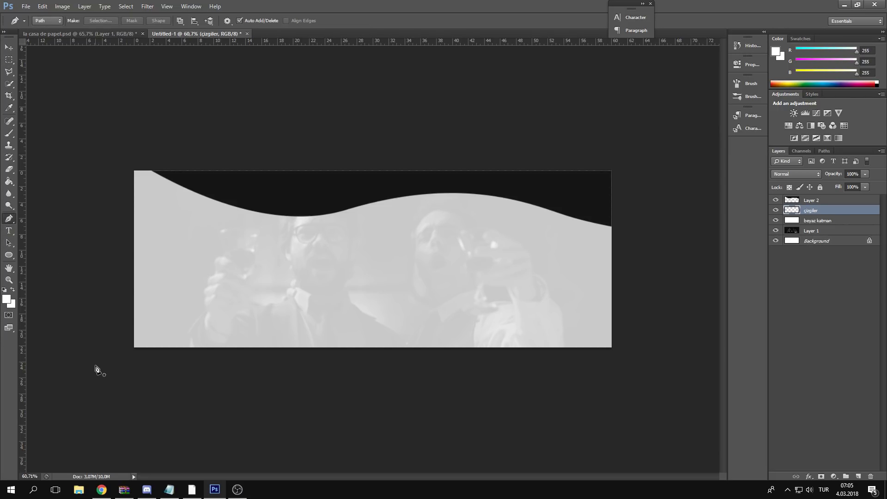
left_click(106, 363)
left_click_drag(382, 311, 486, 326)
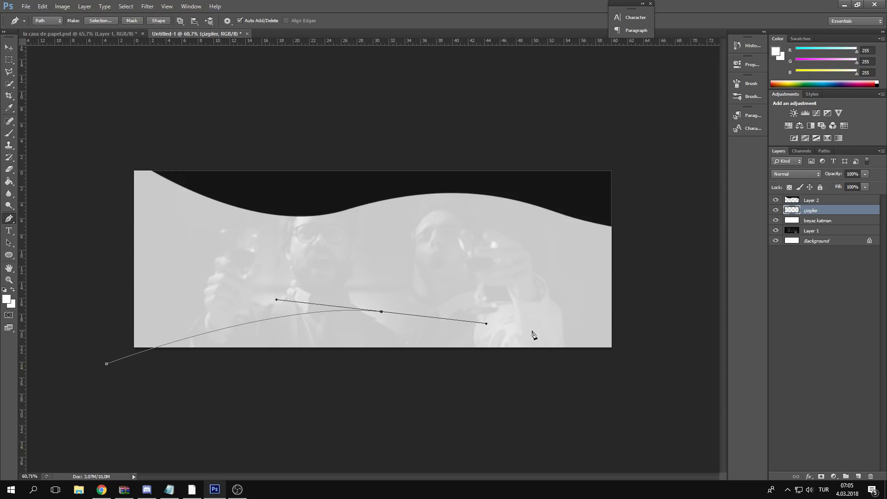
left_click_drag(629, 281, 641, 262)
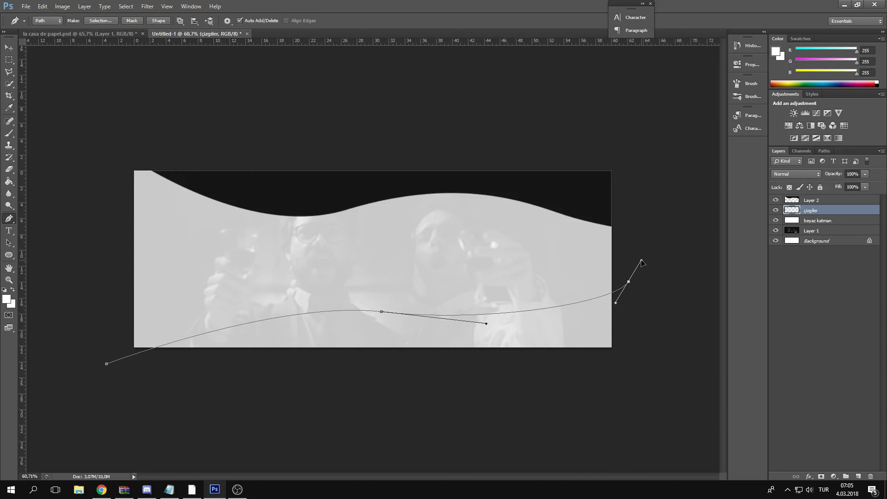
left_click(649, 366)
left_click_drag(426, 400, 417, 401)
left_click(107, 365)
- Fill the new wavy path on the çizgiler layer with bright red at 100% opacity, and dismiss the path outline
right_click(460, 334)
left_click(487, 198)
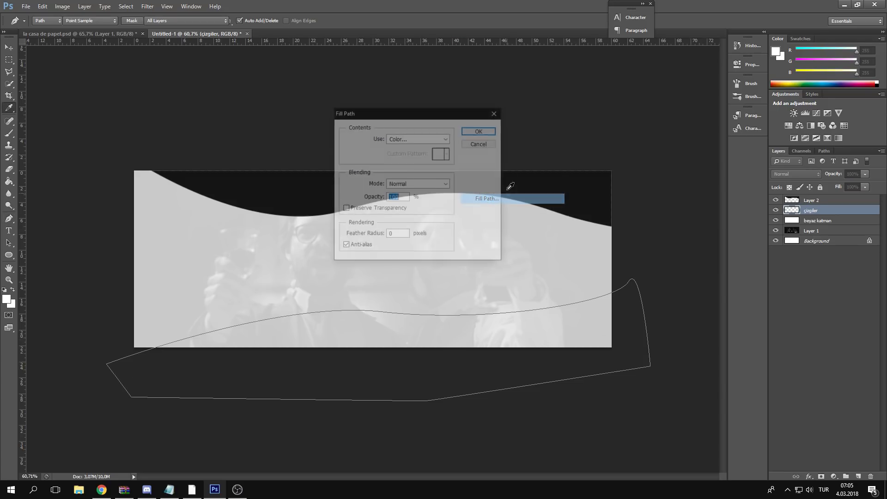
left_click(418, 137)
left_click(413, 161)
left_click_drag(652, 208, 688, 177)
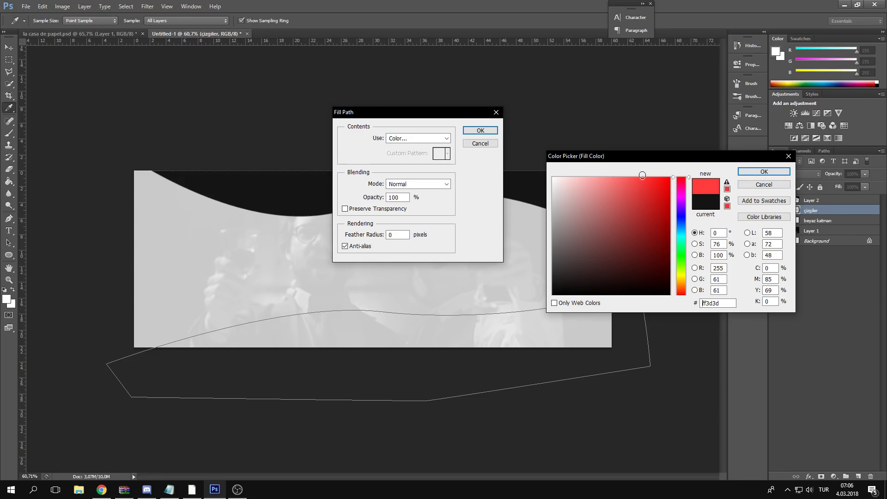
left_click(764, 171)
left_click(481, 130)
key("Return")
- Compare the banner's curved shapes with the finished design in la casa de papel.psd
key("z")
left_click_drag(402, 239, 352, 268)
left_click(78, 34)
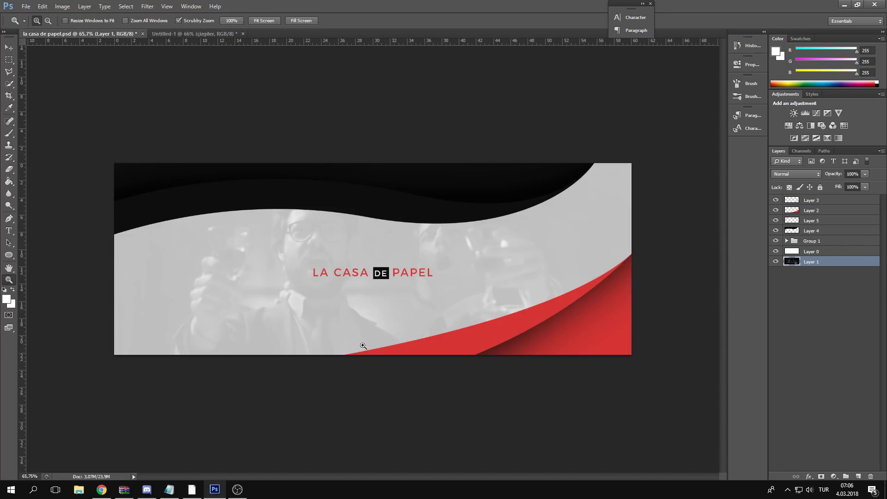
left_click(197, 33)
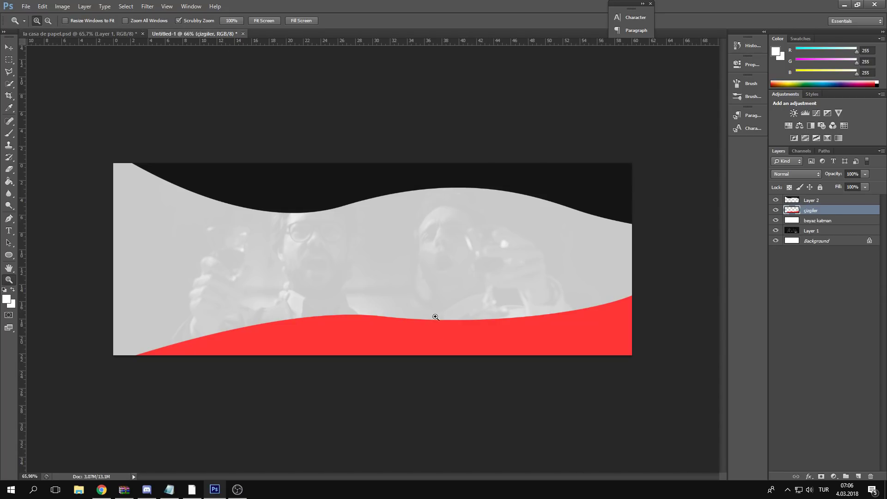
- Add a new empty layer above Layer 2, and check the layered curves in la casa de papel.psd
left_click(8, 218)
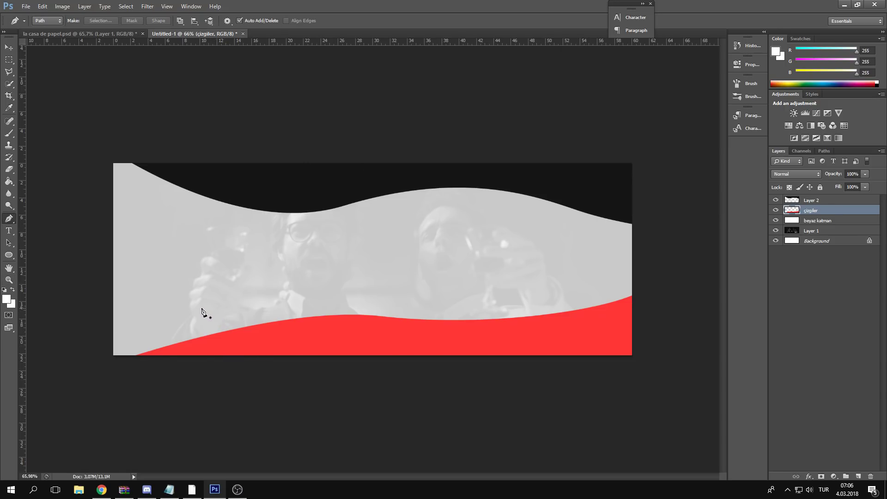
left_click(233, 352)
left_click(814, 202)
left_click(858, 476)
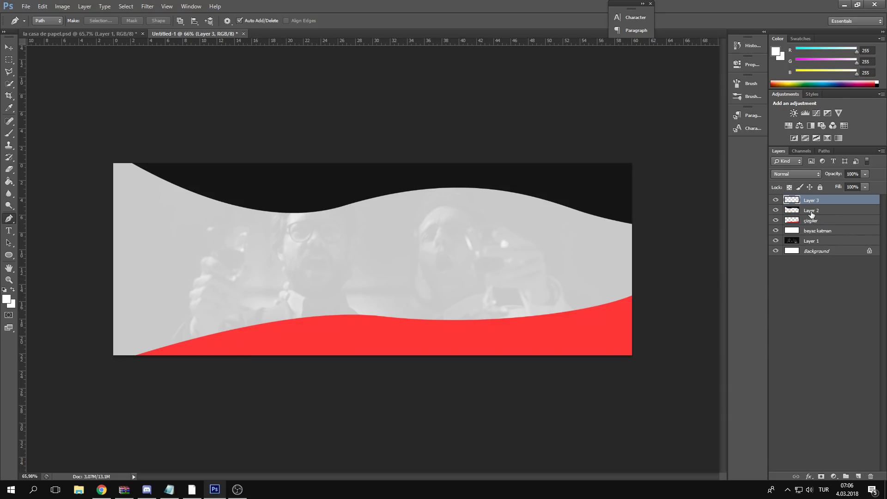
left_click(93, 34)
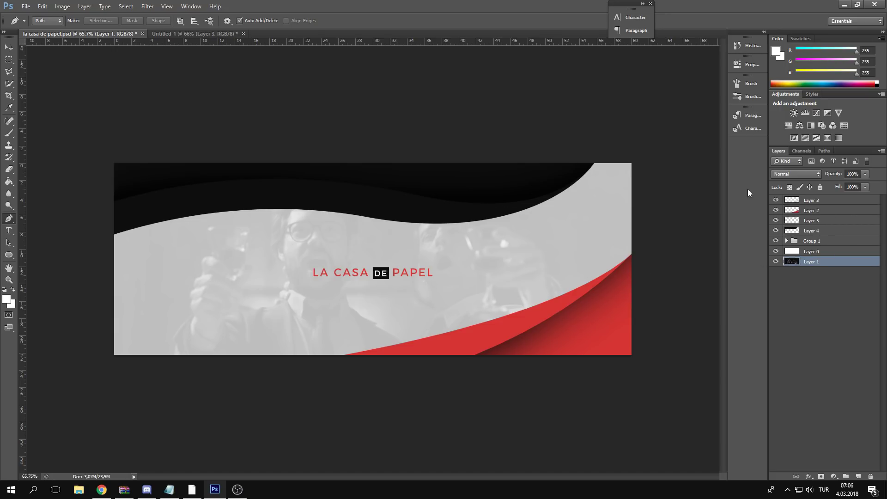
left_click(209, 32)
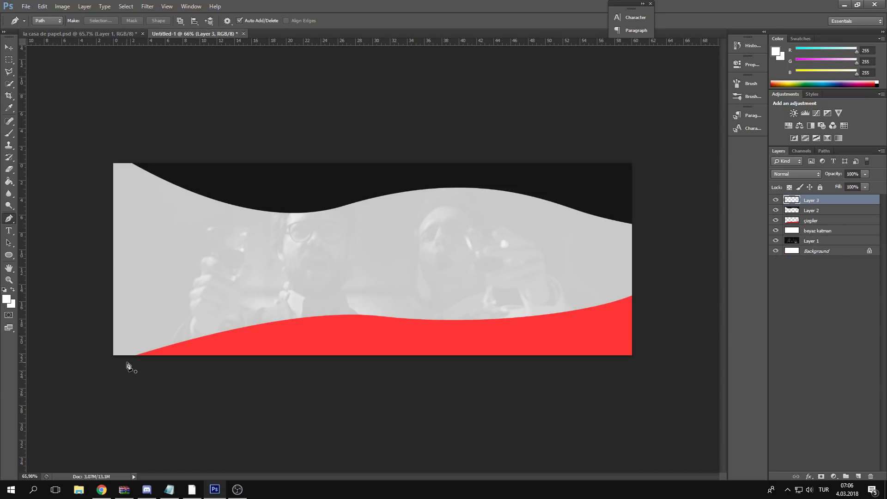
- Begin a Pen path on the new layer at the red shape's lower-left tip, curving just inside its upper edge
key("z")
left_click_drag(127, 363, 196, 384)
left_click_drag(170, 339, 267, 341)
key("p")
left_click(112, 366)
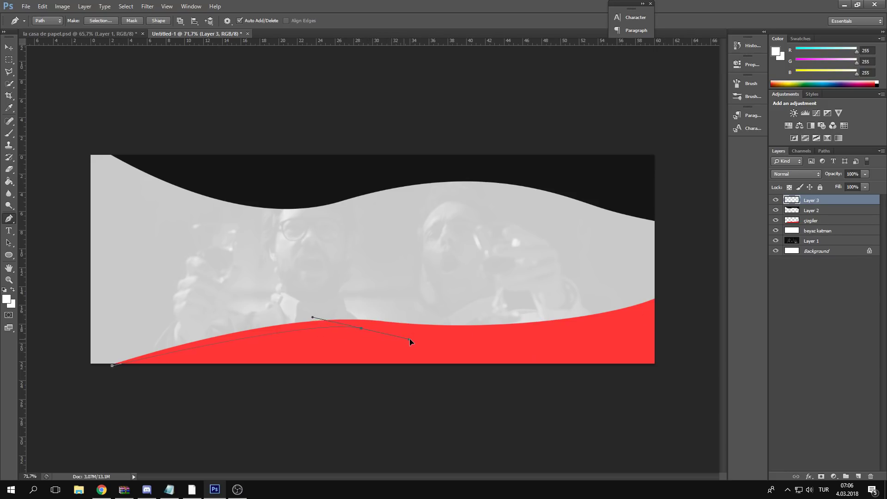
mouse_move(429, 339)
left_mouse_down()
mouse_move(452, 341)
mouse_move(424, 333)
left_mouse_up()
- Place the path's second curve point slightly below the crest of the red shape, with nearly horizontal handles
key("z")
left_click_drag(109, 362, 155, 365)
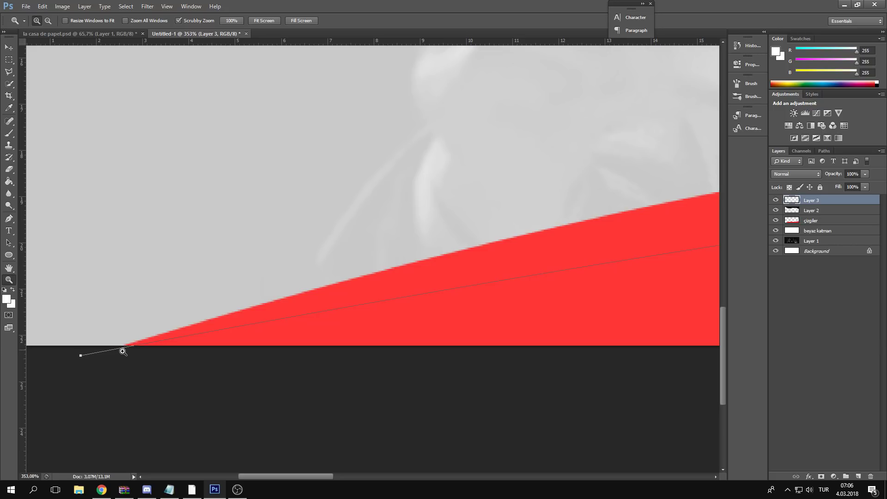
left_click_drag(265, 345, 401, 342)
key("p")
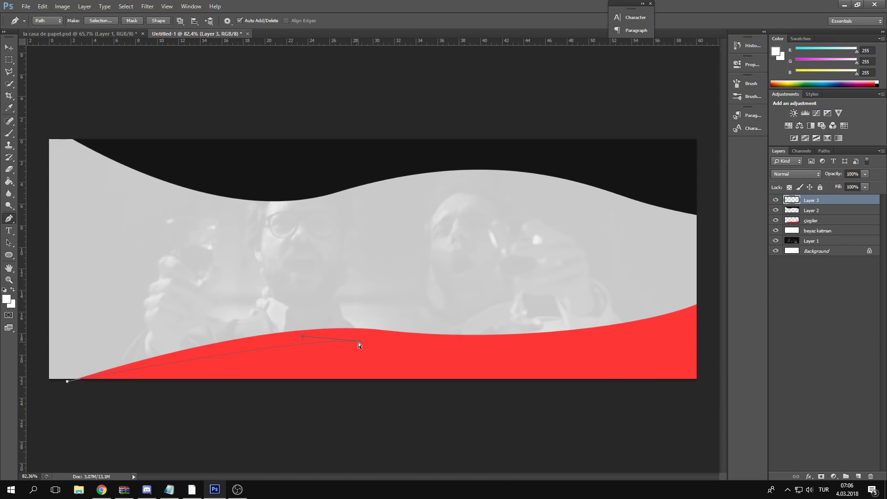
left_click_drag(358, 346, 358, 348)
key("ctrl+r")
key("h")
key("ctrl+r")
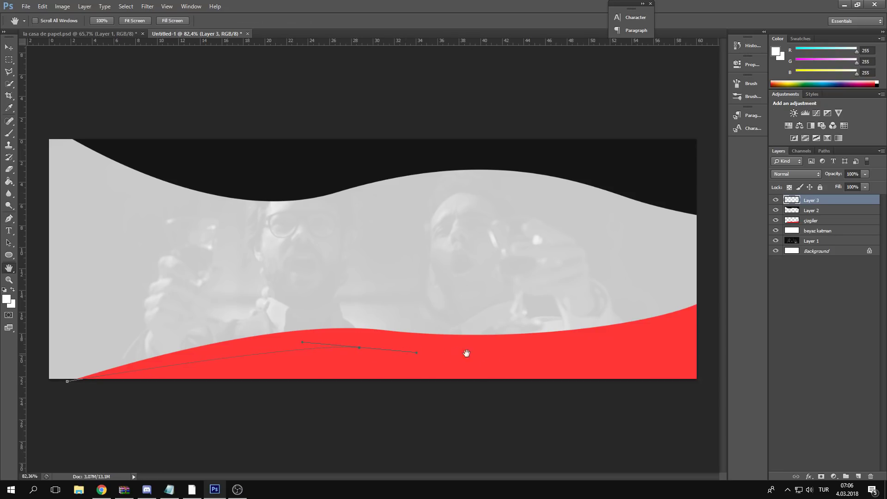
key("p")
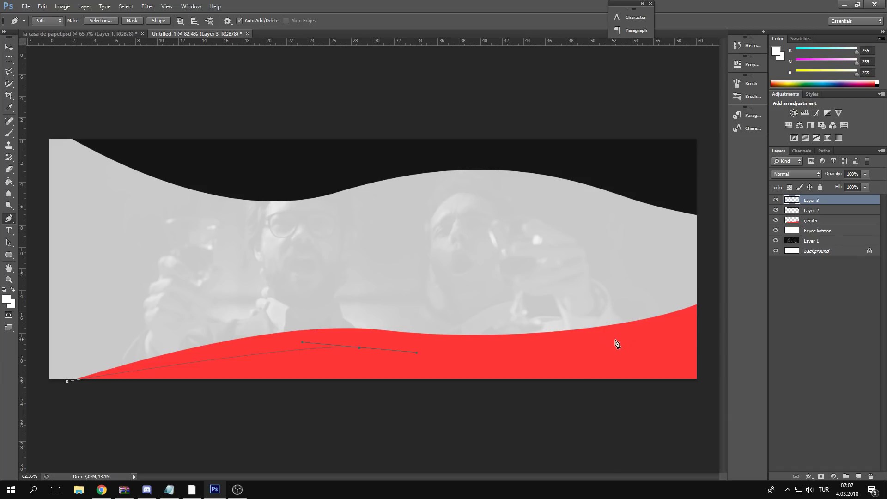
- Continue the curve past the canvas's right edge and close the path below the canvas at its starting point
left_click_drag(710, 313, 719, 290)
left_click_drag(709, 388, 701, 442)
left_click(662, 429)
left_click_drag(303, 428, 93, 406)
left_click(68, 383)
- Convert the closed path into a new anti-aliased selection with a 0-pixel feather radius
key("z")
scroll(406, 370, "down", 3)
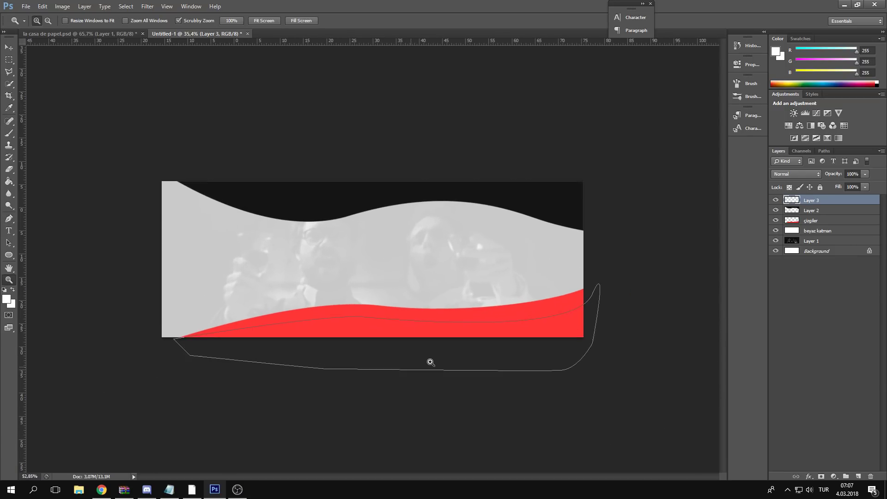
scroll(395, 340, "up", 1)
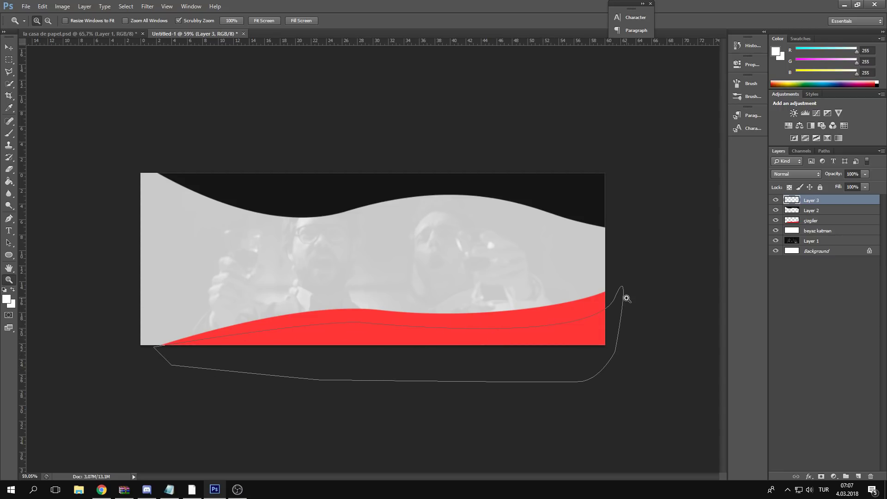
key("p")
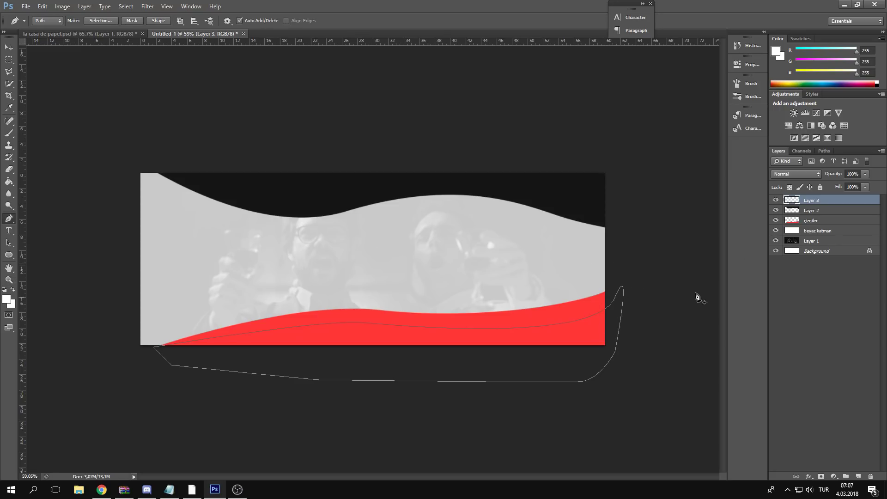
right_click(353, 335)
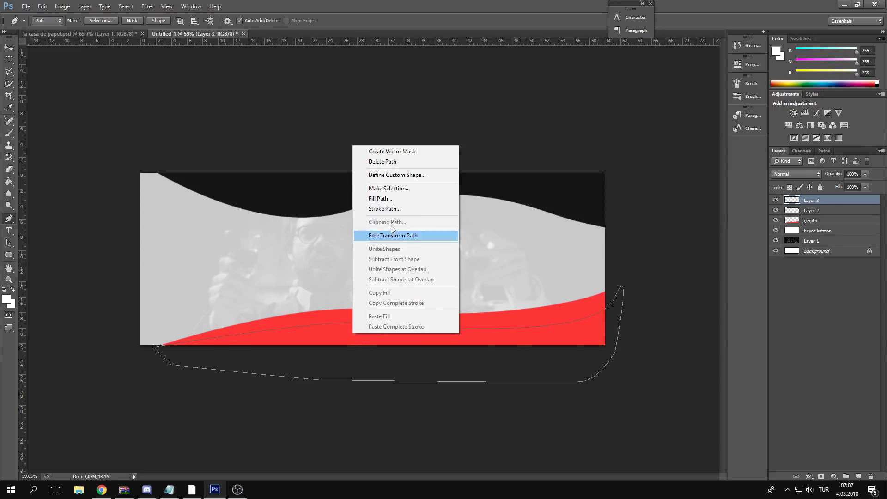
left_click(823, 250)
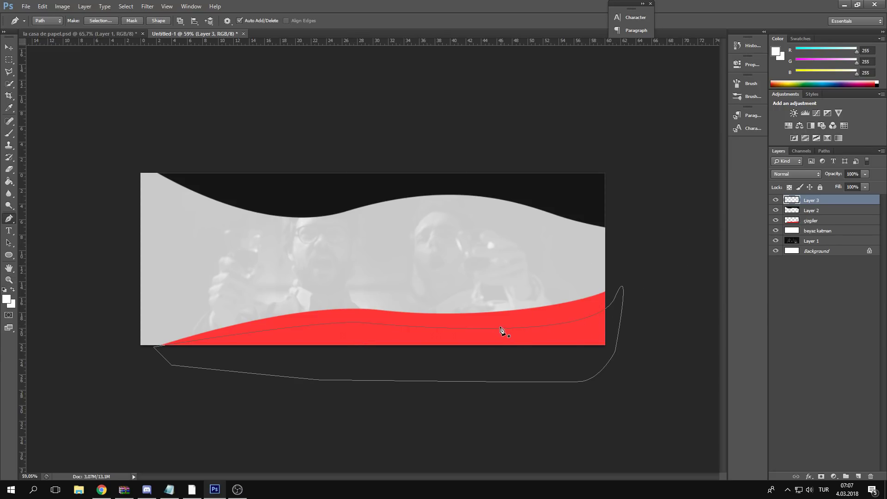
right_click(356, 336)
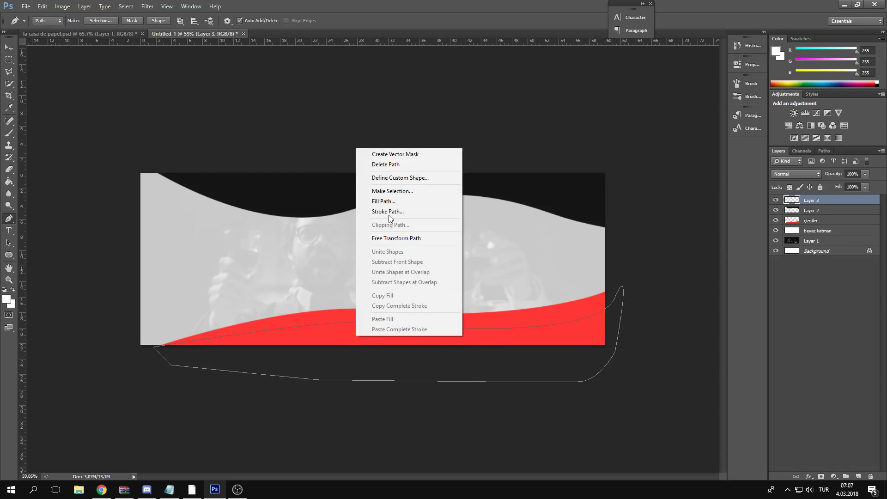
left_click(412, 193)
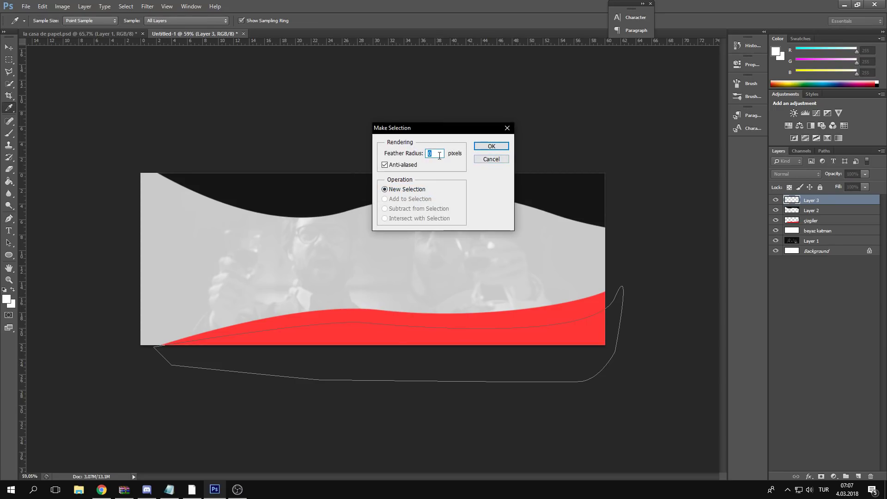
left_click(494, 146)
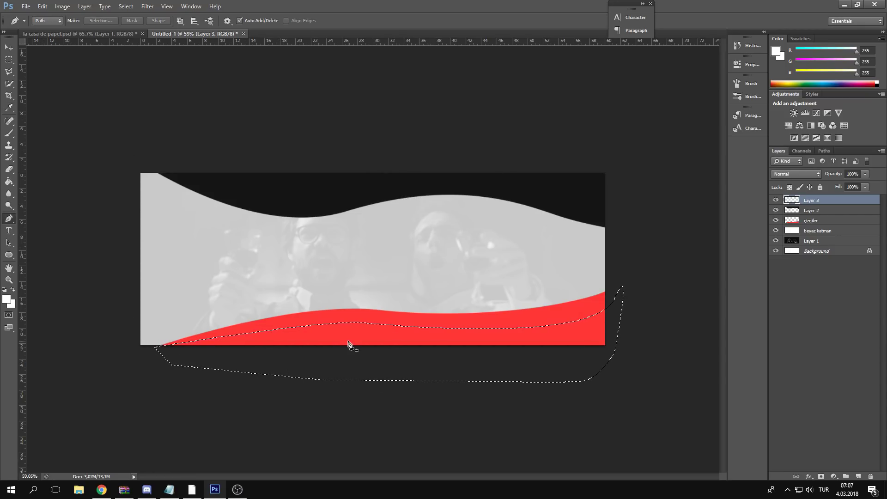
- Set up the Brush tool with a soft round tip, 267 px in size and 0% hardness
left_click(13, 132)
right_click(13, 132)
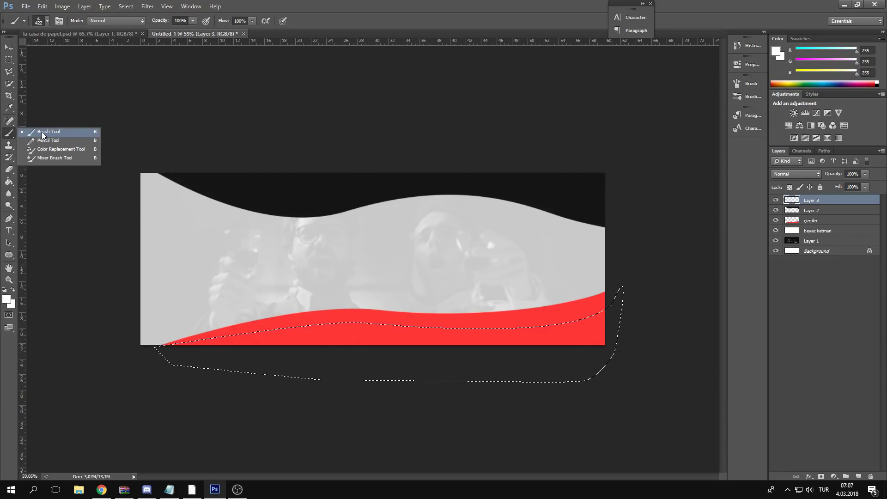
left_click(71, 133)
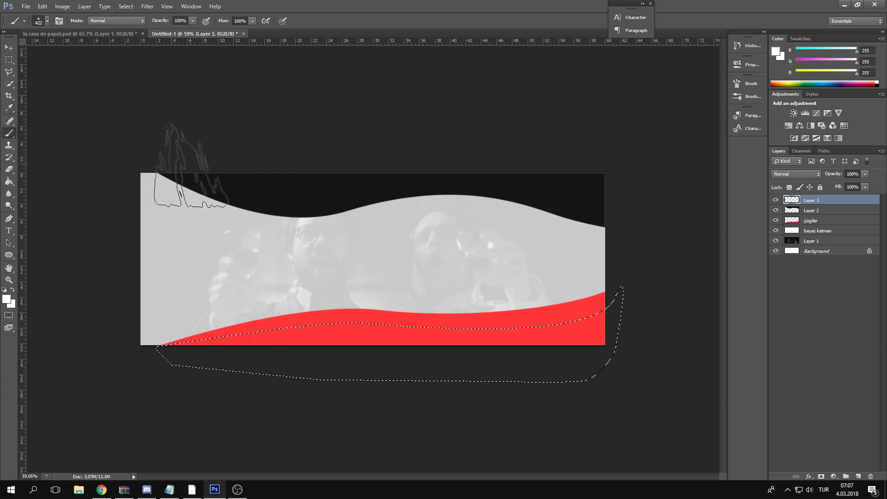
right_click(53, 85)
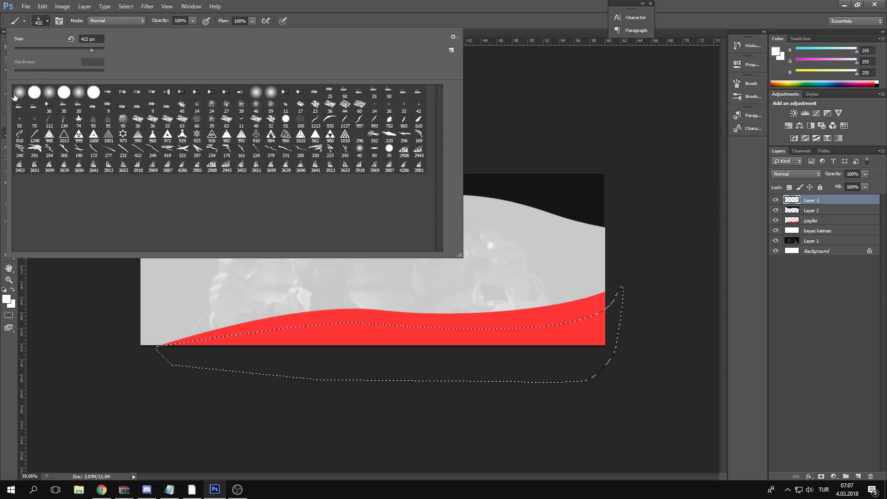
left_click(19, 94)
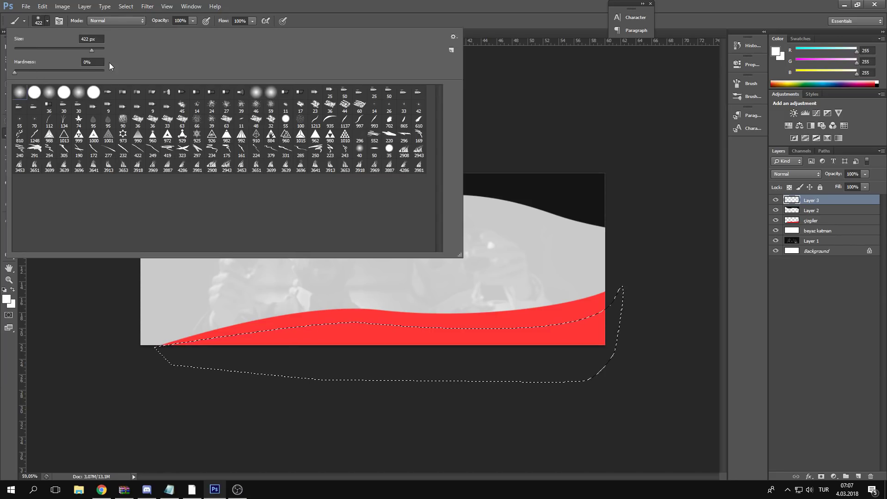
left_click_drag(89, 48, 84, 49)
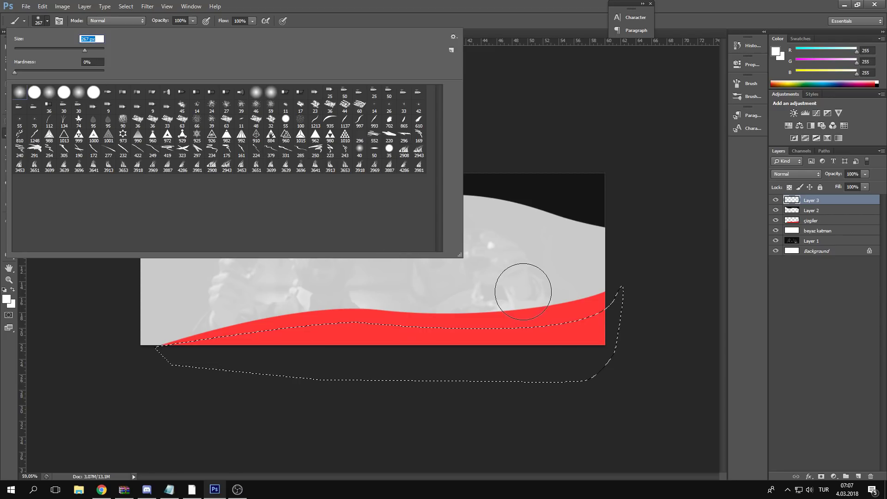
- Enlarge the soft brush to 288 px and set the foreground color to black (#000000)
left_click_drag(83, 50, 82, 50)
left_click_drag(85, 51, 85, 51)
key("Return")
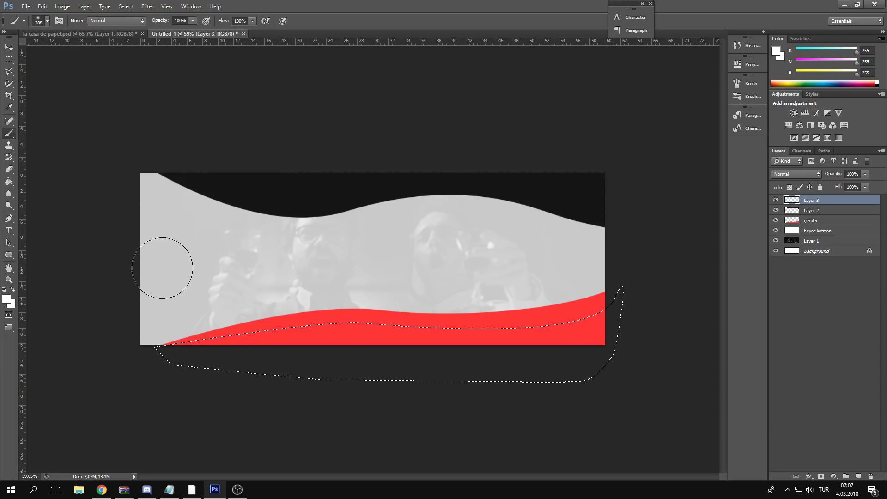
left_click(6, 299)
left_click_drag(579, 270, 525, 314)
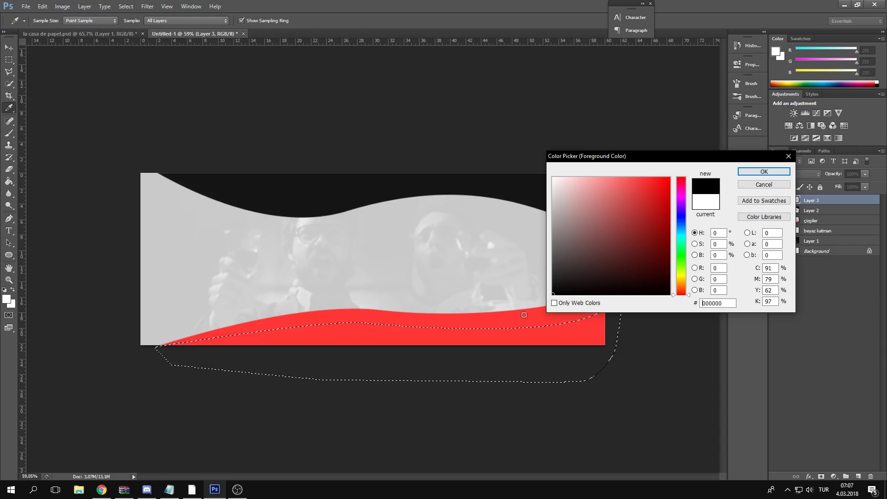
left_click(760, 172)
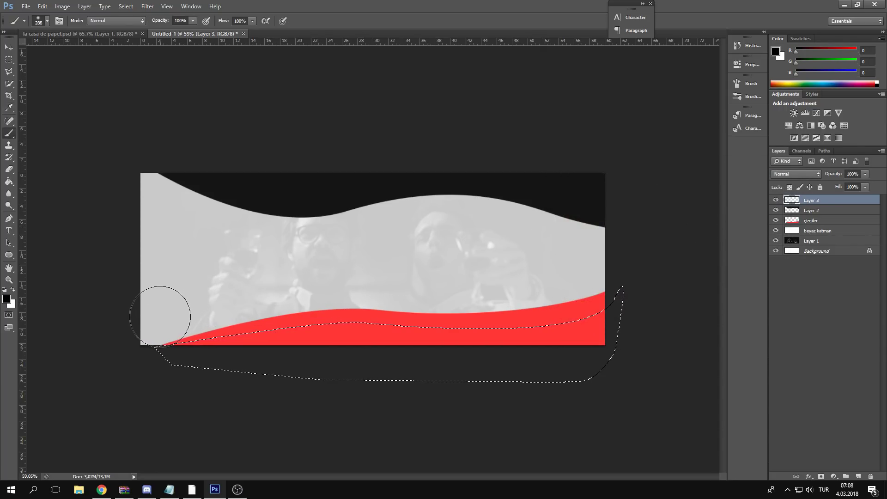
- Paint soft black shading along the selection's curved upper edge on the red shape and clear the selection
mouse_move(165, 316)
left_mouse_down()
mouse_move(294, 293)
mouse_move(314, 293)
mouse_move(277, 295)
mouse_move(536, 300)
mouse_move(607, 275)
mouse_move(598, 265)
mouse_move(545, 279)
mouse_move(448, 339)
mouse_move(407, 293)
mouse_move(361, 289)
left_mouse_up()
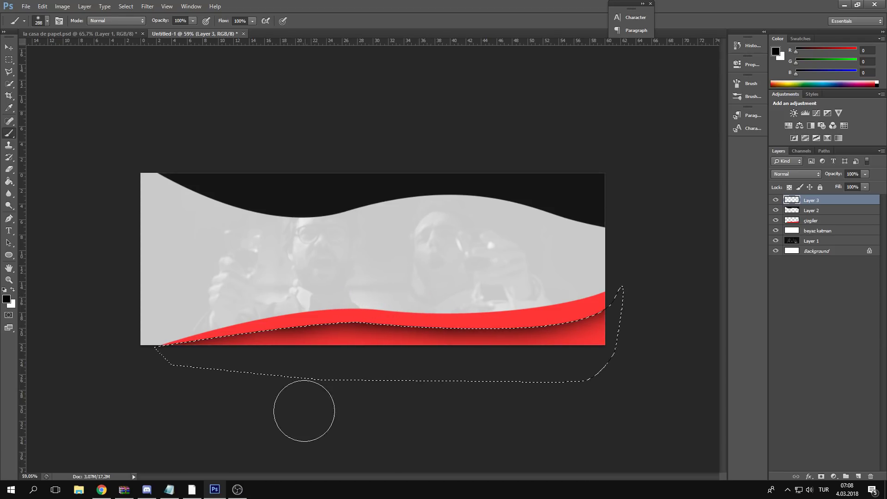
key("z")
left_click_drag(397, 417, 388, 394)
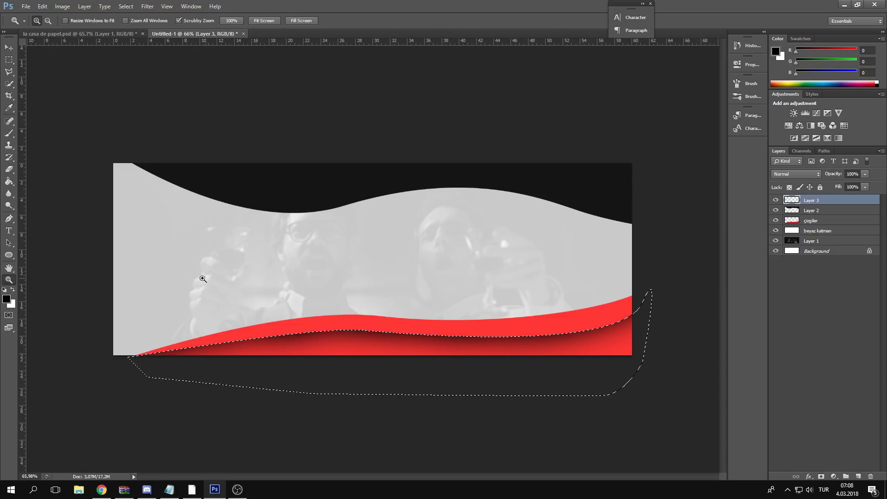
key("b")
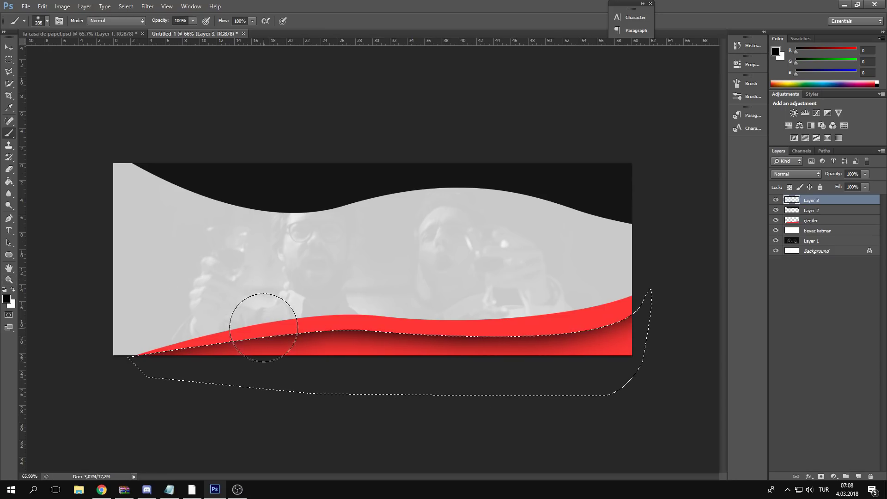
mouse_move(237, 340)
left_mouse_down()
mouse_move(538, 302)
mouse_move(326, 301)
mouse_move(28, 341)
mouse_move(519, 327)
mouse_move(546, 288)
left_mouse_up()
key("ctrl+z")
key("ctrl+d")
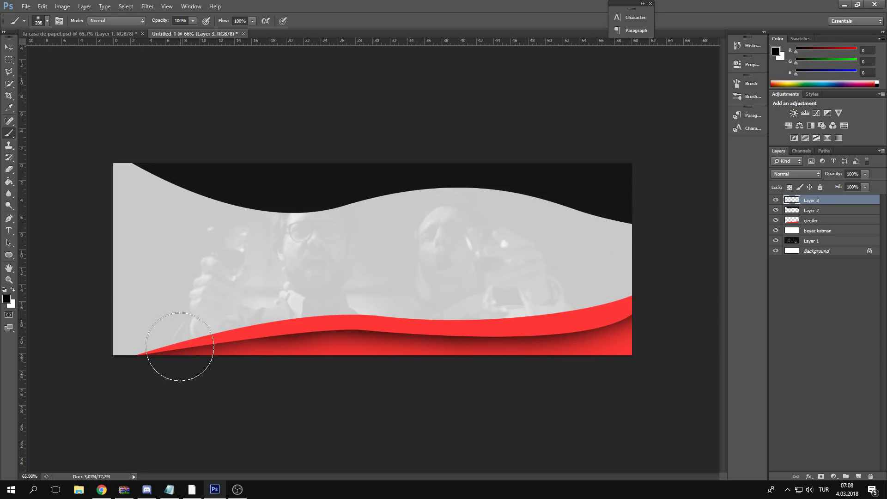
- Start a Pen path at the canvas's upper-left corner and curve it through two points inside the black shape, roughly following its wavy edge
key("z")
scroll(434, 312, "down", 3)
scroll(448, 309, "up", 3)
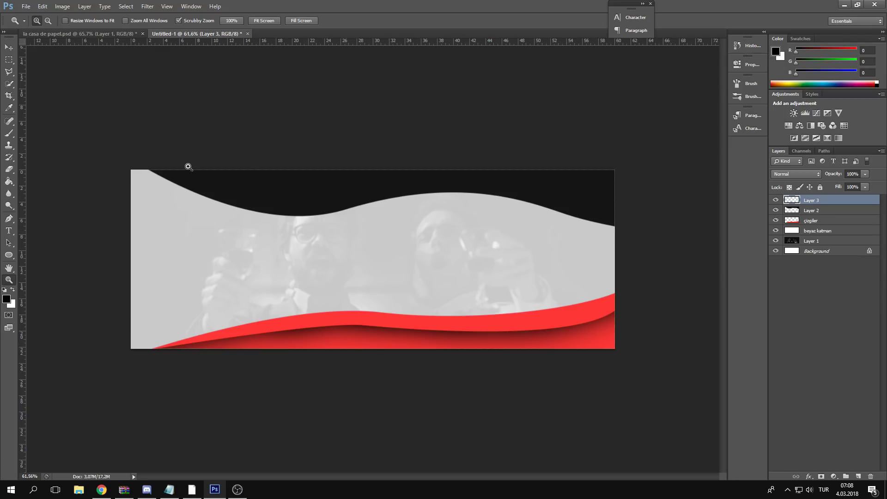
left_click(9, 219)
left_click(136, 162)
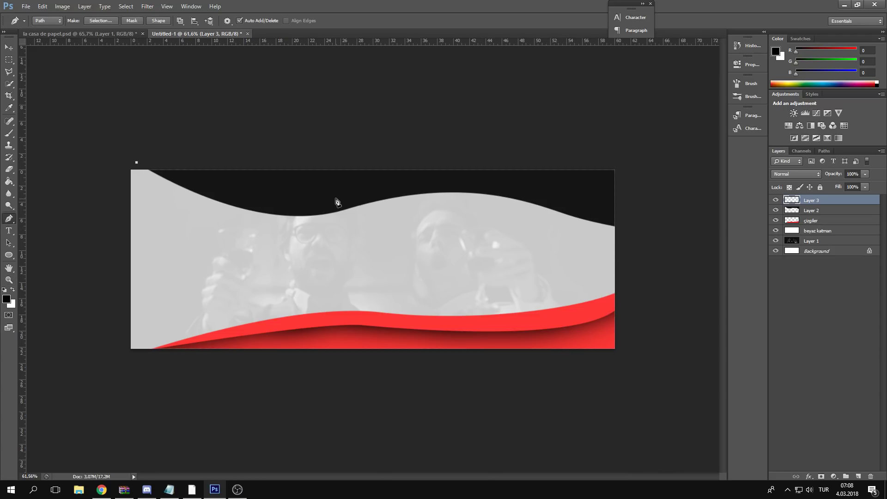
left_click_drag(322, 194, 379, 184)
left_click_drag(522, 183, 575, 204)
left_click(524, 186)
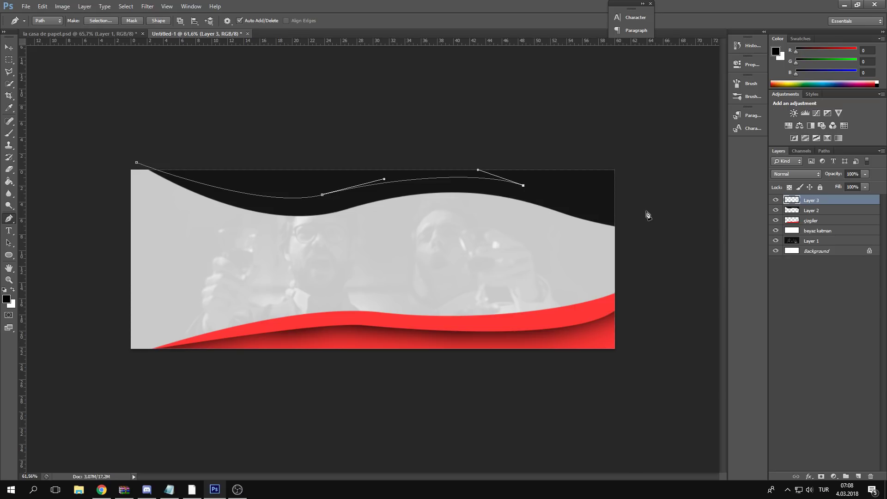
- Continue the path past the canvas's right edge, close it above the canvas, and add a new layer for the shading
left_click_drag(654, 207, 674, 195)
left_click(628, 111)
left_click(198, 95)
left_click(146, 130)
left_click(137, 164)
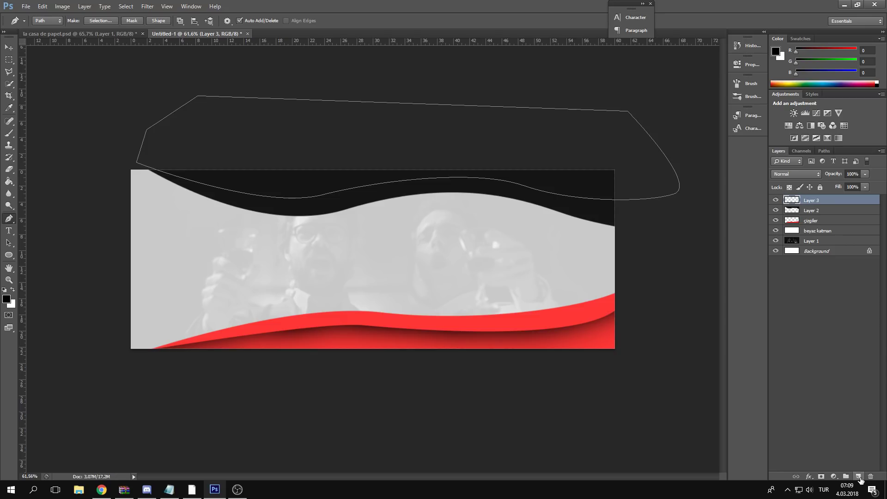
left_click(858, 476)
right_click(574, 189)
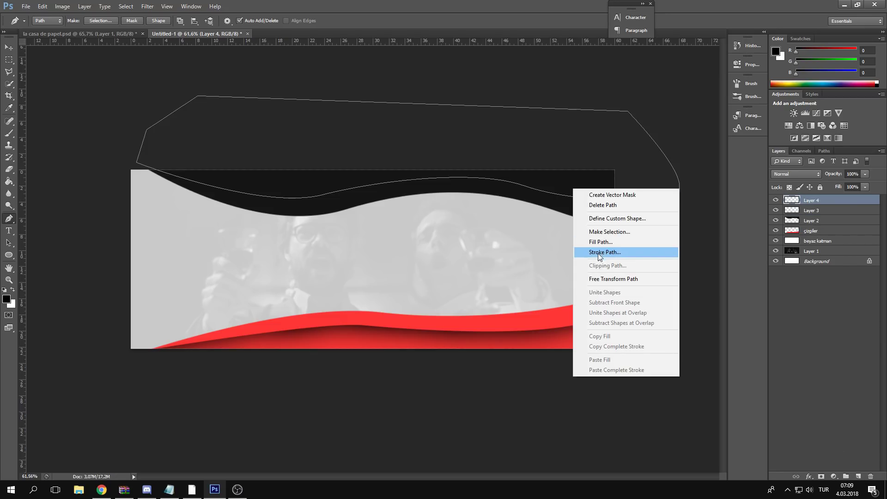
left_click(600, 242)
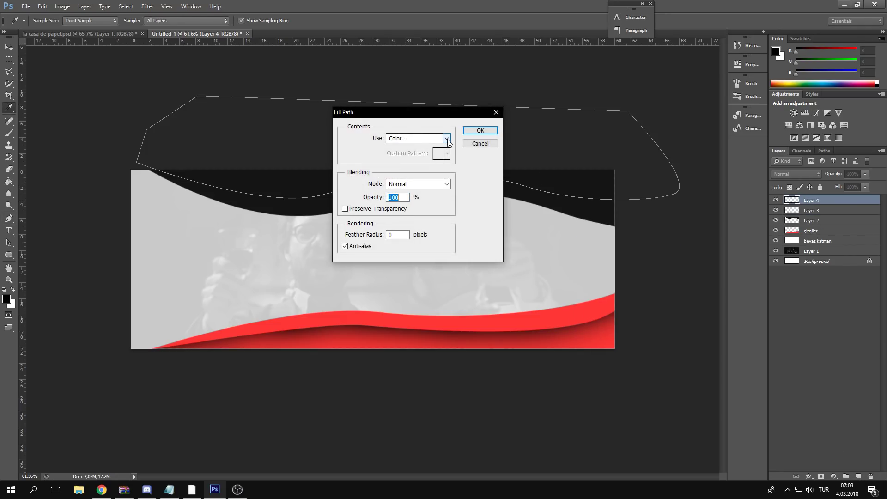
left_click(479, 143)
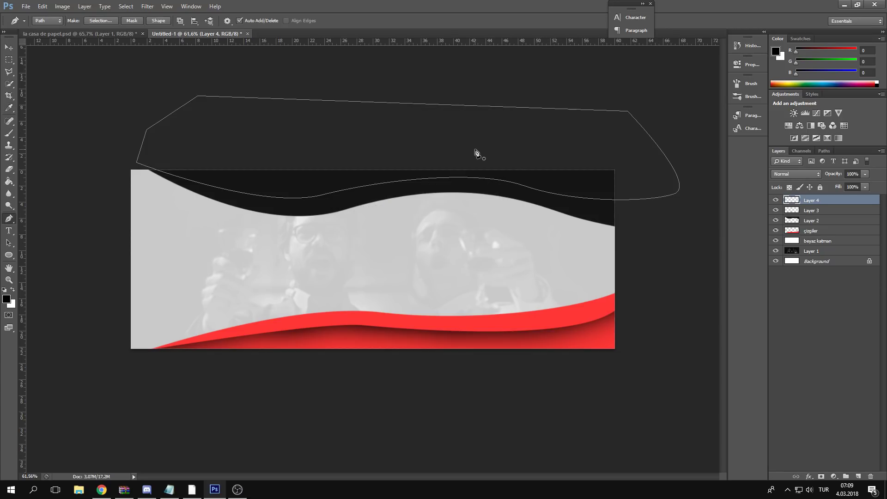
- Convert the closed path over the black shape into a new anti-aliased selection with a 0-pixel feather radius
right_click(570, 180)
left_click(594, 223)
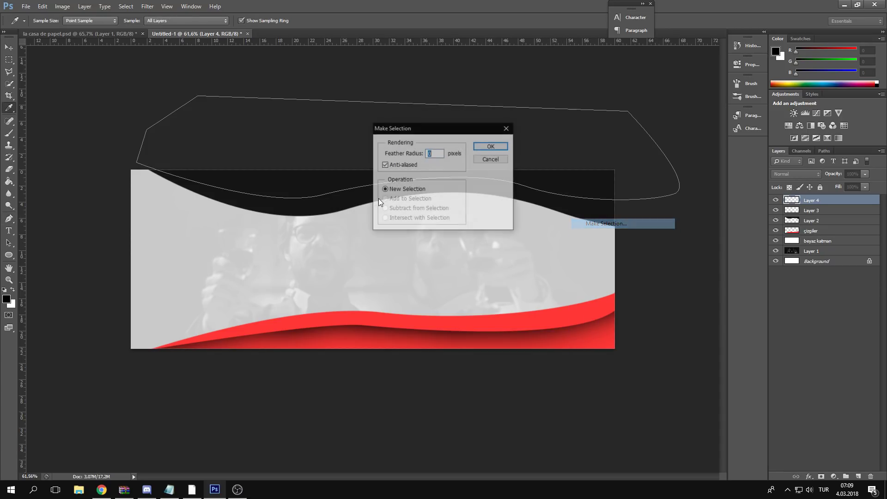
left_click(491, 146)
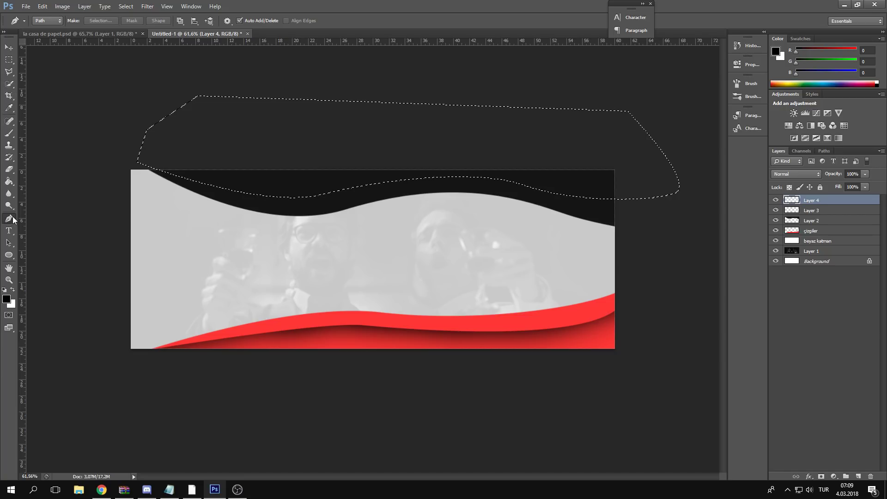
- Brush soft black shading along the selection's wavy lower edge on the black shape and clear the selection
left_click(13, 133)
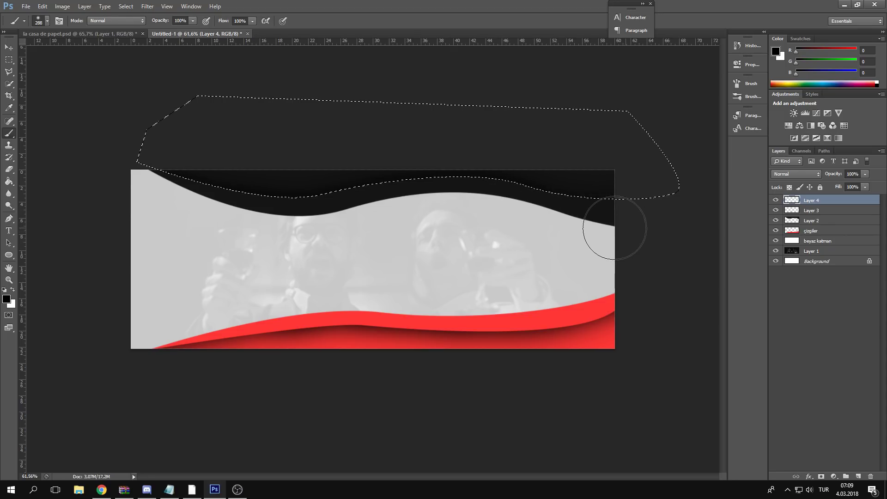
key("ctrl+d")
key("z")
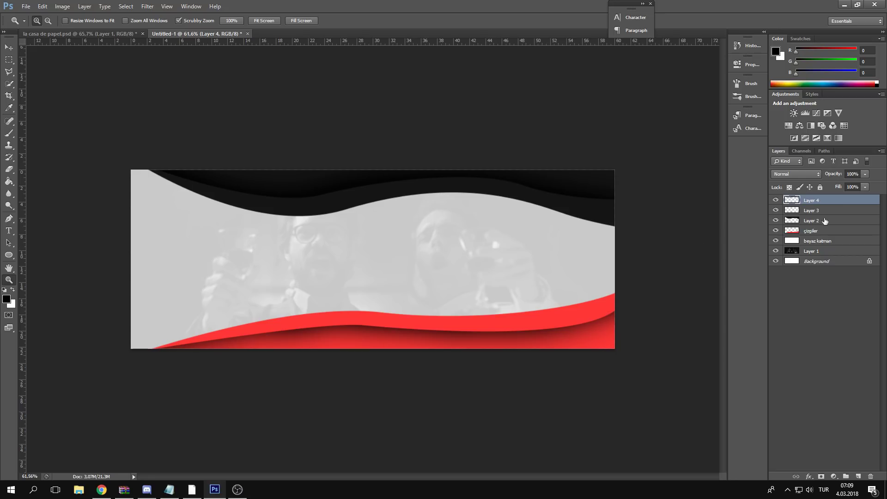
- Set the opacity of the black shape's shading layer (Layer 4) to 57%
left_click_drag(251, 186, 261, 203)
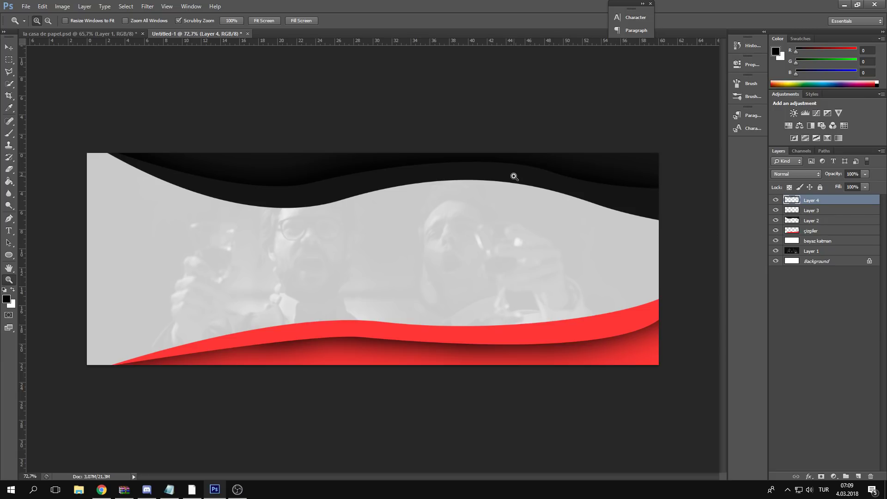
left_click_drag(837, 176, 828, 175)
left_click_drag(834, 174, 831, 174)
- Add the text HYDRA near the middle of the banner and set it in the Montserrat font
left_click(9, 231)
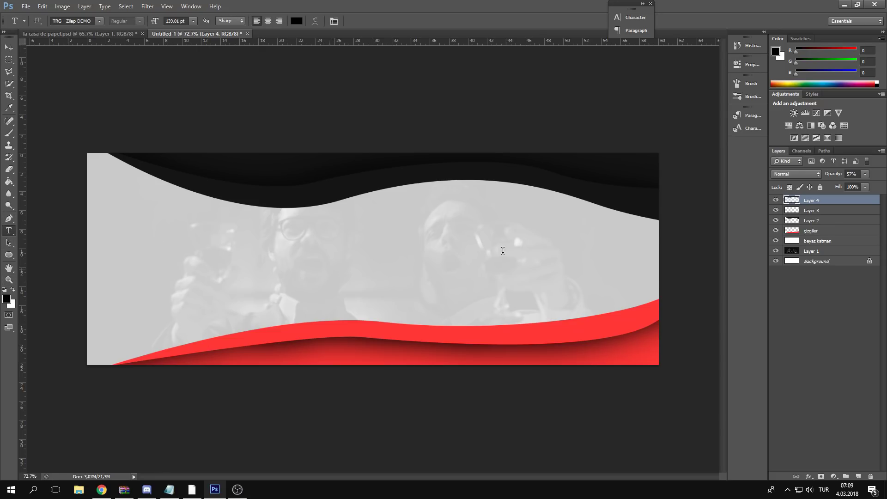
left_click(328, 267)
type("HYDRA")
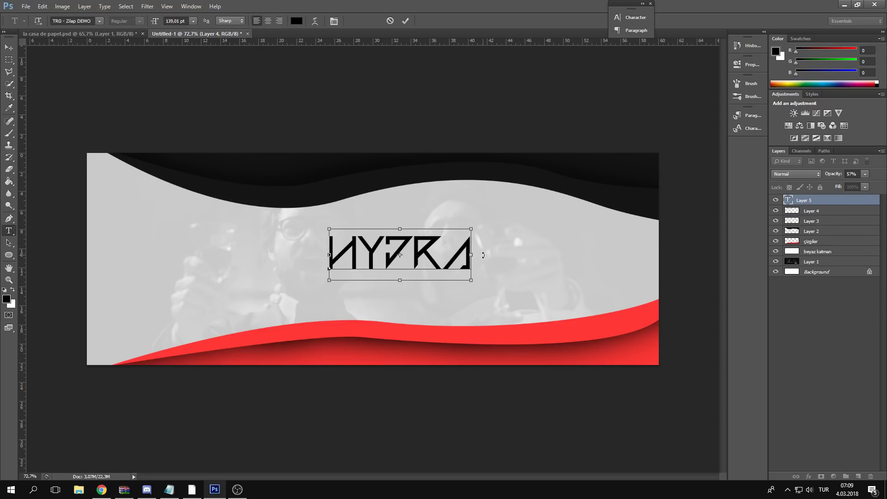
key("ctrl+a")
left_click(81, 22)
type("Montserrat")
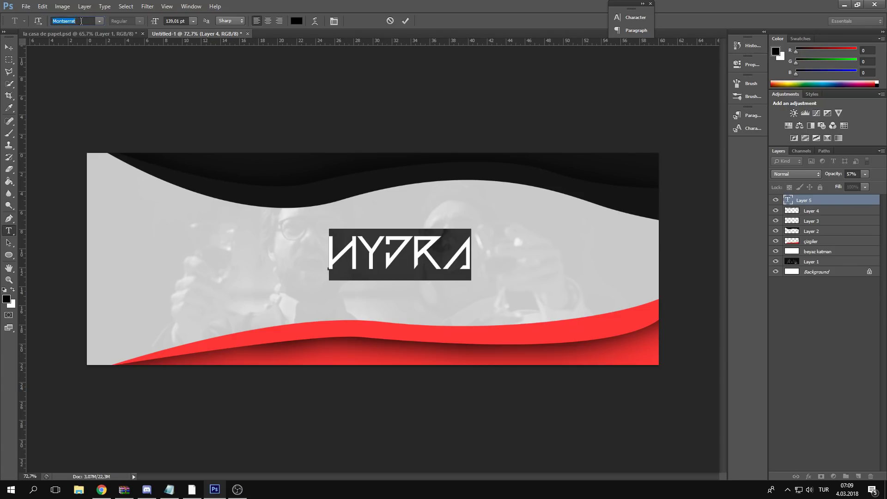
key("Return")
type("HYDRA")
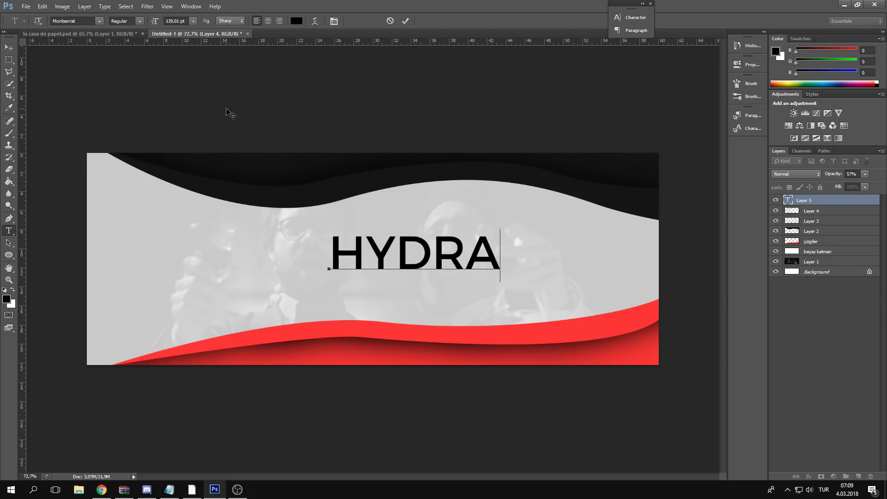
- Try other fonts such as Arial on the HYDRA text and return it to Montserrat
key("ctrl+a")
left_click(81, 21)
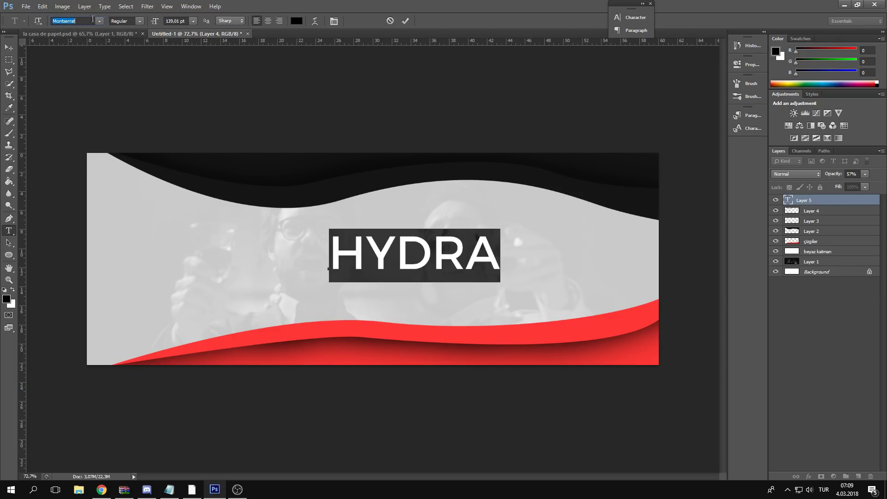
type("Arcade Normal")
left_click(78, 21)
left_click(77, 20)
left_click(78, 20)
type("Arial")
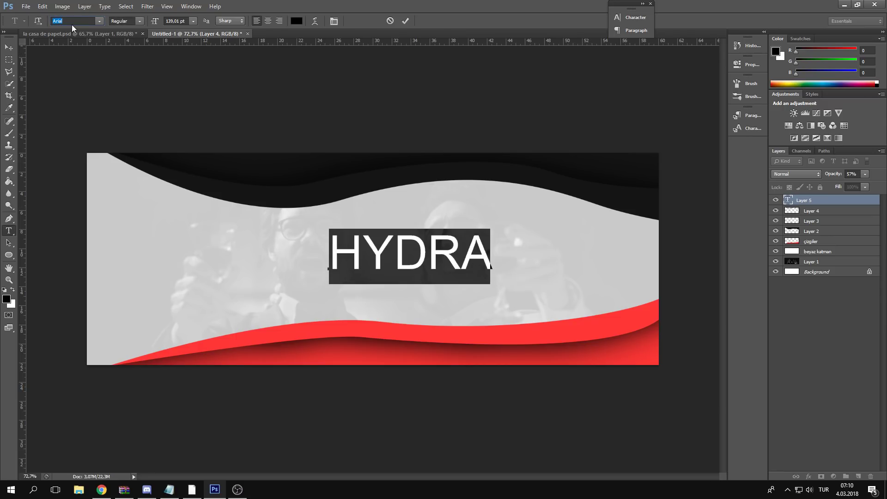
type("Montserrat")
- Set the HYDRA text to the Light weight at a size of 80.01 pt
left_click(139, 21)
left_click(136, 49)
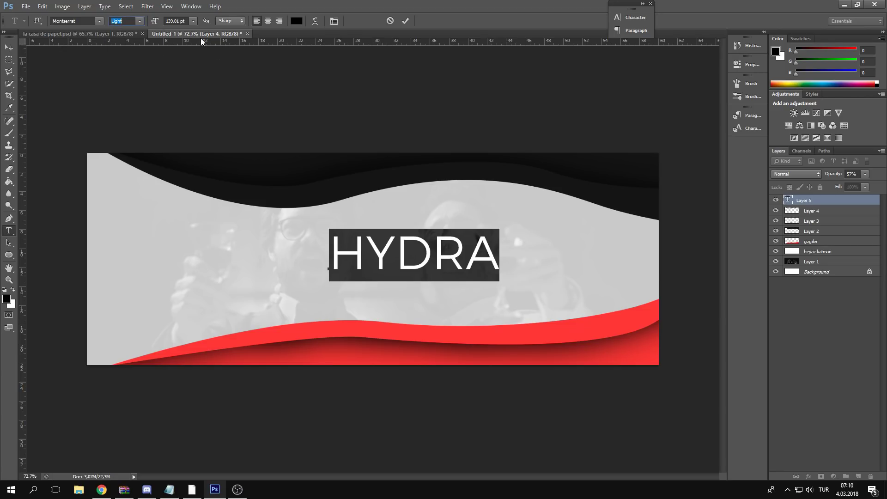
left_click_drag(157, 23, 131, 23)
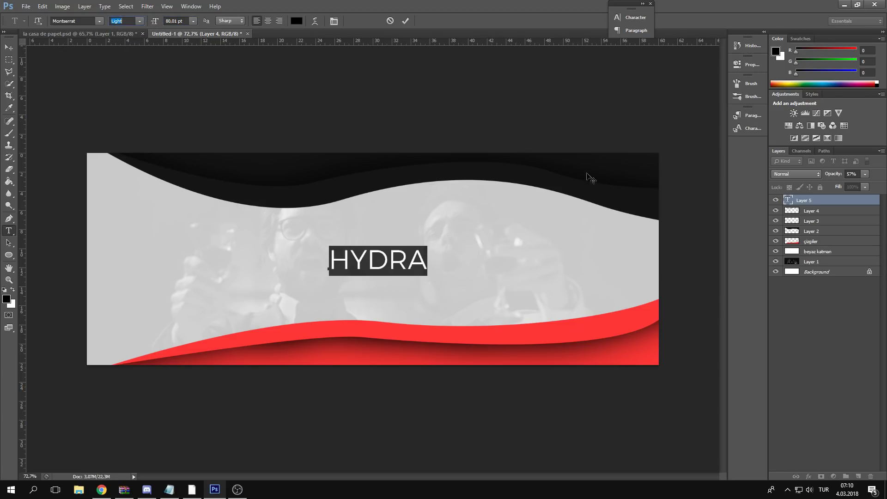
left_click(746, 115)
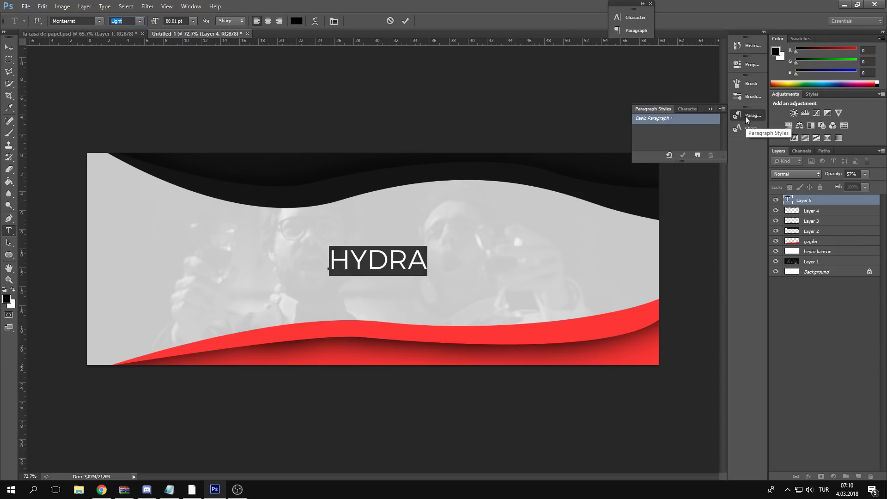
left_click(746, 116)
left_click(630, 17)
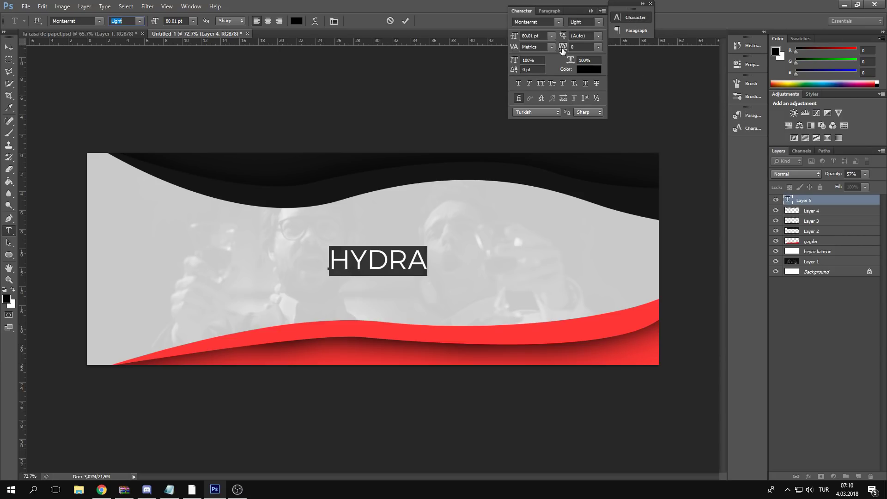
left_click(623, 20)
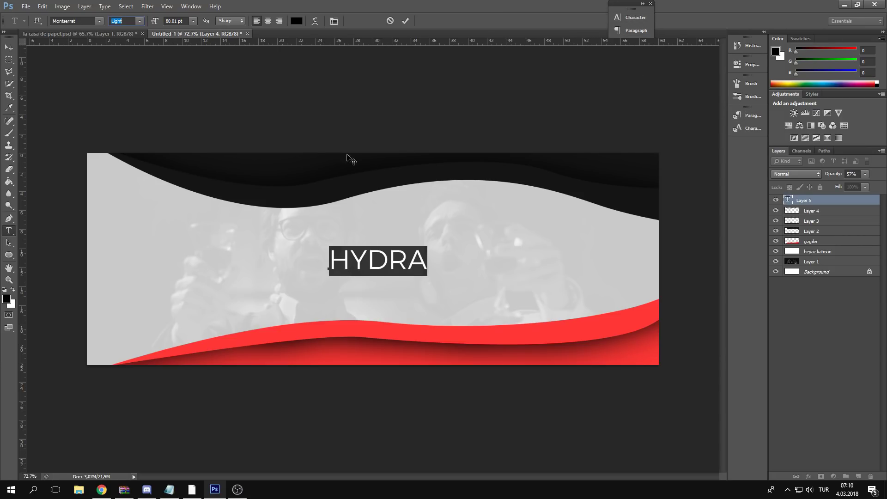
- Reduce the HYDRA text to 41.01 pt and set its weight to Regular
left_click_drag(160, 19, 91, 28)
left_click(140, 21)
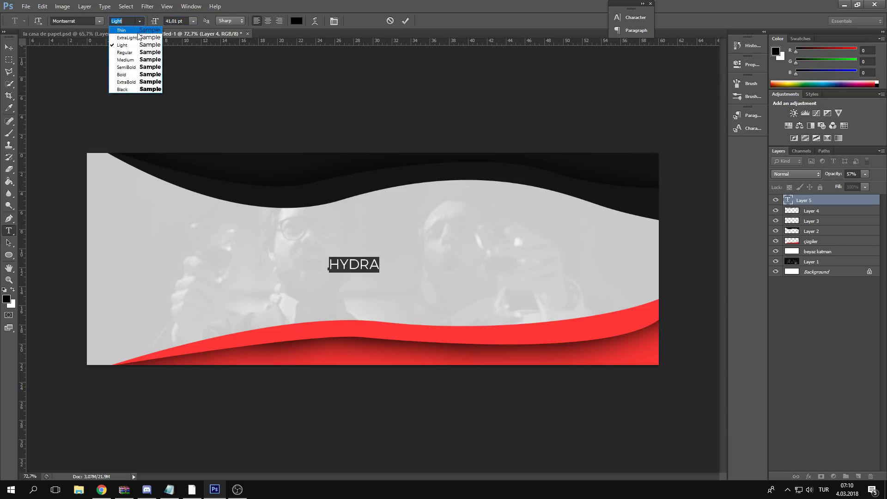
left_click(121, 52)
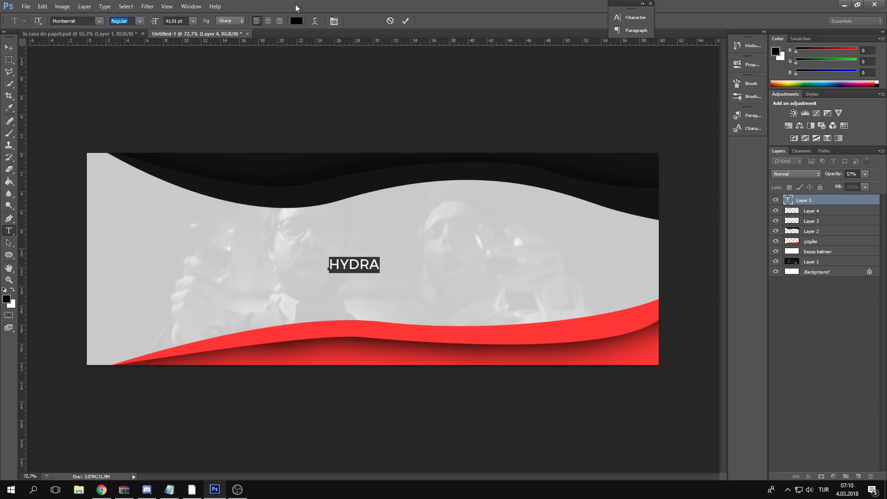
- Increase the letter spacing of the HYDRA text by setting its tracking to 440
left_click(628, 17)
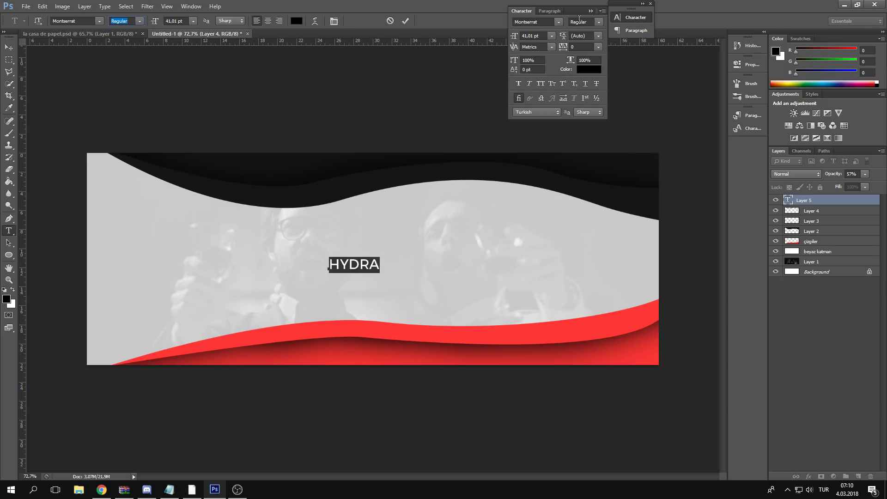
left_click(627, 7)
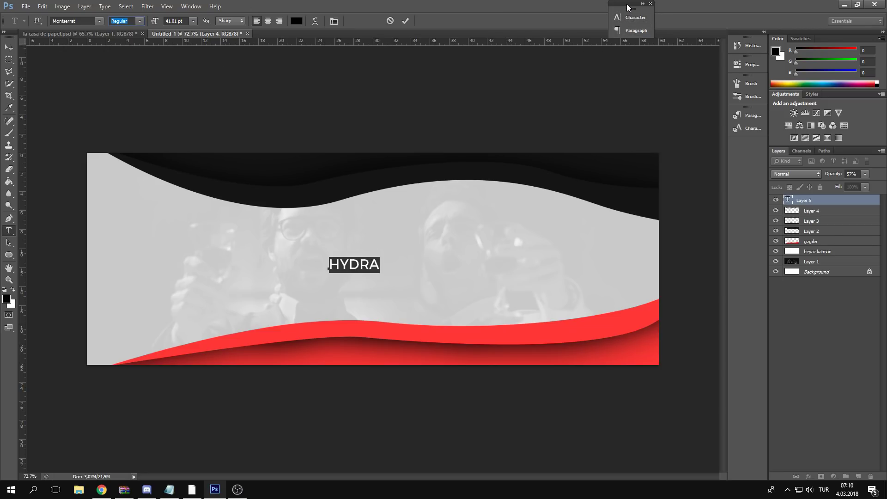
left_click(191, 7)
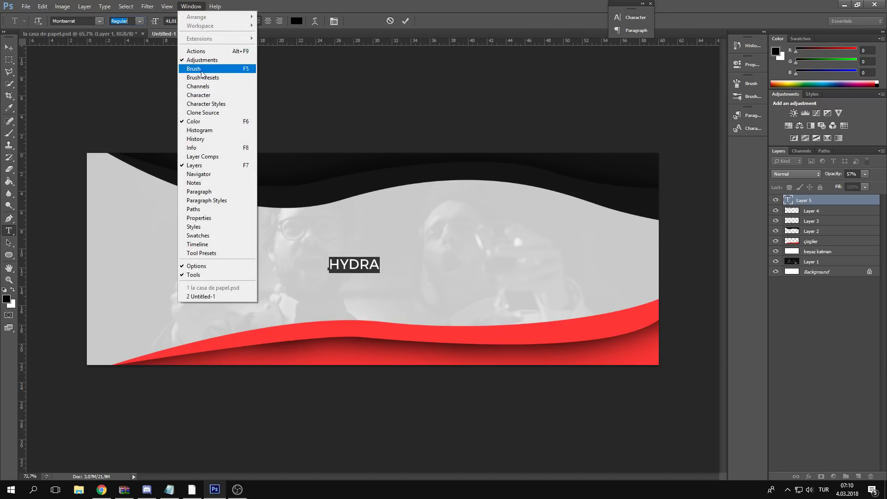
left_click(219, 95)
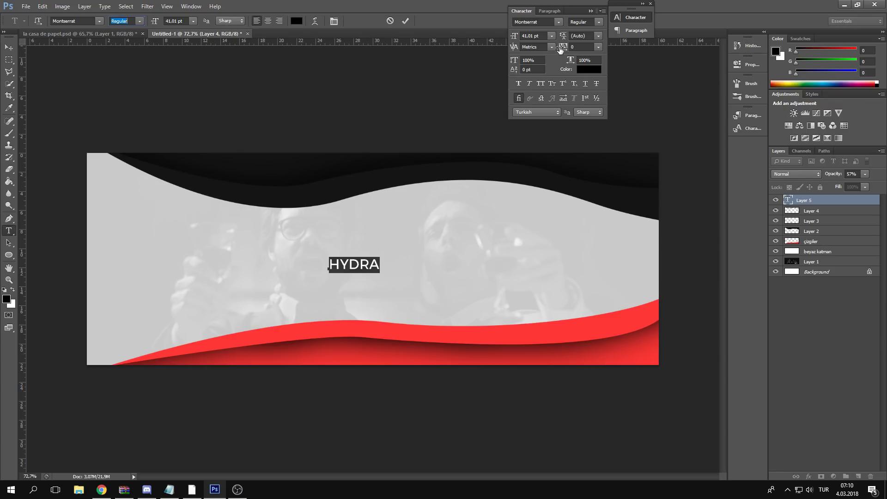
left_click_drag(562, 50, 572, 49)
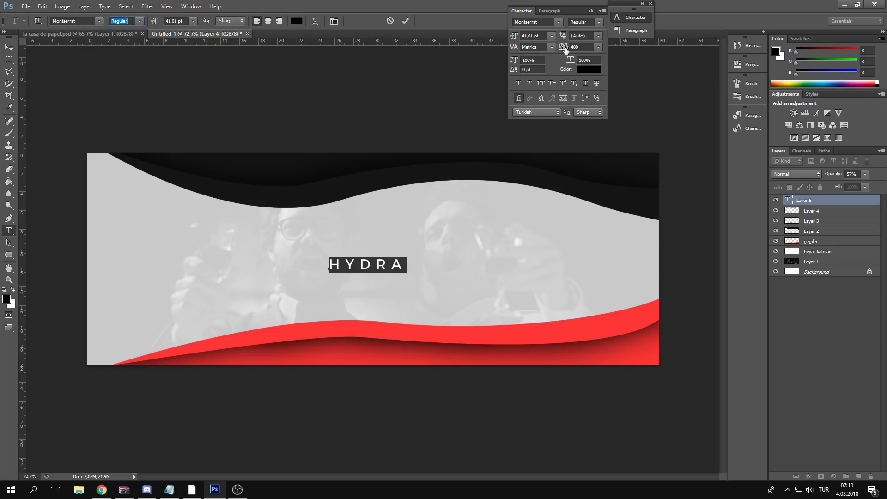
left_click_drag(565, 50, 568, 50)
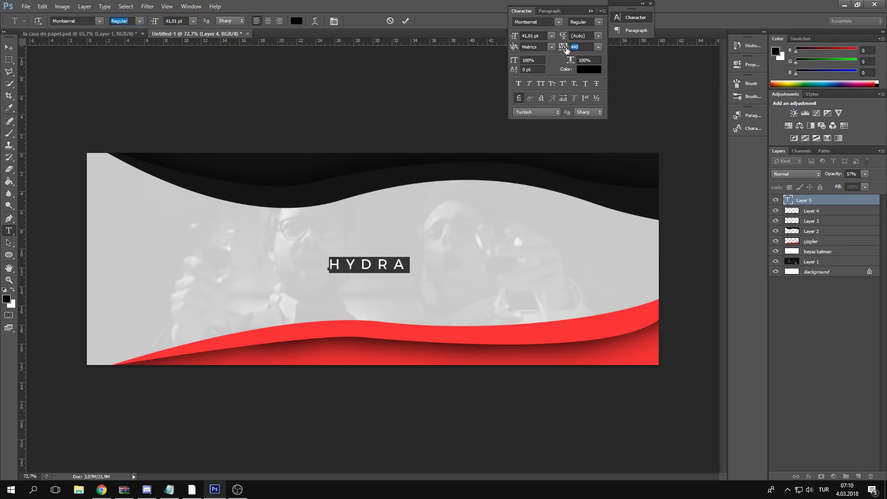
- Move the HYDRA text to the middle of the banner and nudge it slightly up
left_click(8, 50)
left_click_drag(405, 278, 377, 271)
key("z")
key("v")
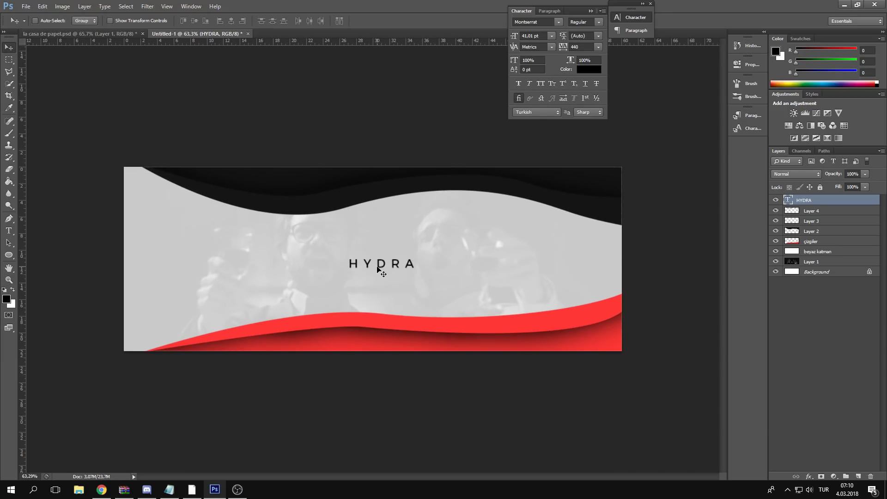
key("Up")
key("Up")
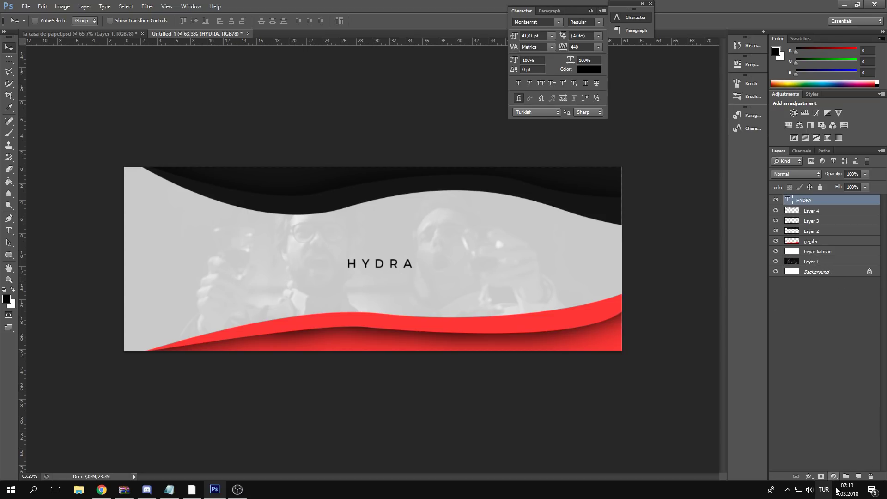
- Add a new layer above the HYDRA text and fill it completely with black
left_click(857, 476)
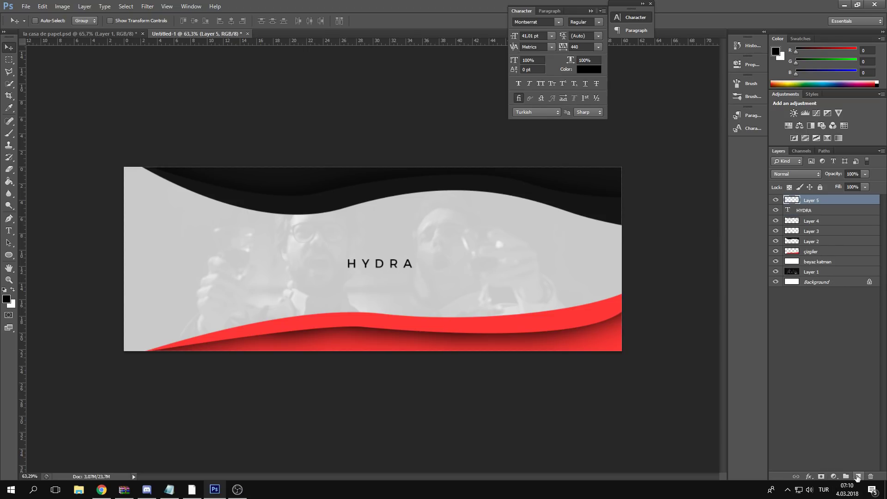
left_click(196, 236)
left_click(454, 180)
left_click(12, 185)
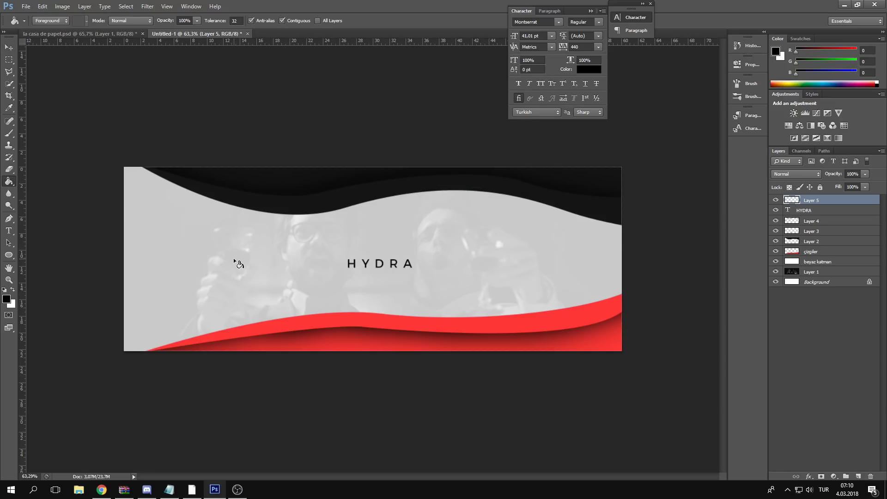
left_click(274, 263)
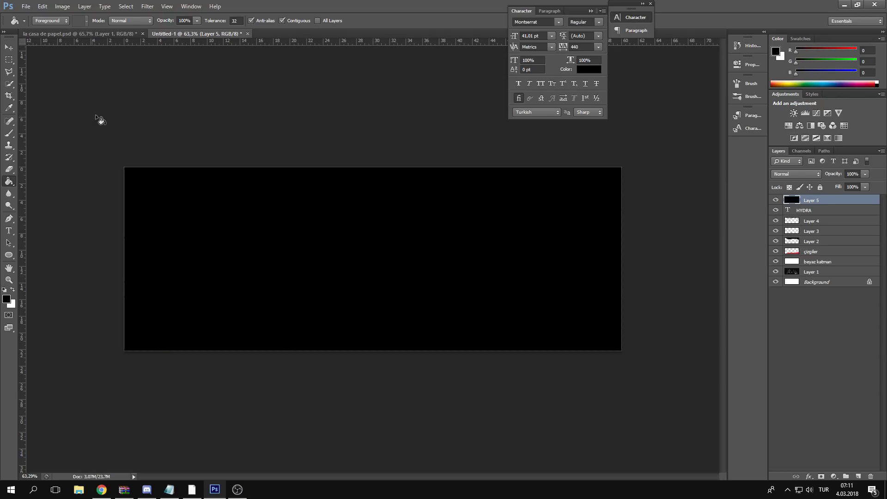
key("ctrl+z")
key("ctrl+z")
left_click(9, 47)
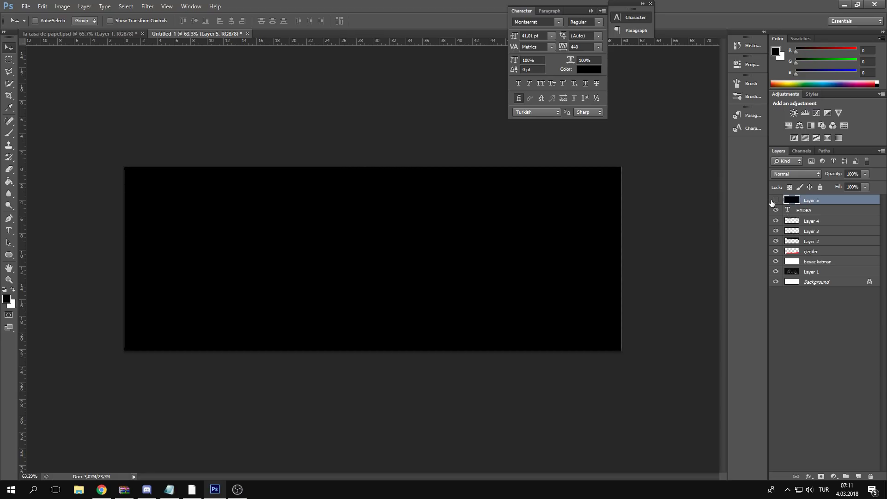
- Use the black layer's transform bounds to place vertical and horizontal guides through the canvas centre, then delete that layer
key("ctrl+t")
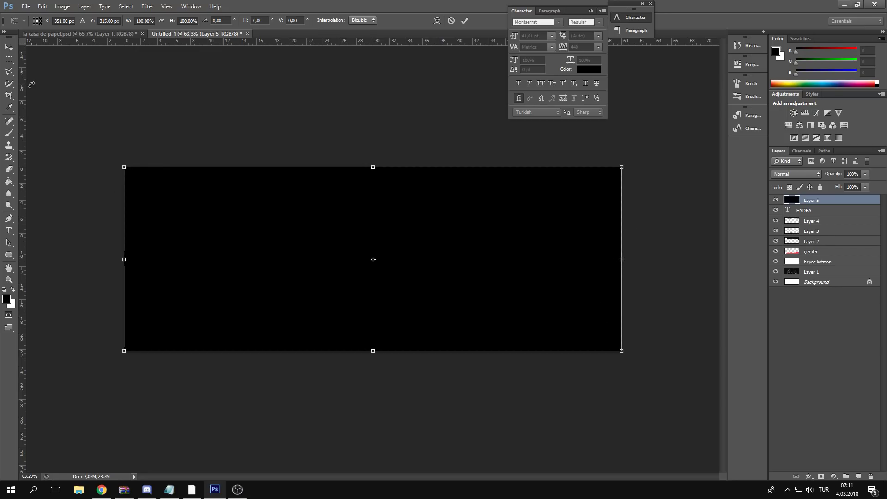
key("ctrl+r")
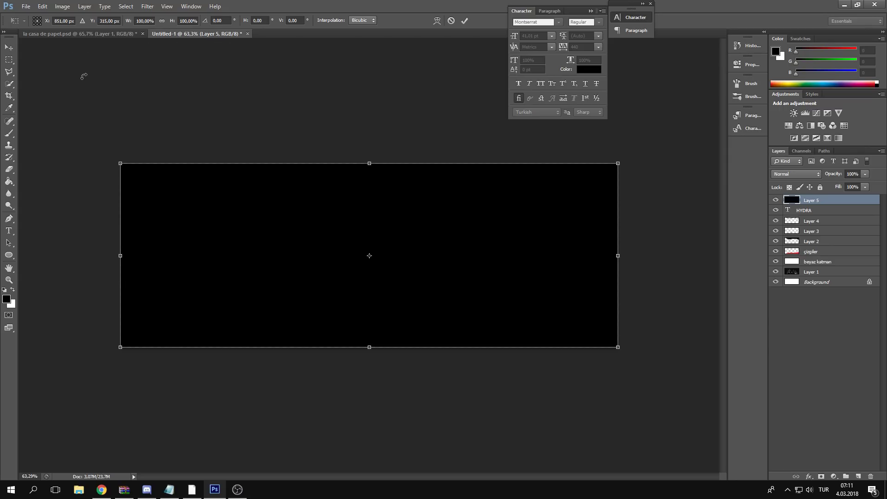
key("ctrl+r")
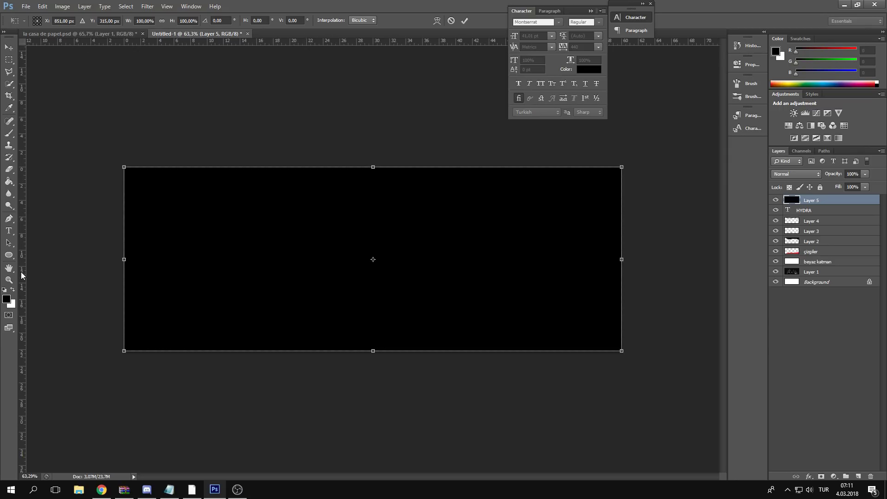
left_click_drag(21, 191, 374, 184)
key("Escape")
left_click_drag(305, 45, 298, 258)
key("Escape")
key("ctrl+semicolon")
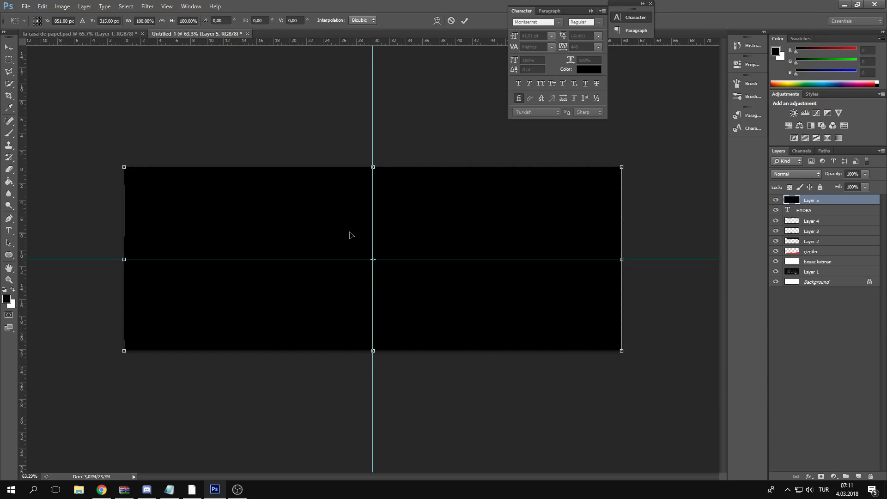
key("Return")
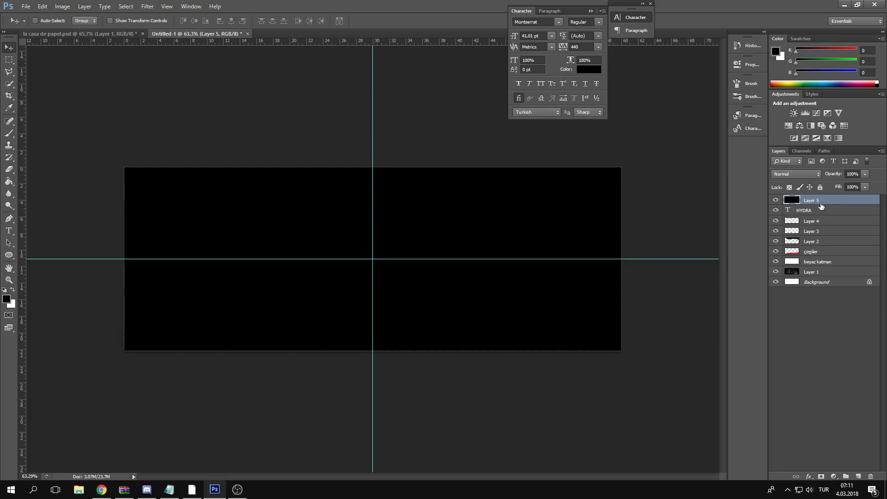
key("Delete")
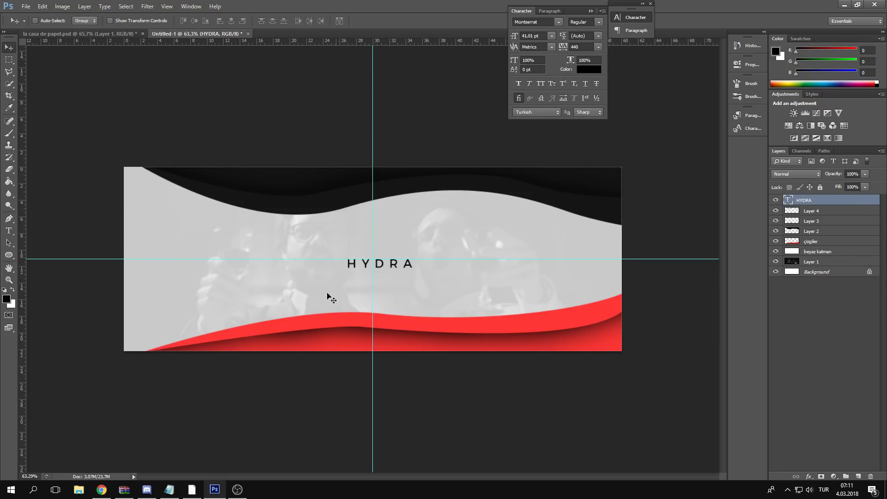
- Centre the HYDRA text on the crossing of the two guides and hide the guides
key("z")
left_click_drag(360, 255, 370, 255)
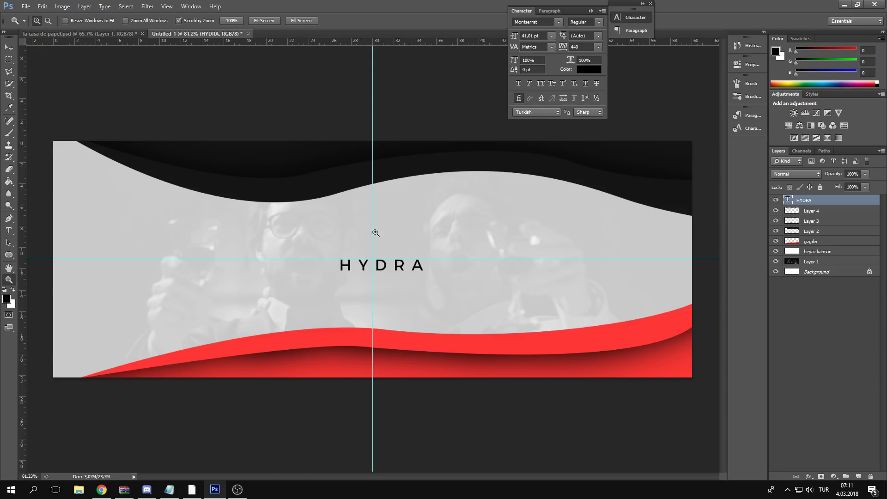
key("v")
left_click_drag(428, 281, 418, 276)
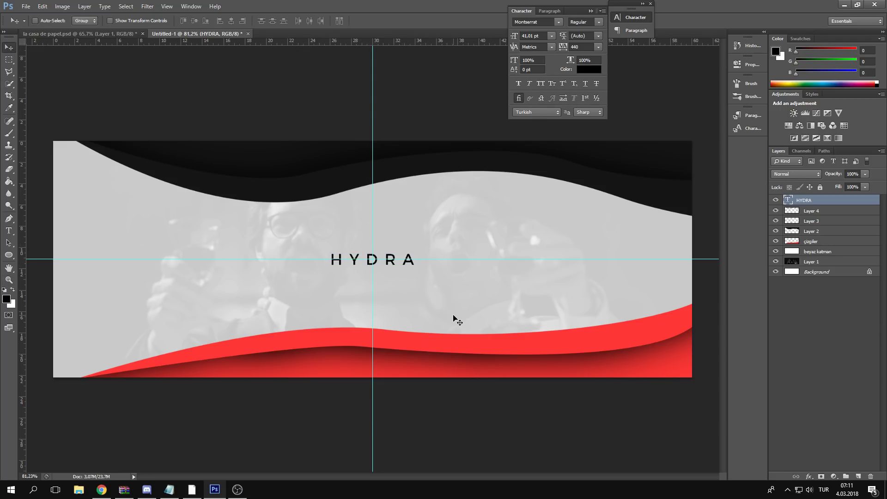
left_click_drag(454, 319, 454, 318)
key("z")
left_click_drag(431, 275, 419, 298)
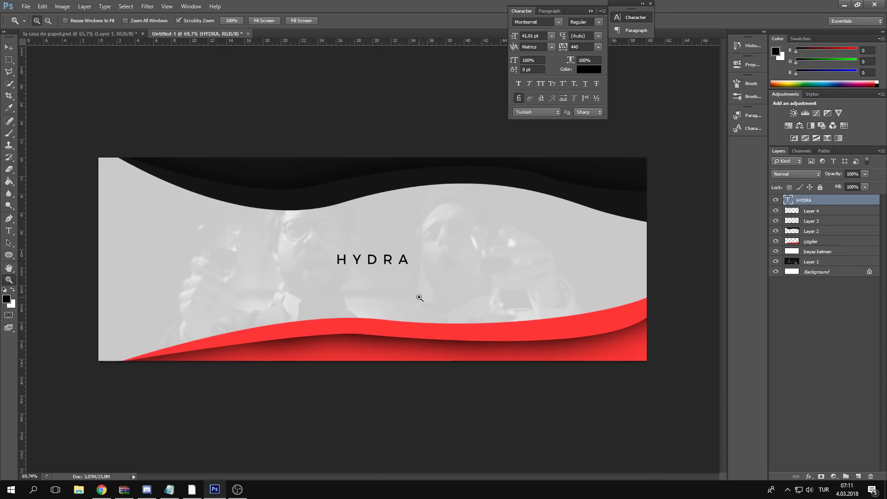
- Nudge the HYDRA text slightly down from the banner's centre
key("v")
key("Down")
key("Down")
key("Down")
key("Down")
key("Down")
key("Down")
key("Down")
key("Down")
key("Down")
key("Down")
key("Down")
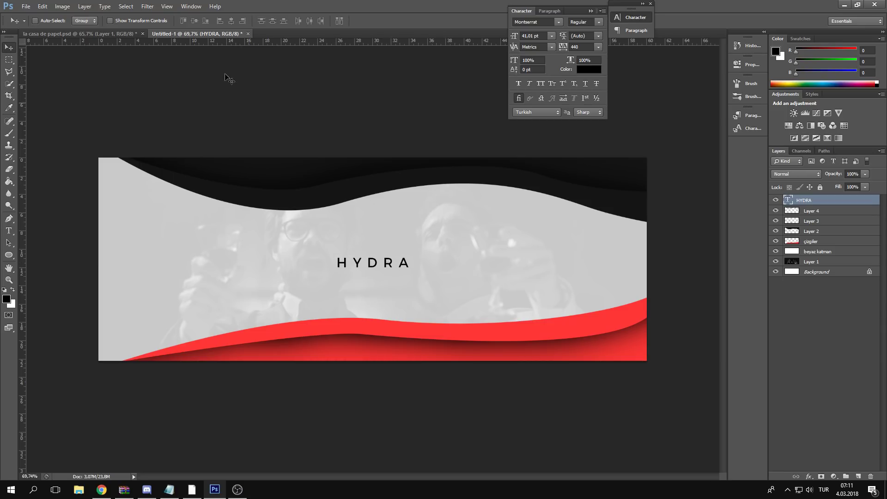
- Examine the boxed word DE in the la casa de papel.psd reference banner and return to the HYDRA banner
left_click(115, 34)
key("z")
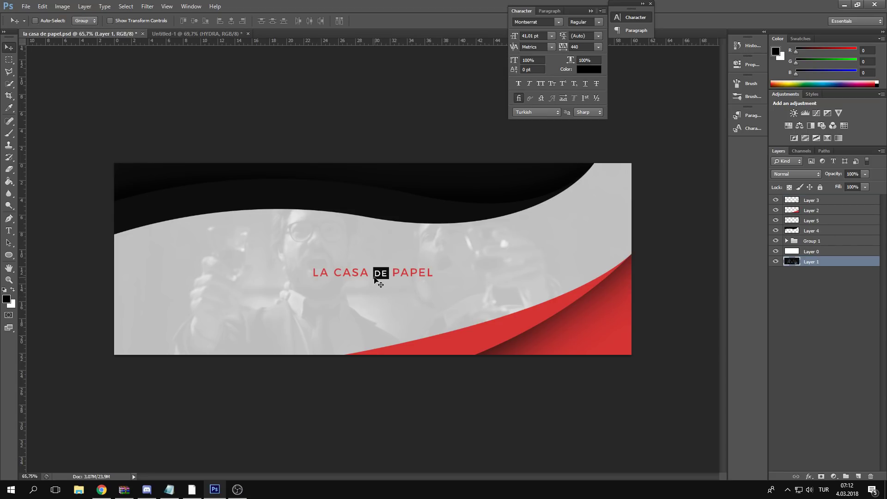
left_click_drag(398, 276, 415, 277)
key("ctrl+0")
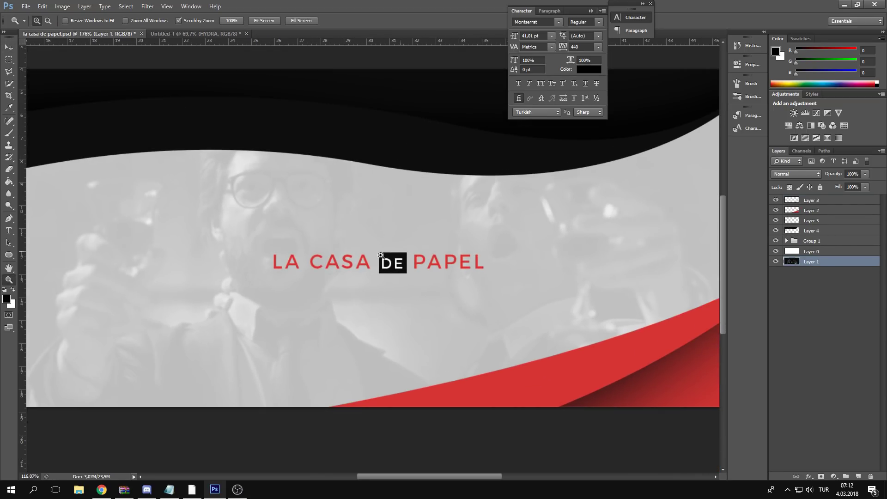
left_click_drag(351, 241, 286, 184)
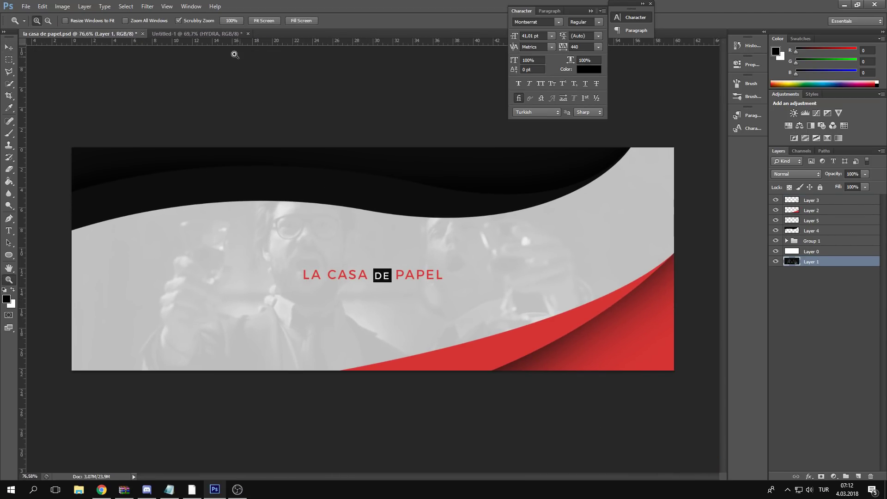
left_click(195, 33)
- Draw a 39 x 39 px square with the Rectangle tool over the letter D of HYDRA
left_click_drag(366, 287, 366, 287)
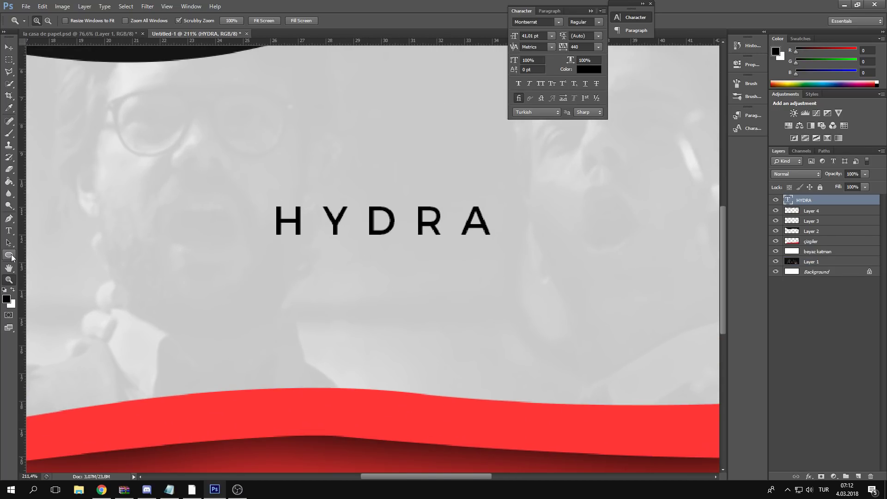
left_click(10, 255)
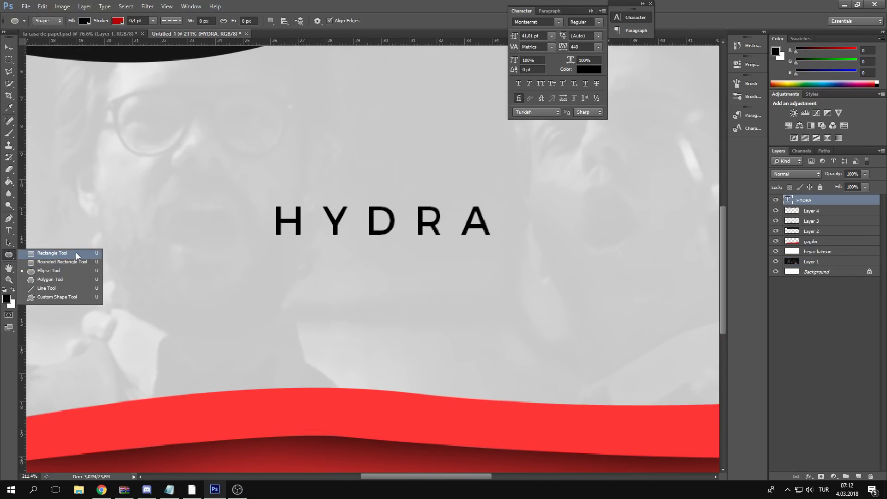
left_click(68, 253)
left_click(10, 255)
left_click(56, 255)
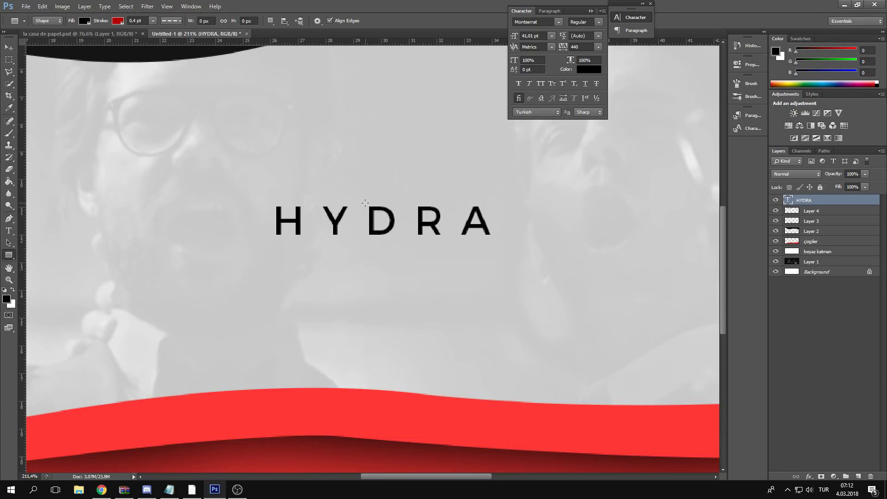
left_click_drag(363, 203, 400, 240)
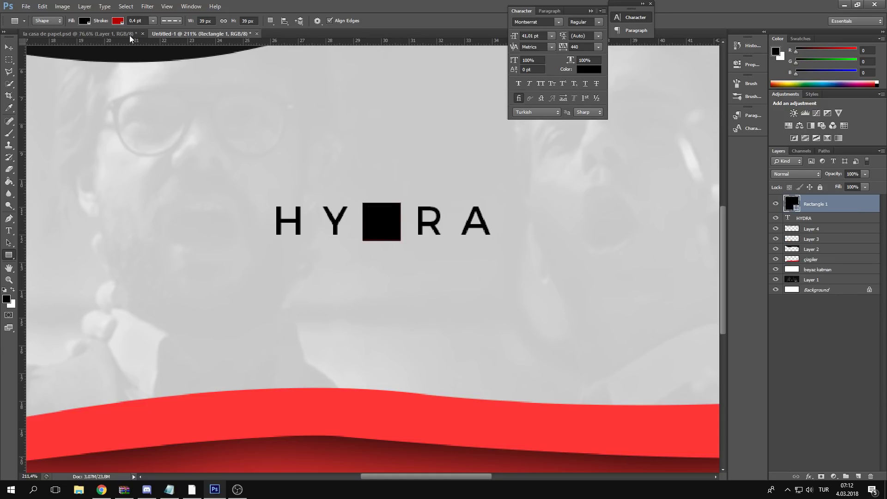
- Remove the square's stroke and change its fill to red
left_click(118, 21)
left_click(79, 39)
left_click(84, 20)
left_click(57, 64)
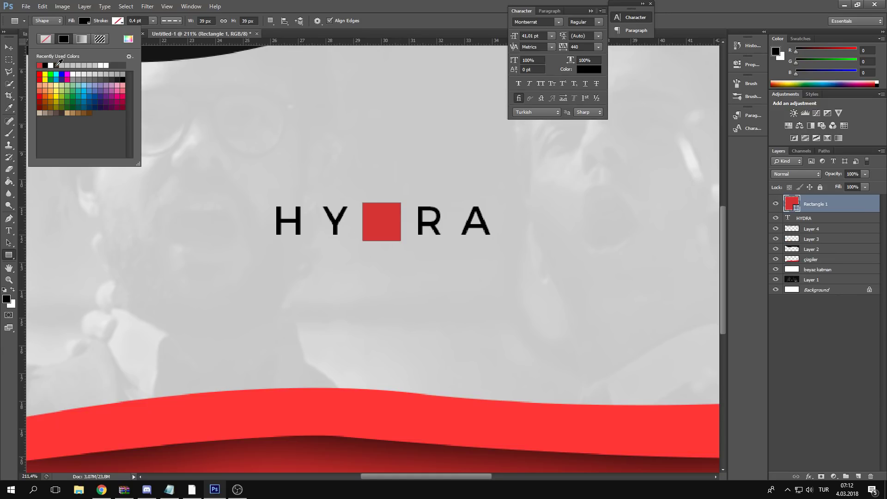
- Place the red square's layer beneath the HYDRA text layer so it sits behind the letter D
left_click(8, 47)
left_click(8, 47)
mouse_move(806, 207)
left_mouse_down()
mouse_move(817, 208)
mouse_move(812, 222)
left_mouse_up()
left_click(8, 280)
left_click_drag(332, 252, 378, 318)
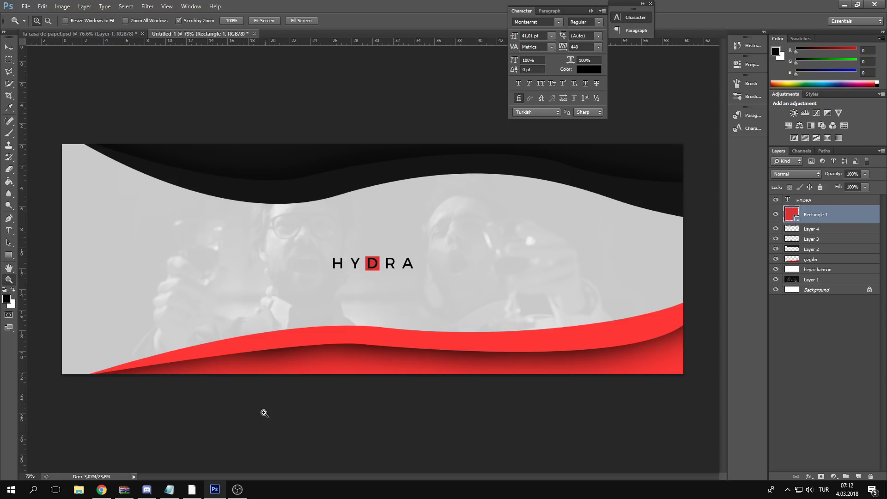
- Compare the HYDRA banner with the la casa de papel.psd reference design
left_click(237, 489)
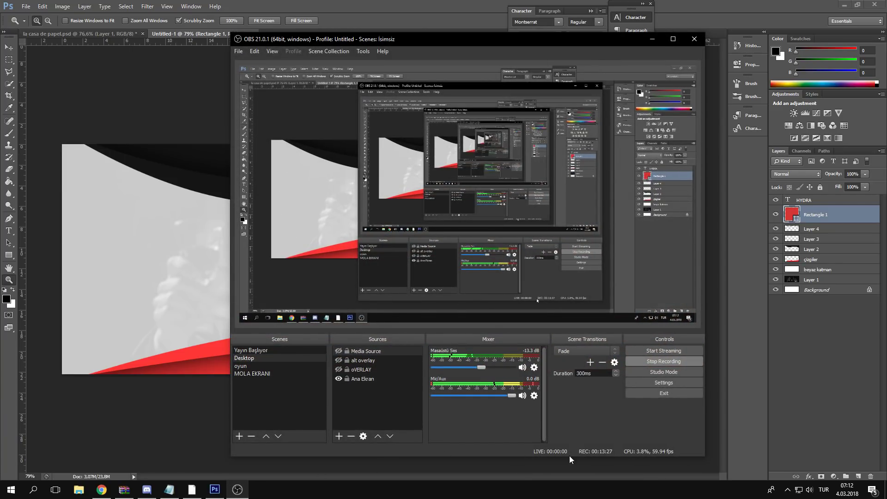
left_click(85, 32)
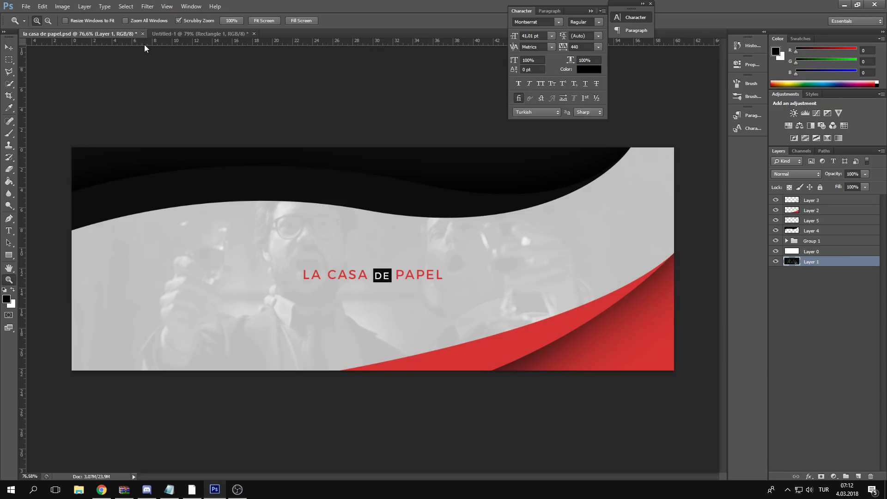
left_click(191, 32)
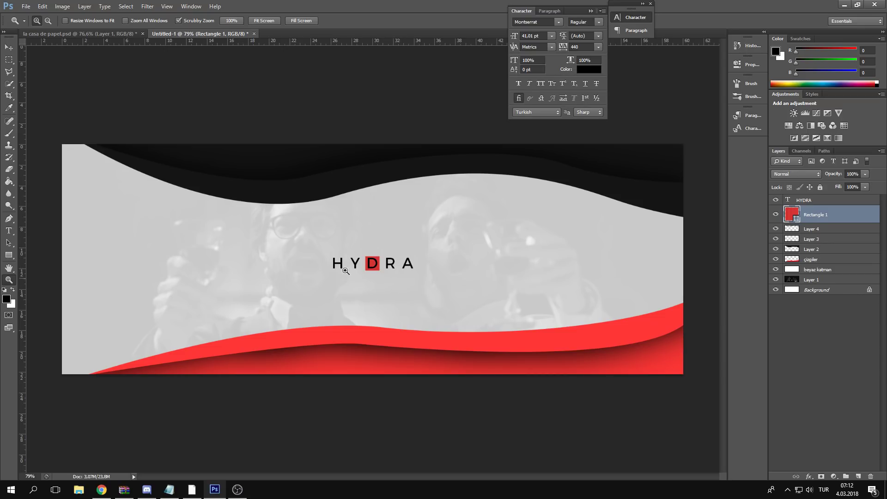
- Merge all layers from HYDRA down to Layer 1 into one layer above the Background
left_click(813, 202)
left_click(798, 279, "shift")
key("ctrl+e")
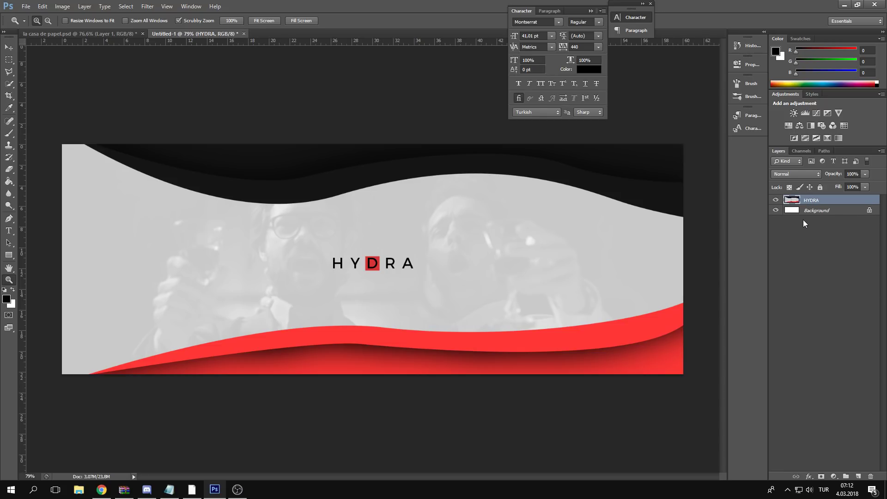
- Try a Hue/Saturation adjustment on the merged HYDRA layer, and undo the merge of the layers
key("ctrl+u")
left_click_drag(708, 235, 763, 236)
left_click(814, 200)
key("ctrl+z")
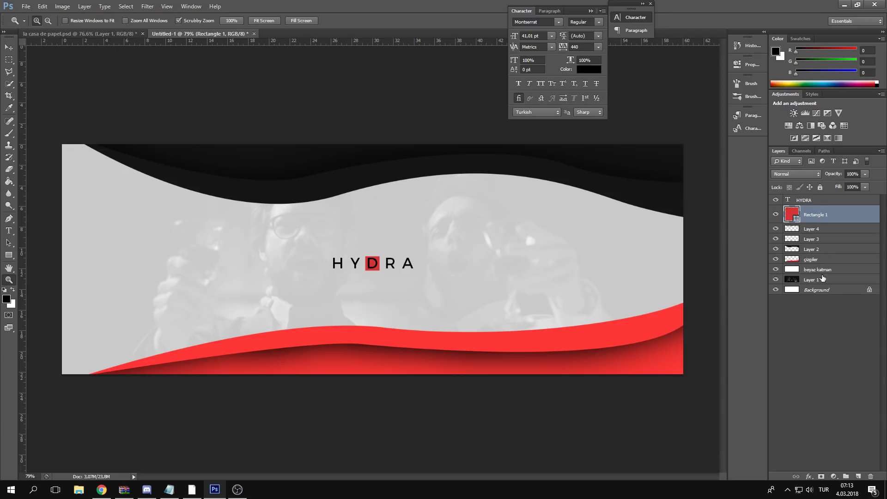
- Select all layers from HYDRA down to Layer 1, leaving out the Background
left_click(826, 210)
left_click(826, 202)
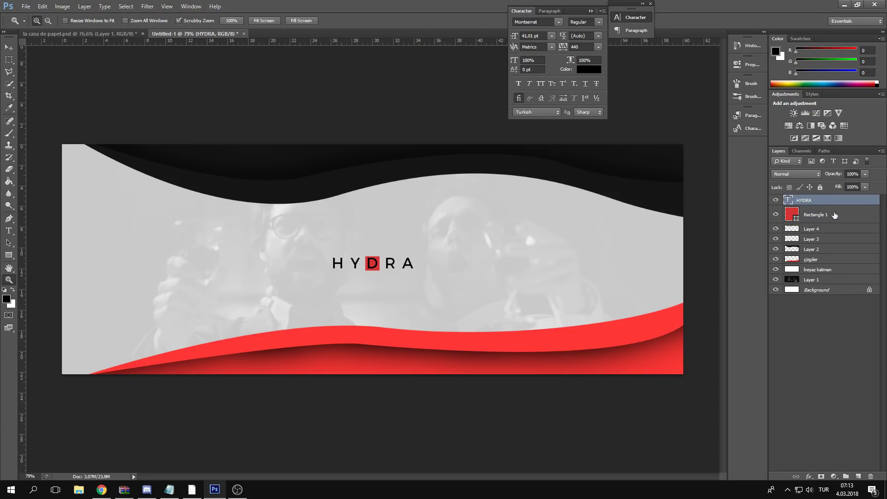
left_click(822, 212, "shift")
left_click(822, 230, "shift")
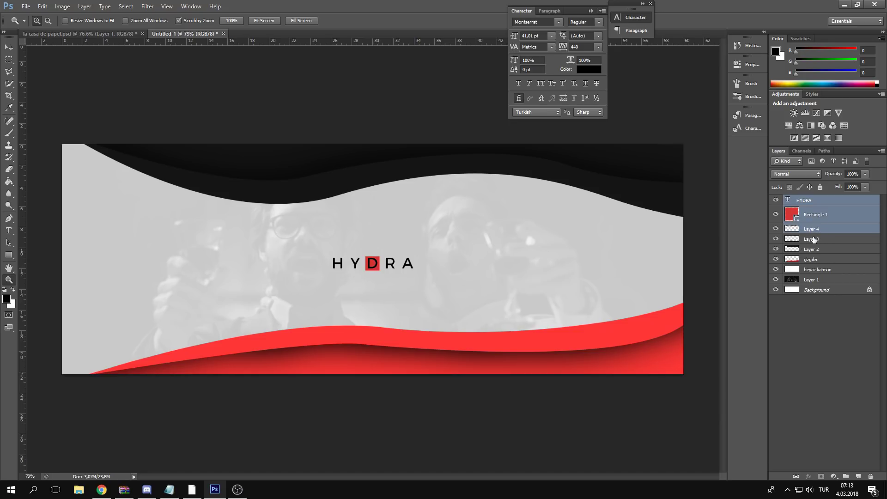
left_click(825, 239, "shift")
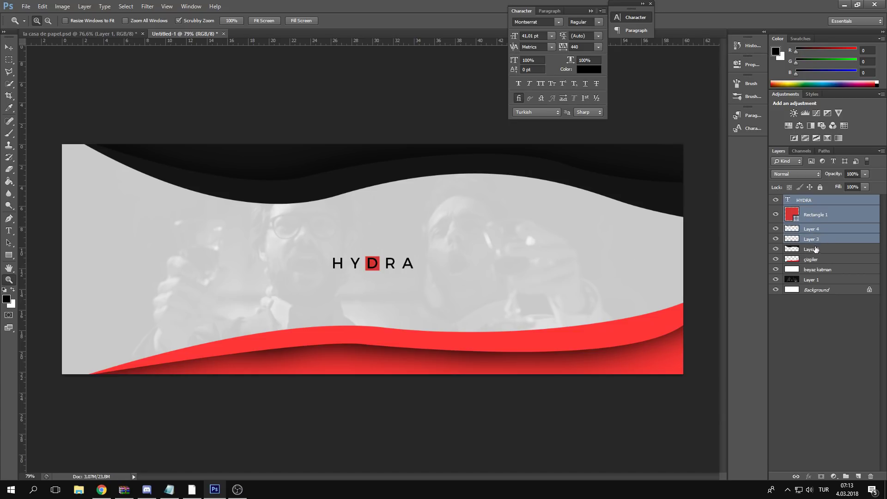
left_click(816, 250, "shift")
left_click(815, 259, "shift")
left_click(814, 269, "shift")
left_click(812, 280, "shift")
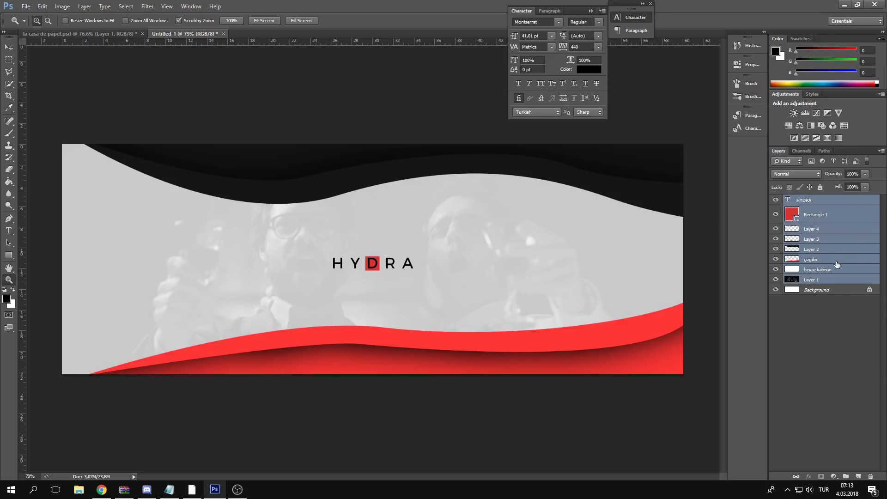
- Convert the locked Background into a regular layer and delete it
double_click(817, 290)
left_click(492, 154)
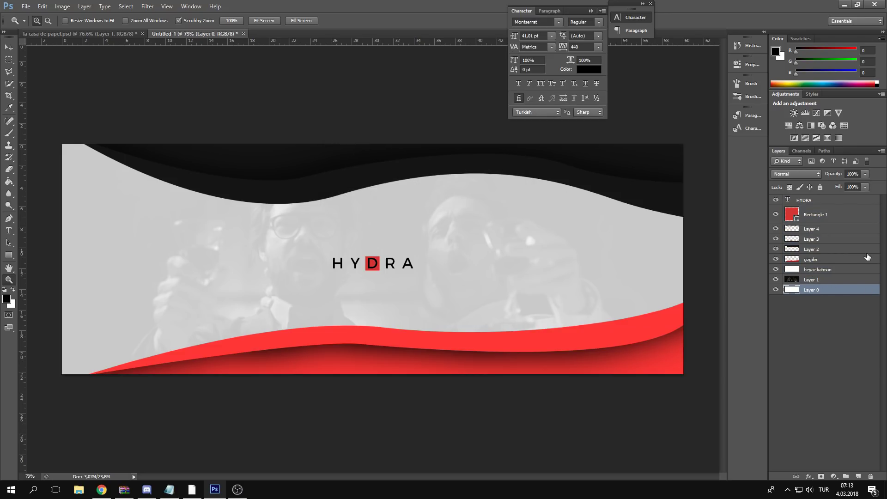
key("Delete")
- Try merging every layer from HYDRA down to Layer 1, check the result's visibility, and undo the merge
left_click(820, 202)
left_click(827, 280, "shift")
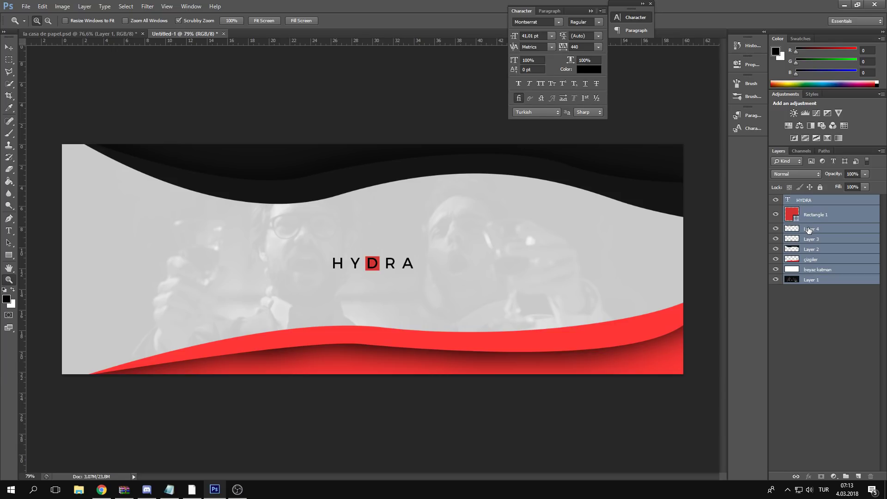
key("ctrl+e")
left_click(776, 201)
left_click(776, 201)
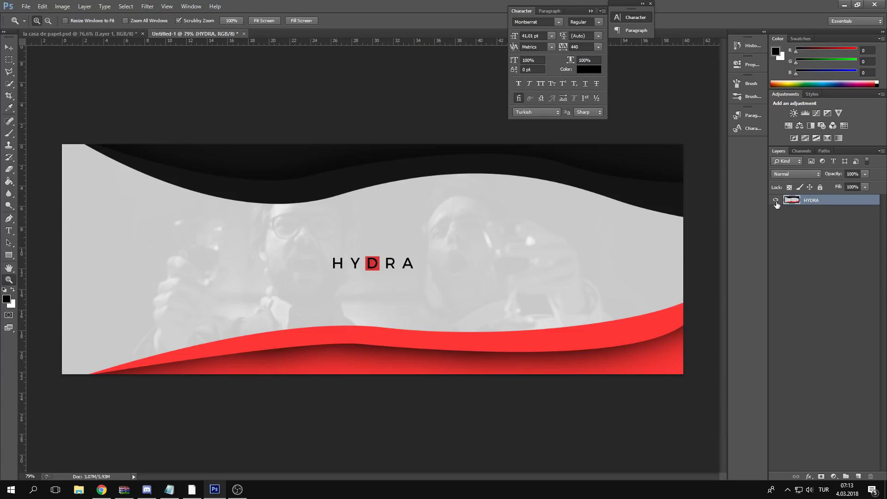
left_click_drag(344, 314, 394, 274)
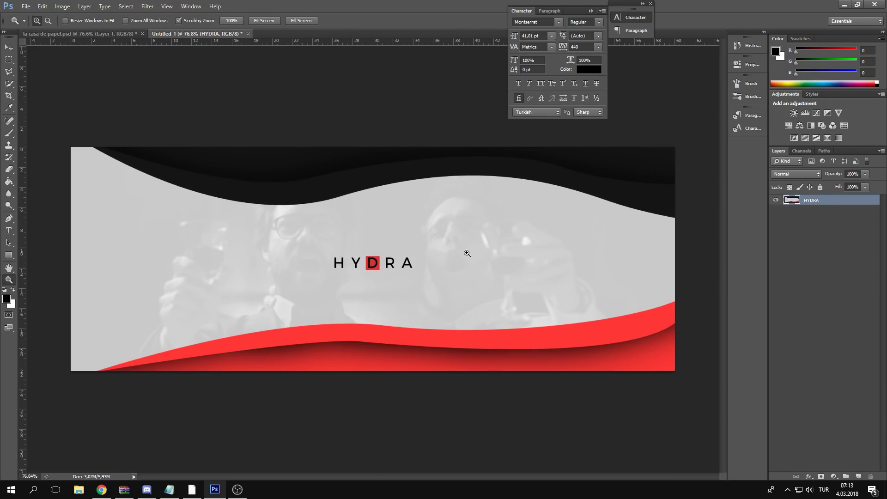
left_click(777, 202)
left_click(775, 203)
key("ctrl+z")
- Duplicate all layers from HYDRA down to Layer 1 and merge the copies into a single layer
left_click(823, 205, "shift")
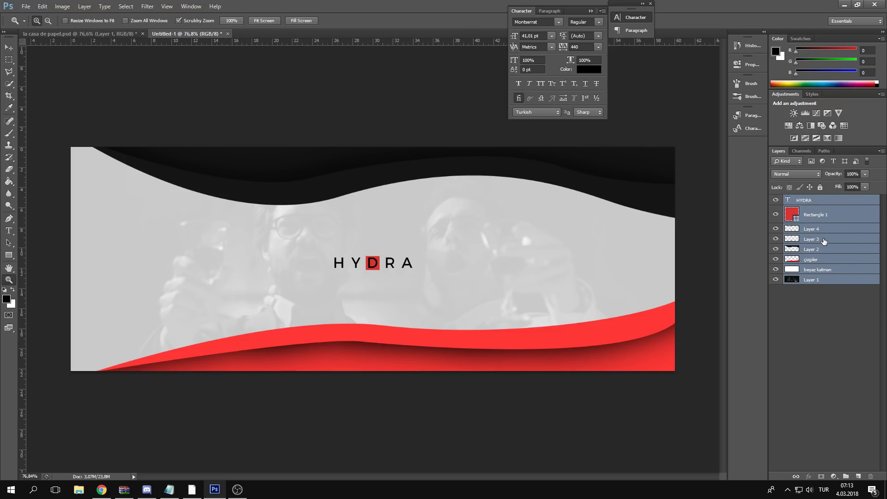
key("ctrl+j")
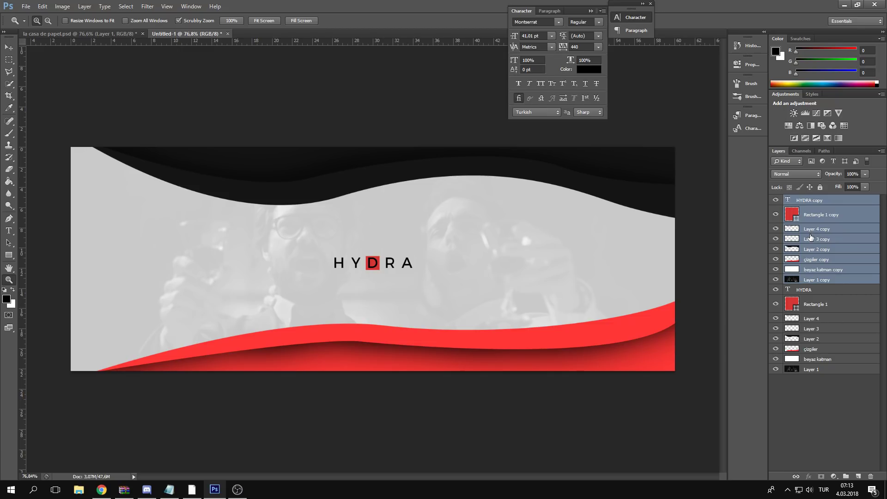
key("ctrl+e")
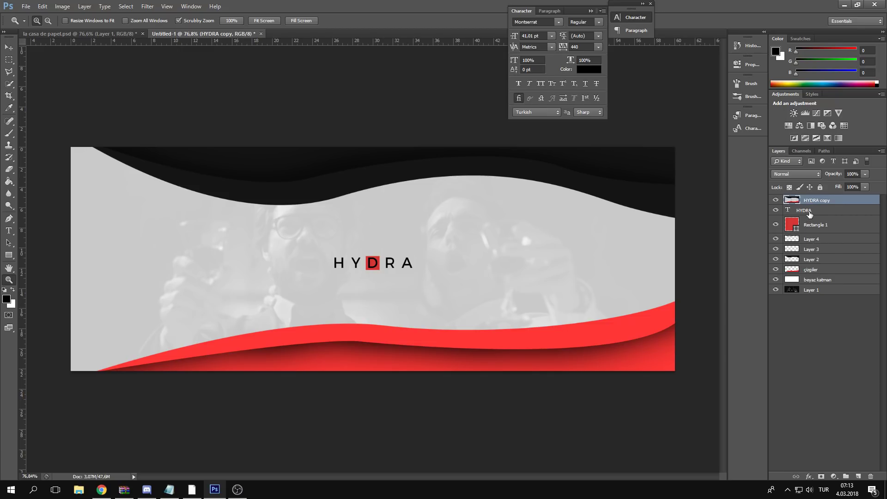
- Group the original layers from HYDRA down to Layer 1 and hide the group beneath the merged copy
left_click(809, 212)
left_click(815, 290, "shift")
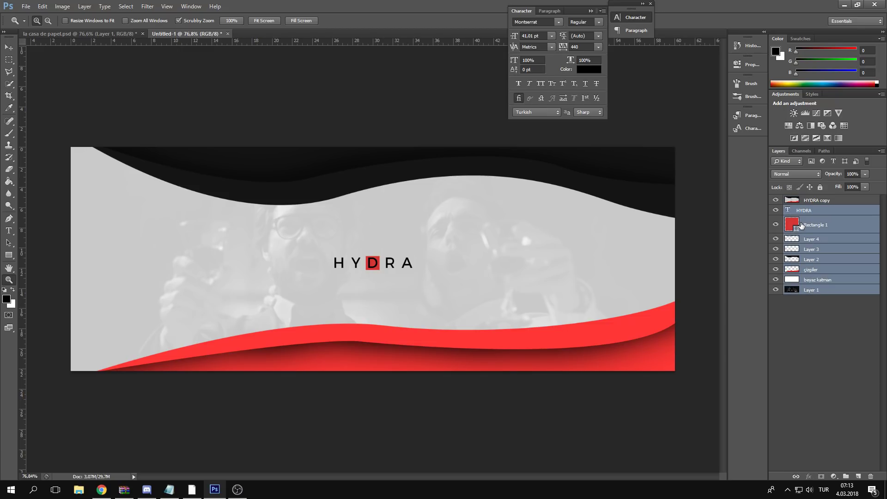
left_click(810, 311)
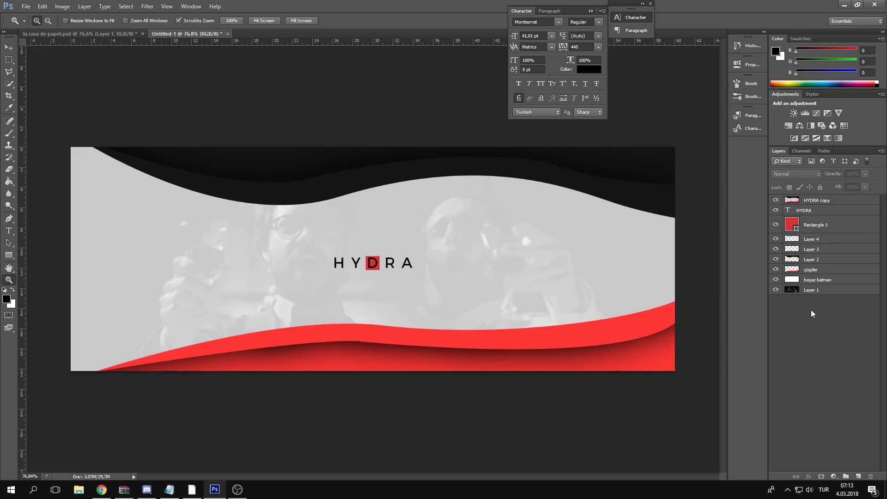
left_click(811, 214)
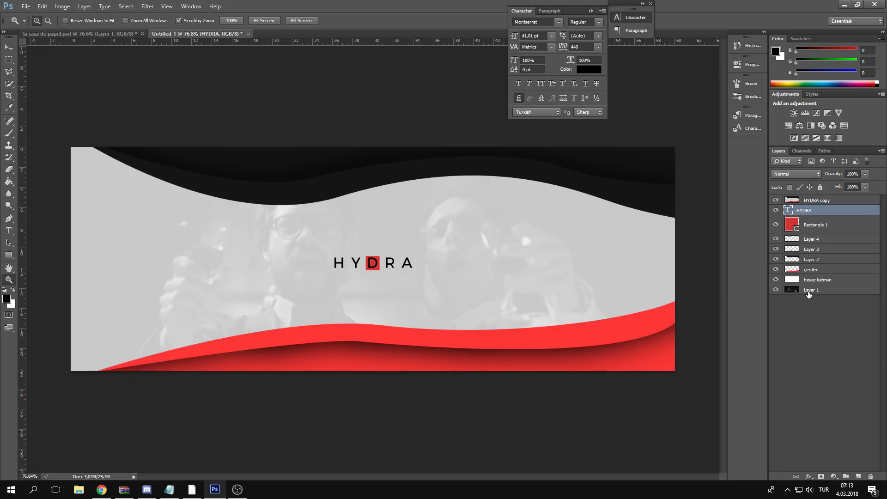
left_click(843, 291, "shift")
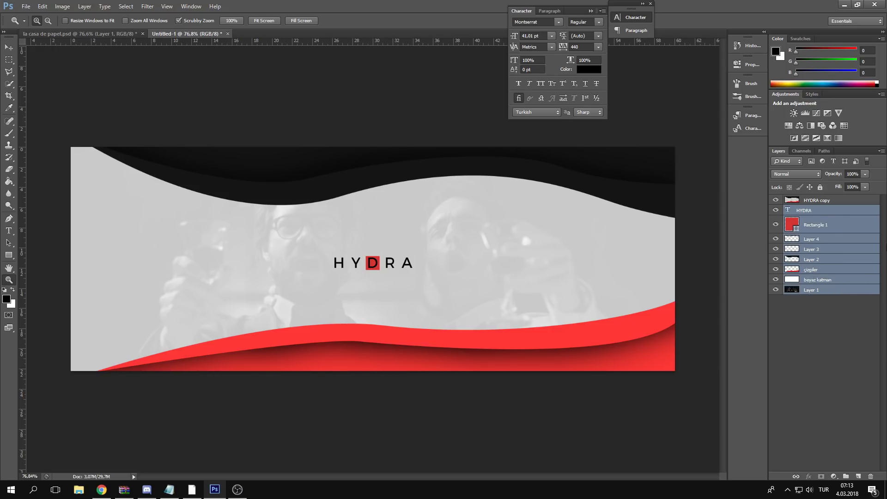
key("ctrl+g")
left_click(775, 210)
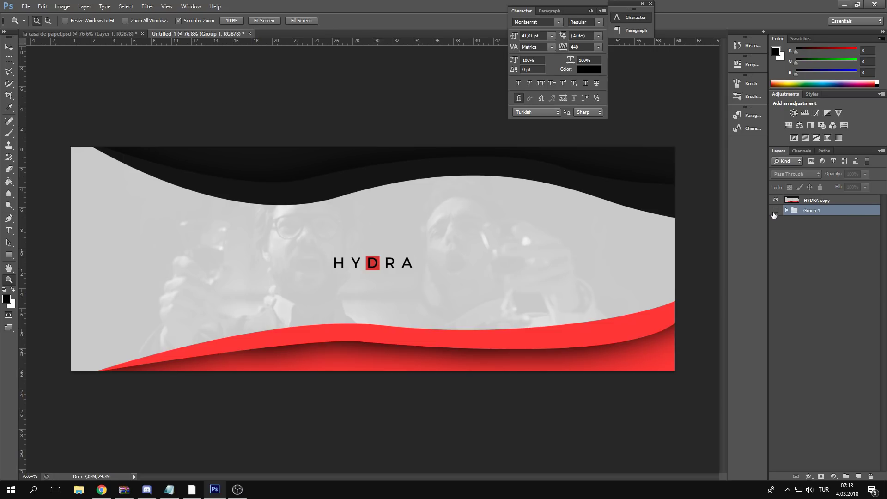
- Shift the hue of the merged HYDRA copy layer with Hue/Saturation, turning its red curves and square pink
left_click(824, 200)
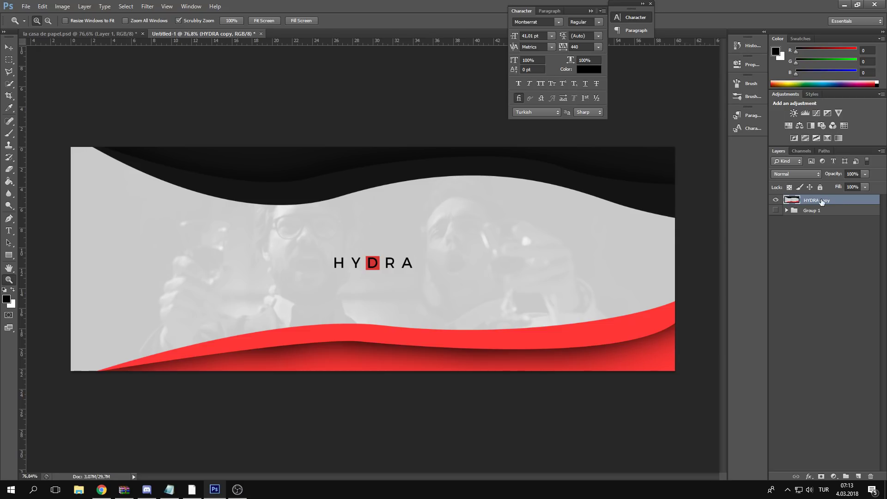
key("ctrl+u")
left_click_drag(702, 169, 776, 181)
mouse_move(781, 241)
left_mouse_down()
mouse_move(733, 242)
mouse_move(818, 234)
mouse_move(760, 236)
mouse_move(804, 231)
mouse_move(790, 231)
left_mouse_up()
left_click_drag(749, 180, 535, 190)
left_click(672, 205)
left_click_drag(378, 276, 409, 257)
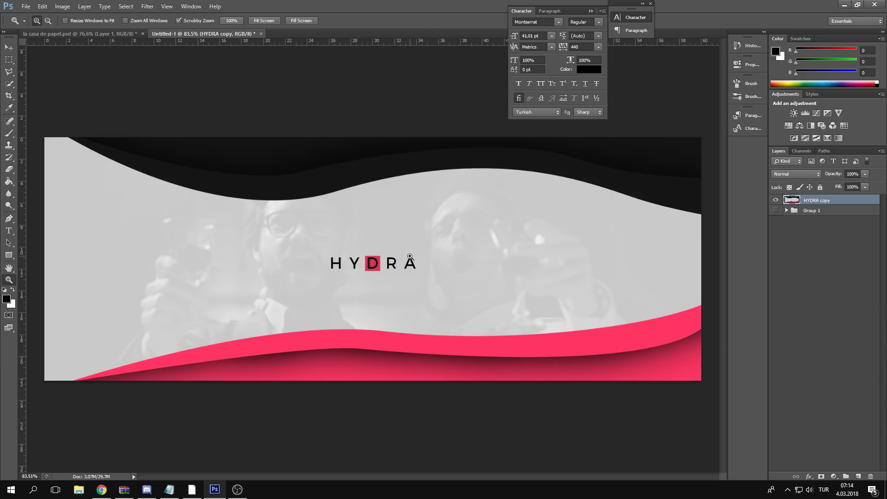
left_click(237, 489)
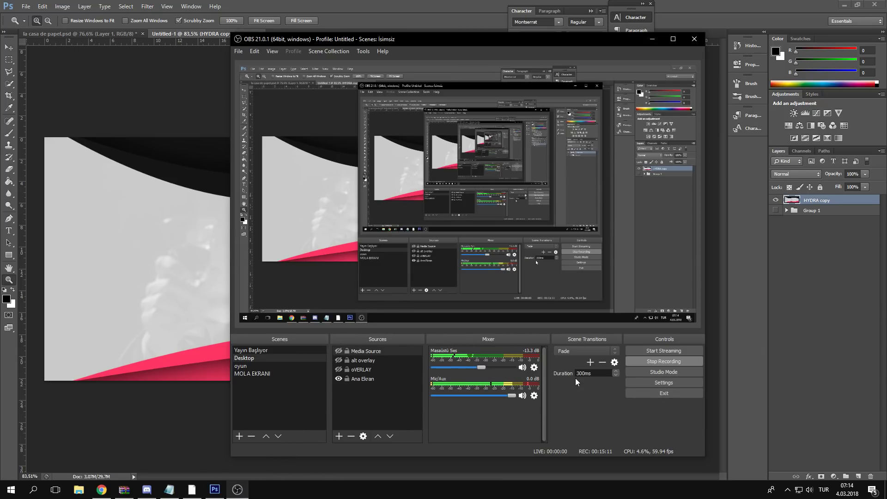